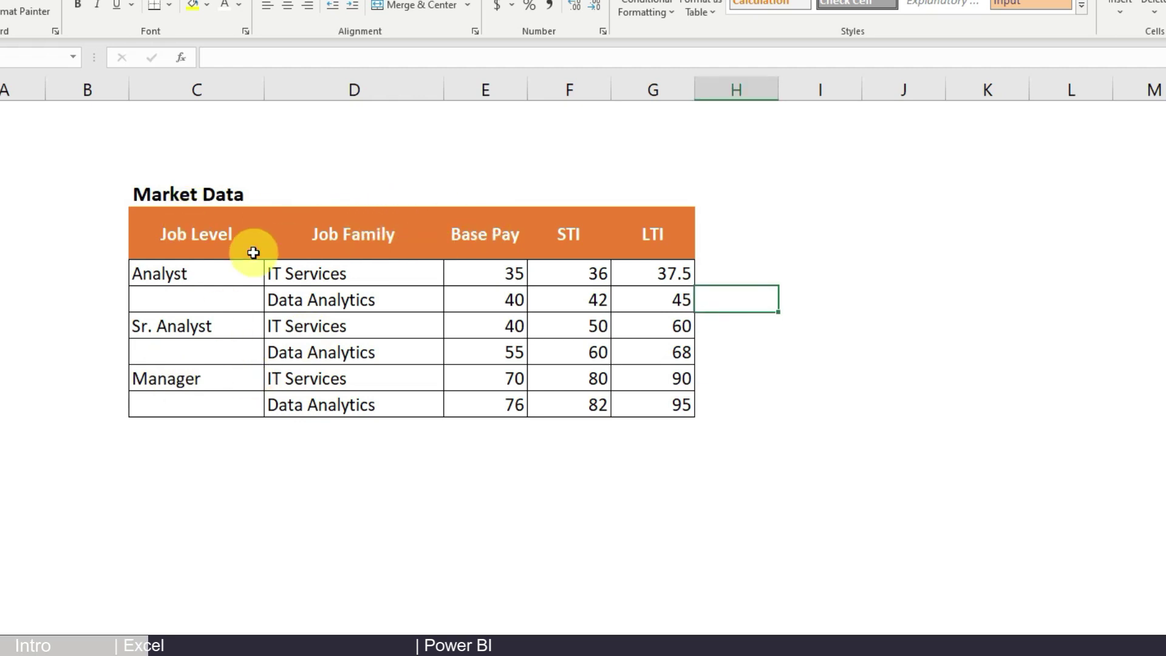
- Insert a 2-D stacked column chart from the whole Market Data table, including its header row
{"action": "left_click_drag", "start_coordinate": [216, 253], "coordinate": [633, 399]}
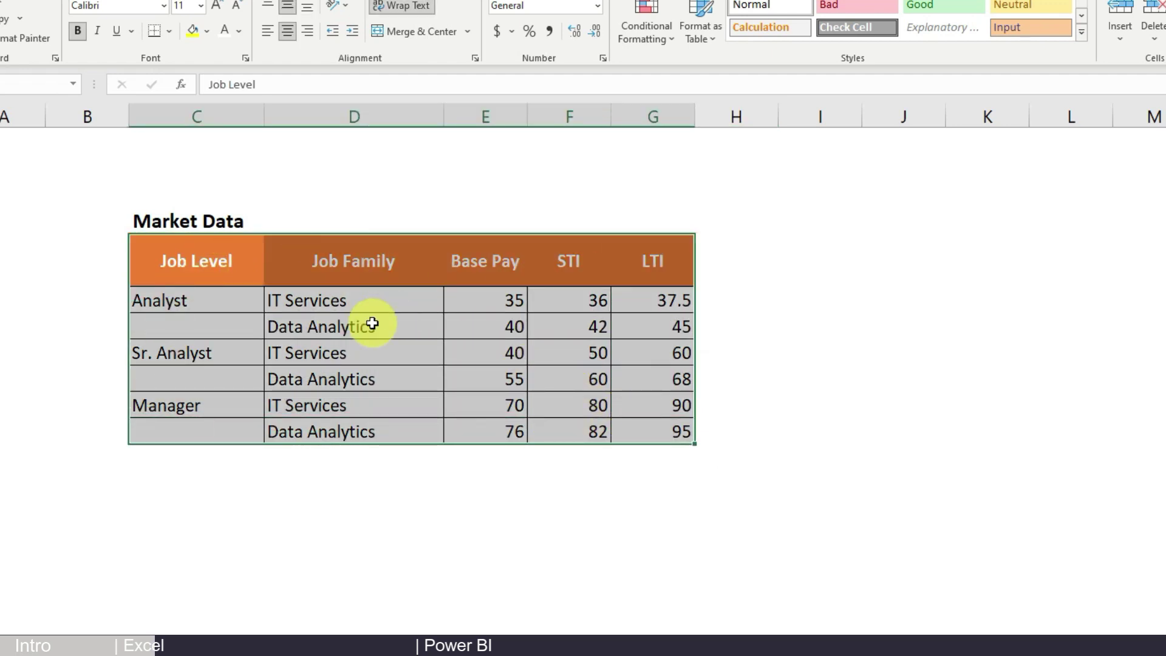
{"action": "scroll", "coordinate": [605, 6], "scroll_direction": "down", "scroll_amount": 1}
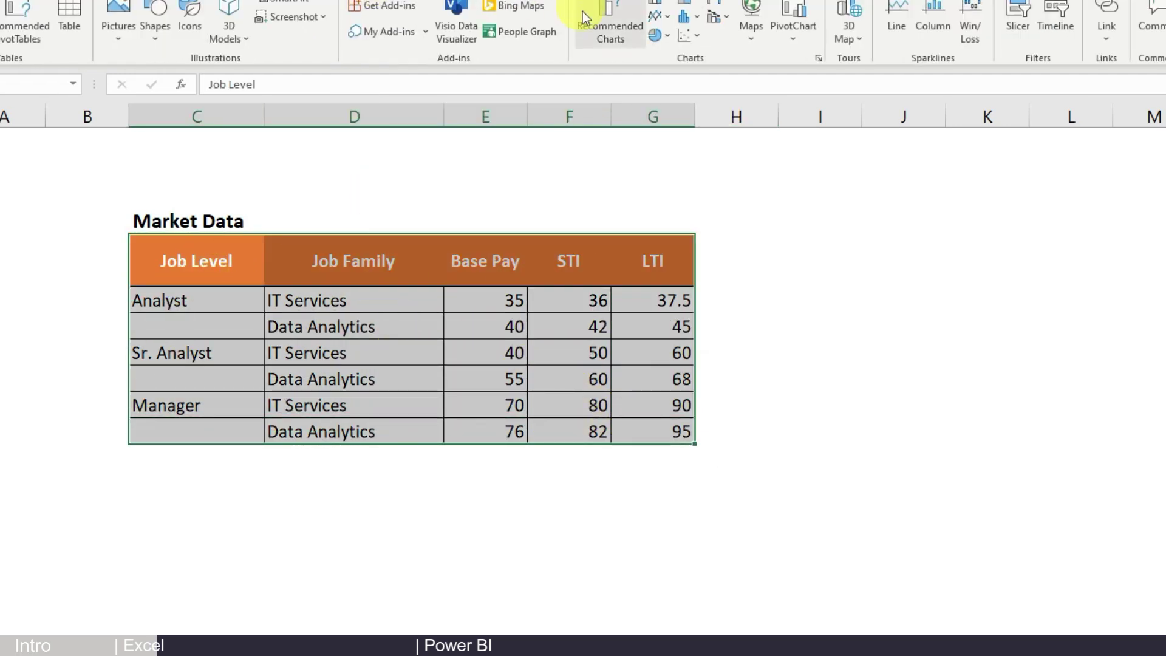
{"action": "left_click", "coordinate": [693, 6]}
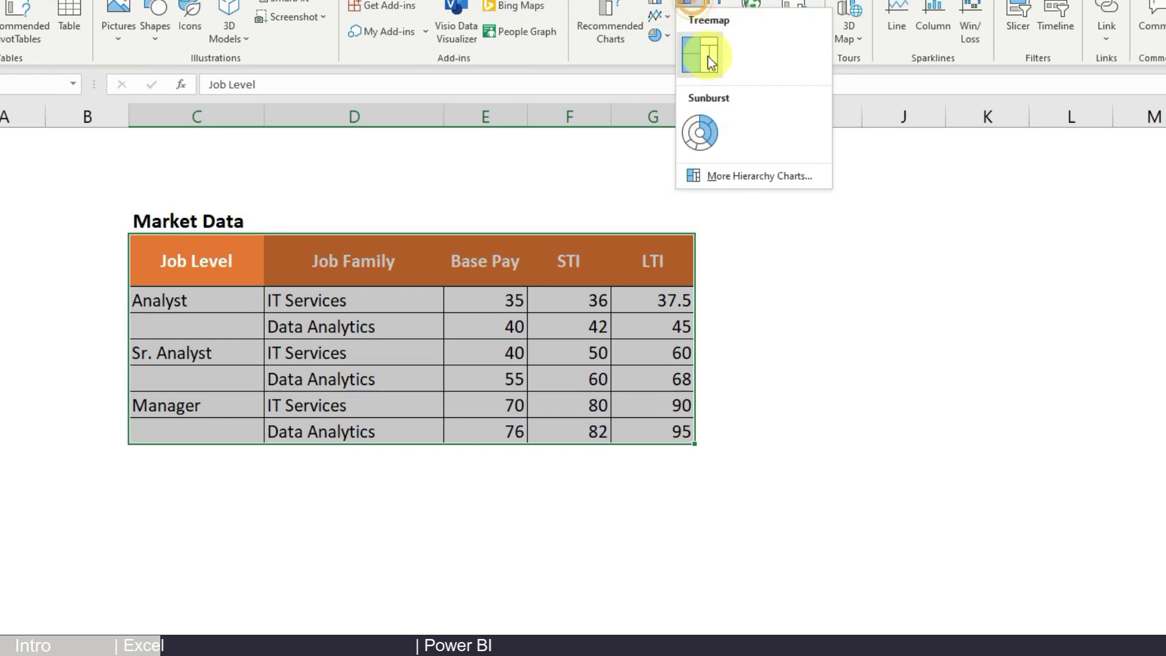
{"action": "left_click", "coordinate": [651, 6]}
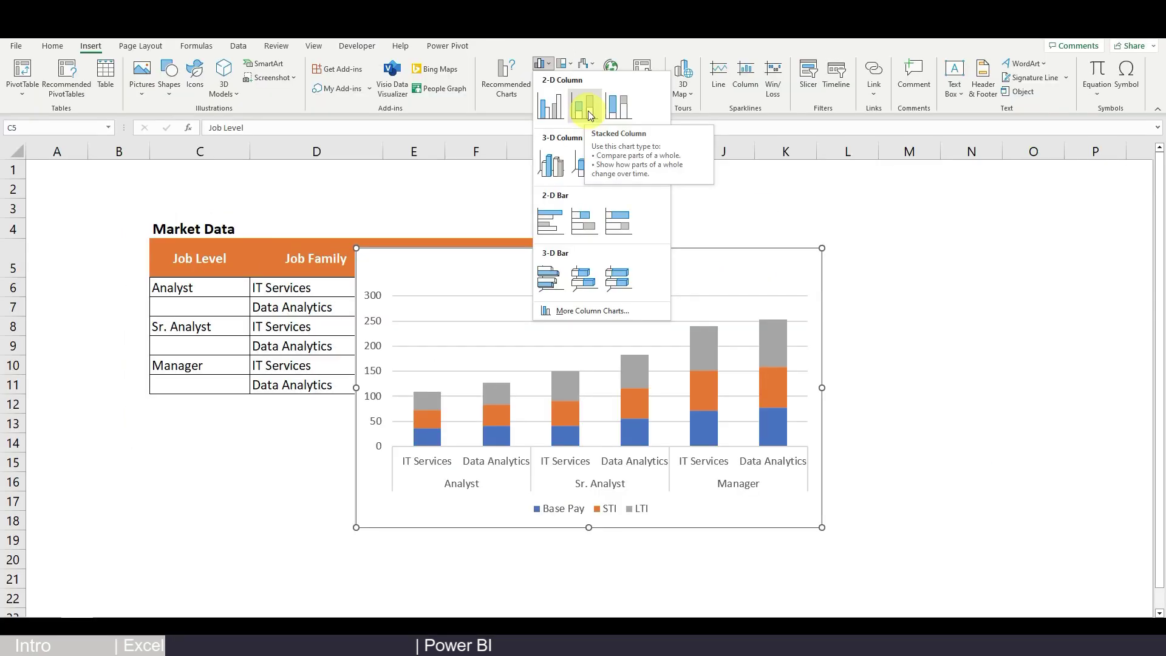
{"action": "left_click", "coordinate": [716, 64]}
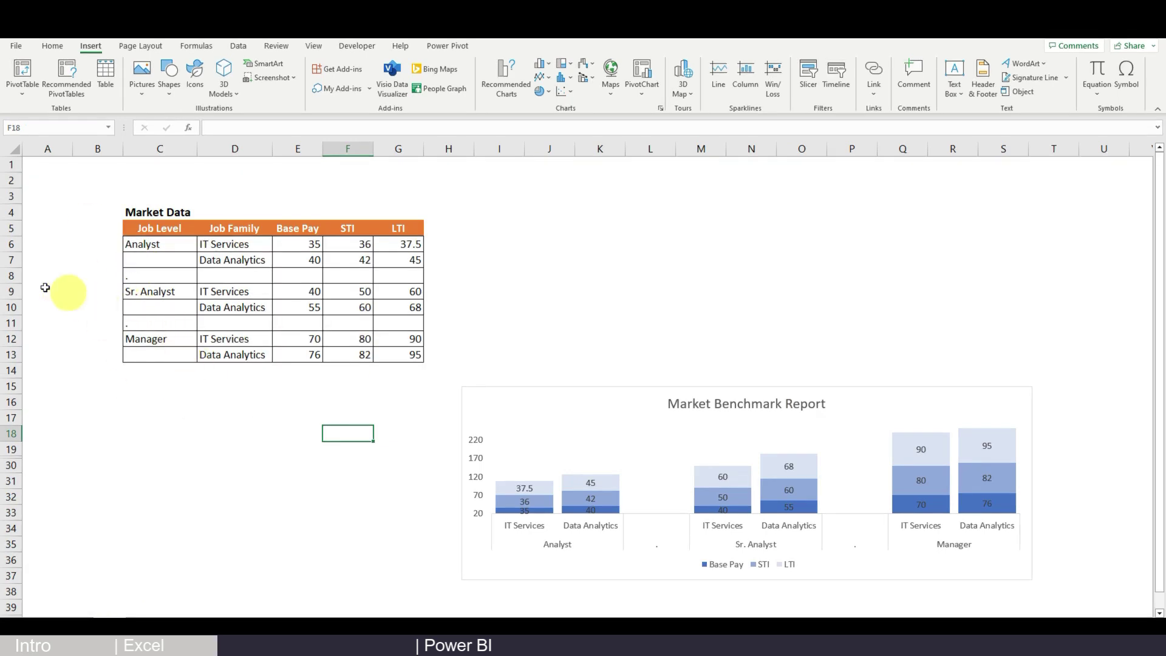
- Examine spacer rows 8 and 11 of the Market Data table and the dot entry in cell C8
{"action": "left_click", "coordinate": [19, 276]}
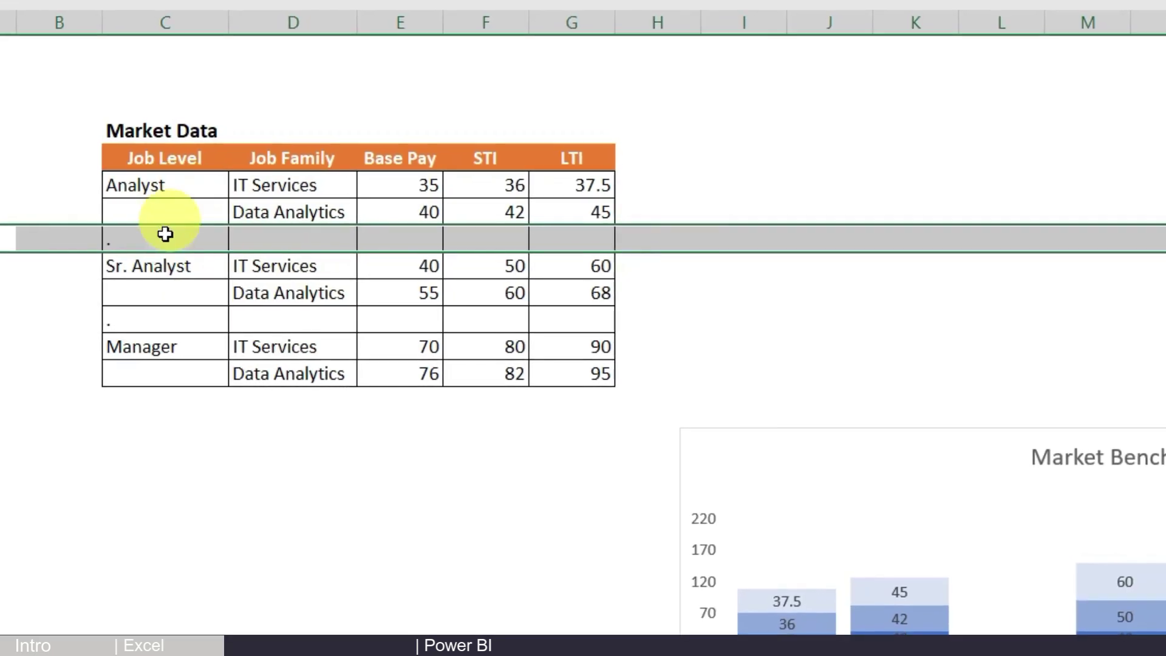
{"action": "left_click", "coordinate": [165, 234]}
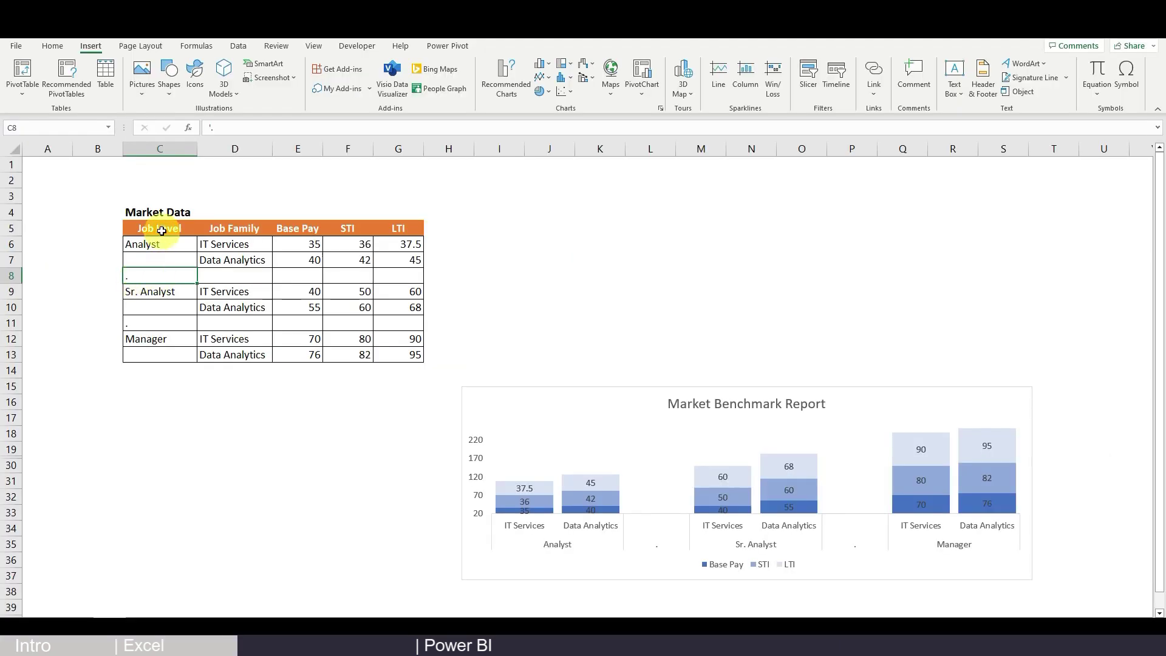
{"action": "left_click", "coordinate": [11, 275]}
{"action": "left_click", "coordinate": [11, 323], "text": "ctrl"}
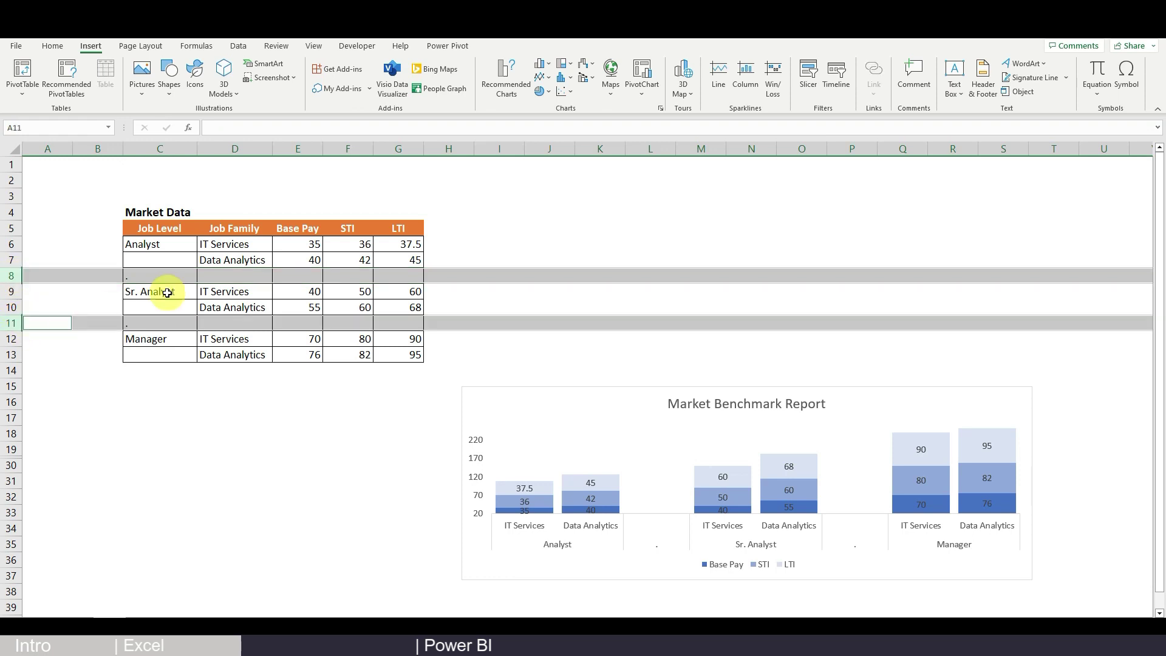
- Insert a stacked column chart from C5:G13, then place and enlarge it above the existing chart at about the same width
{"action": "left_click_drag", "start_coordinate": [164, 229], "coordinate": [413, 355]}
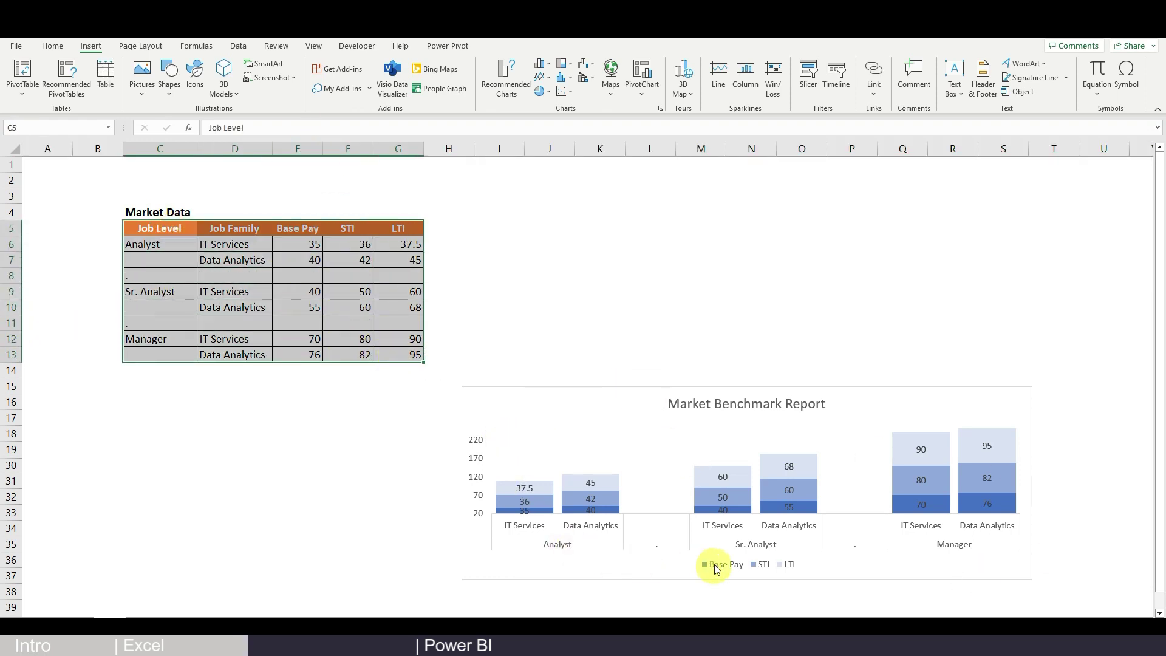
{"action": "left_click", "coordinate": [549, 69]}
{"action": "left_click", "coordinate": [583, 109]}
{"action": "left_click_drag", "start_coordinate": [570, 254], "coordinate": [619, 175]}
{"action": "left_click_drag", "start_coordinate": [837, 393], "coordinate": [1028, 368]}
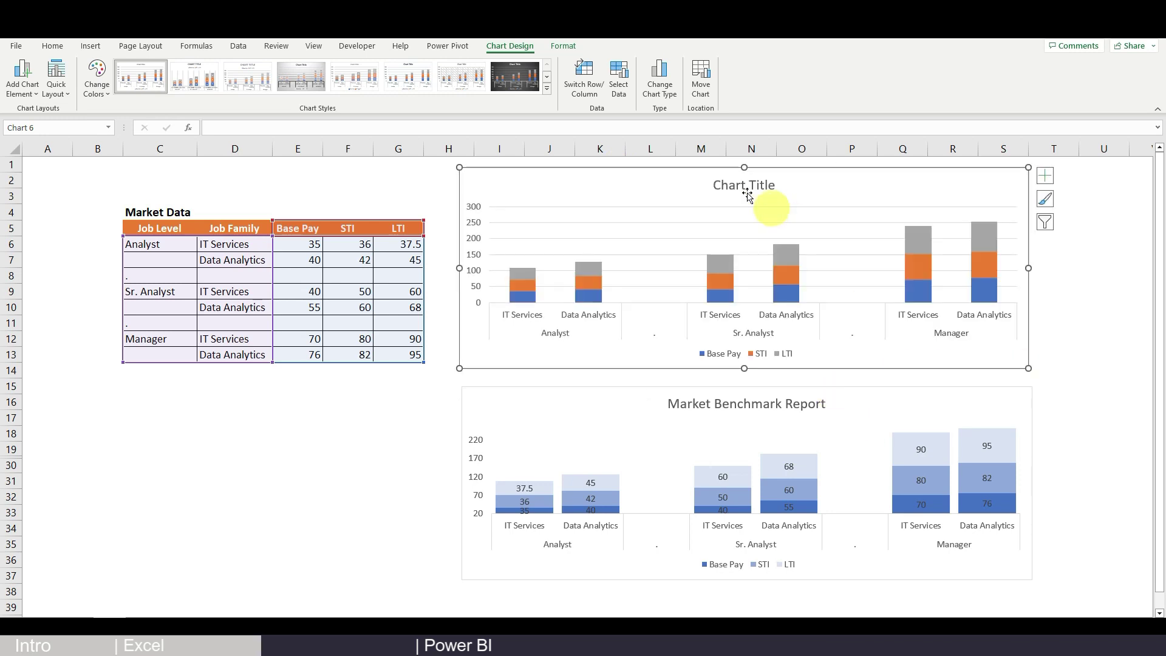
- Title the new chart Market Benchmark Report by copying the existing chart's title, and remove its horizontal gridlines
{"action": "left_click", "coordinate": [759, 399]}
{"action": "triple_click", "coordinate": [758, 398]}
{"action": "left_click", "coordinate": [765, 179]}
{"action": "key", "text": "ctrl+v"}
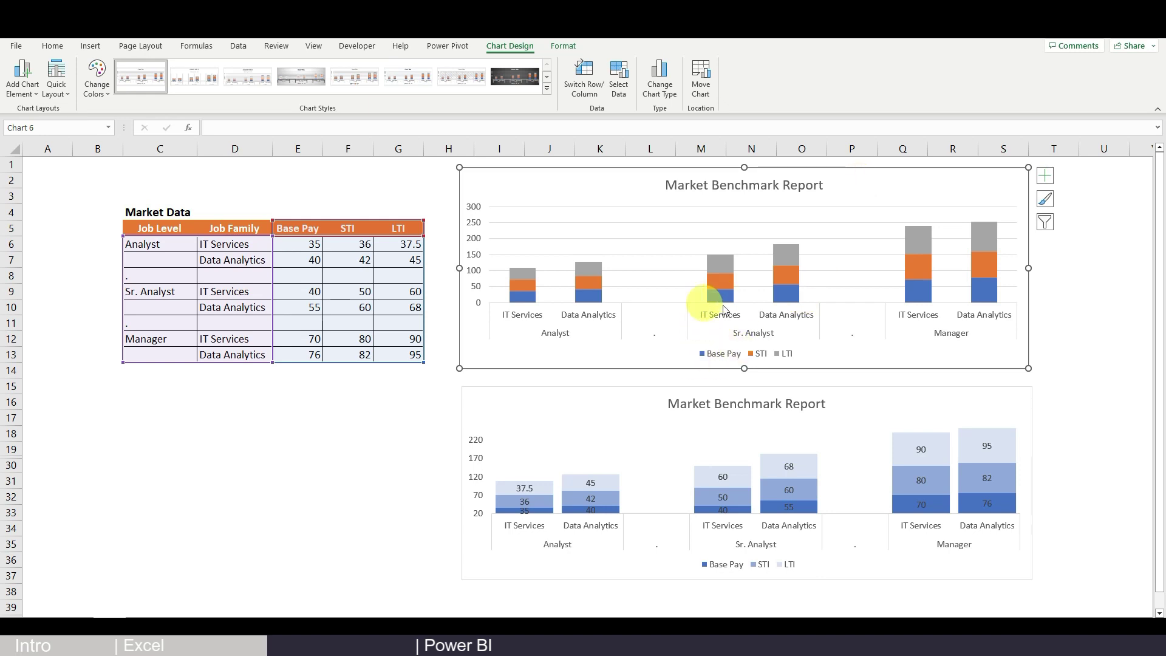
{"action": "left_click", "coordinate": [644, 271]}
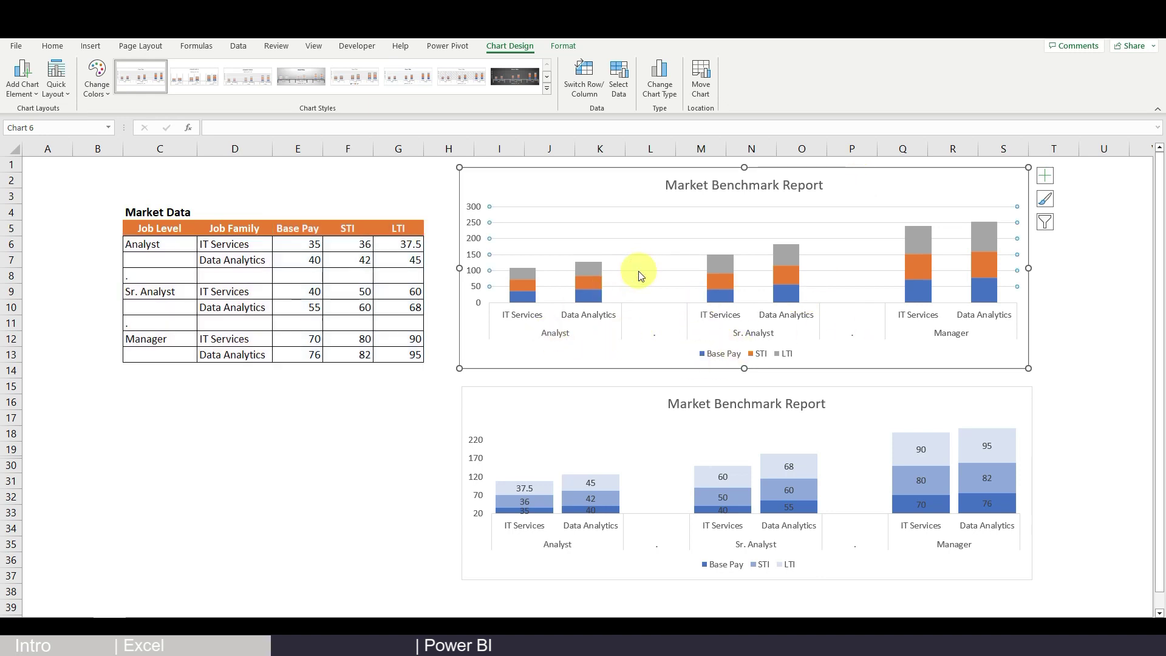
{"action": "left_click", "coordinate": [639, 274]}
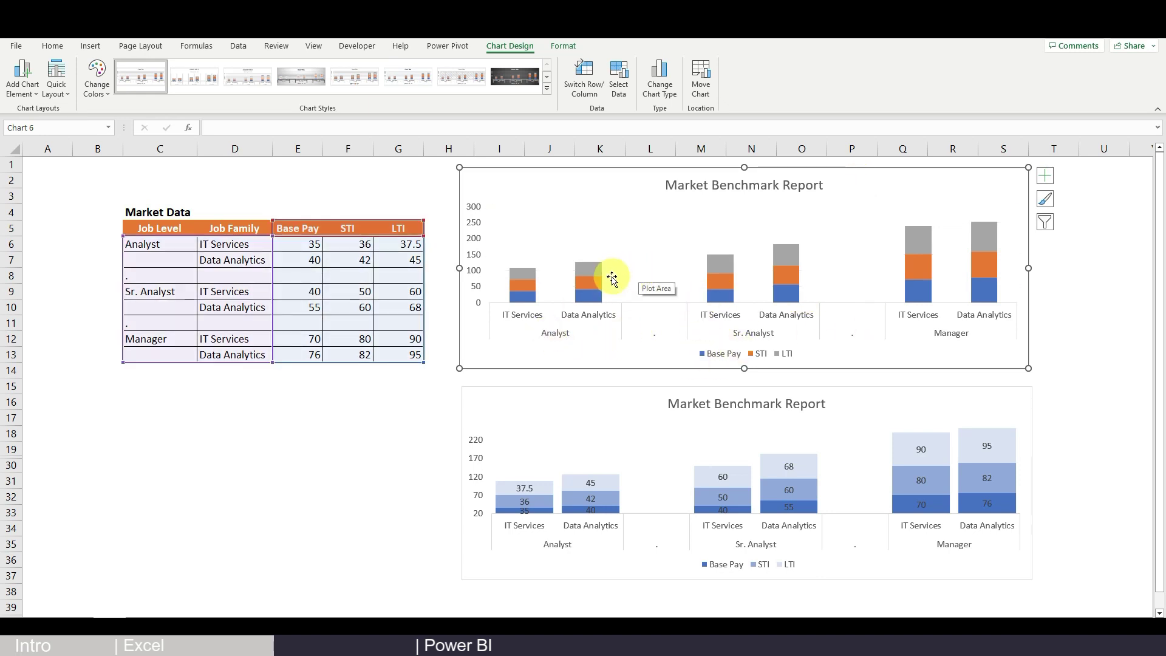
- Set the gap width of the new chart's data series to 25%
{"action": "right_click", "coordinate": [584, 298]}
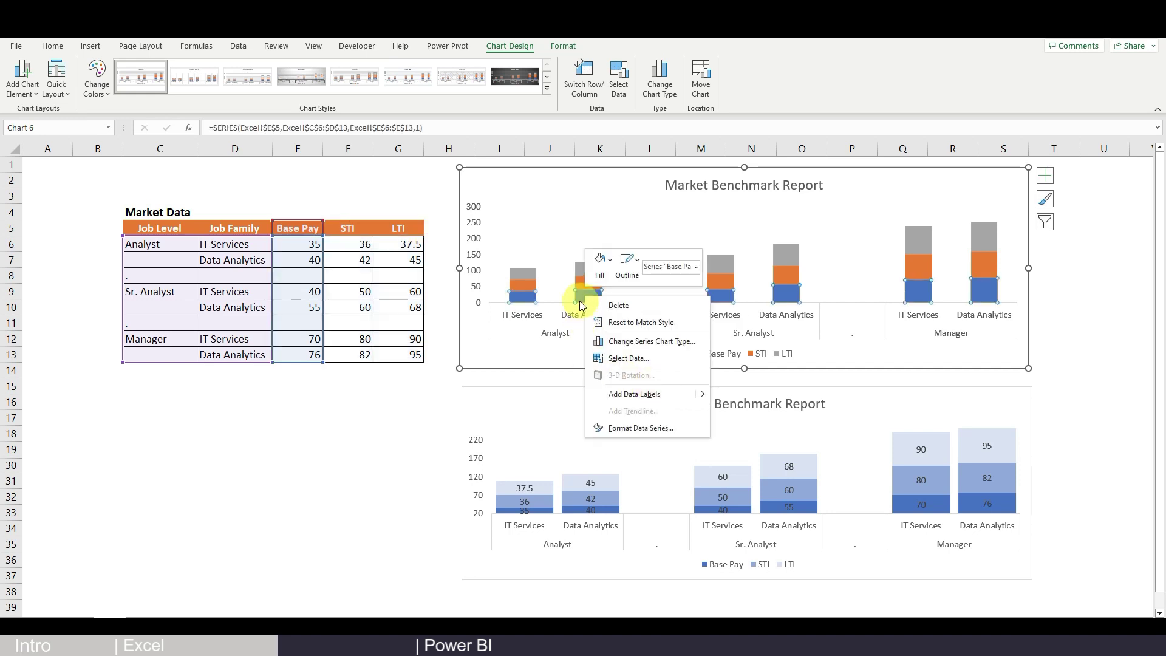
{"action": "left_click", "coordinate": [661, 433]}
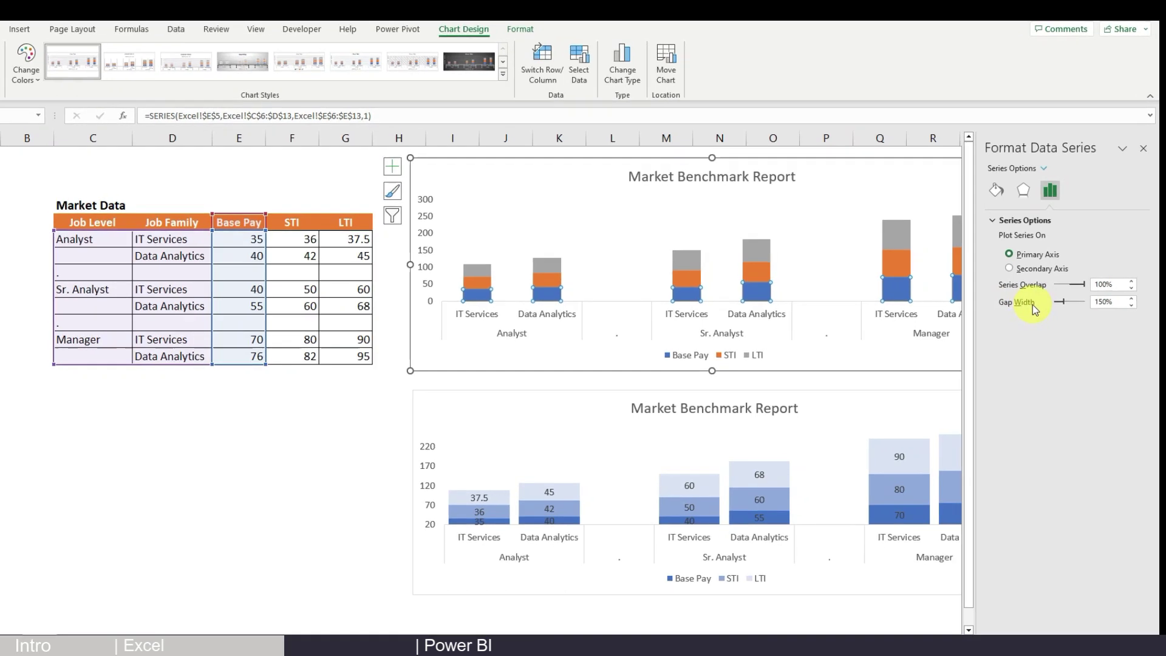
{"action": "mouse_move", "coordinate": [495, 295]}
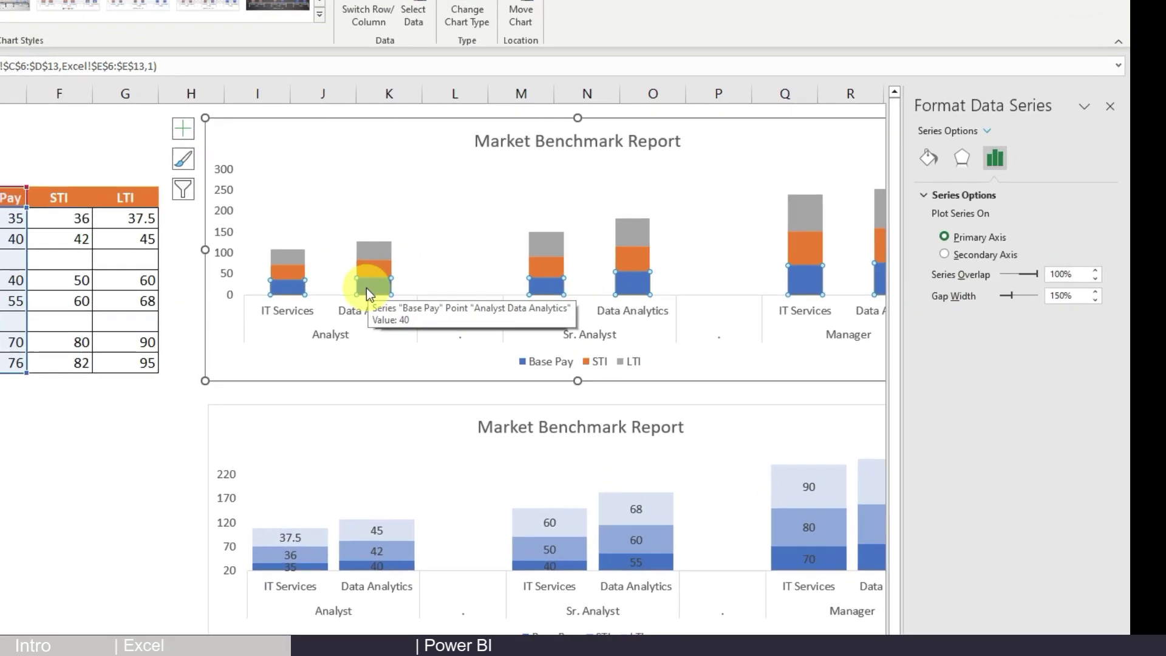
{"action": "right_click", "coordinate": [316, 294]}
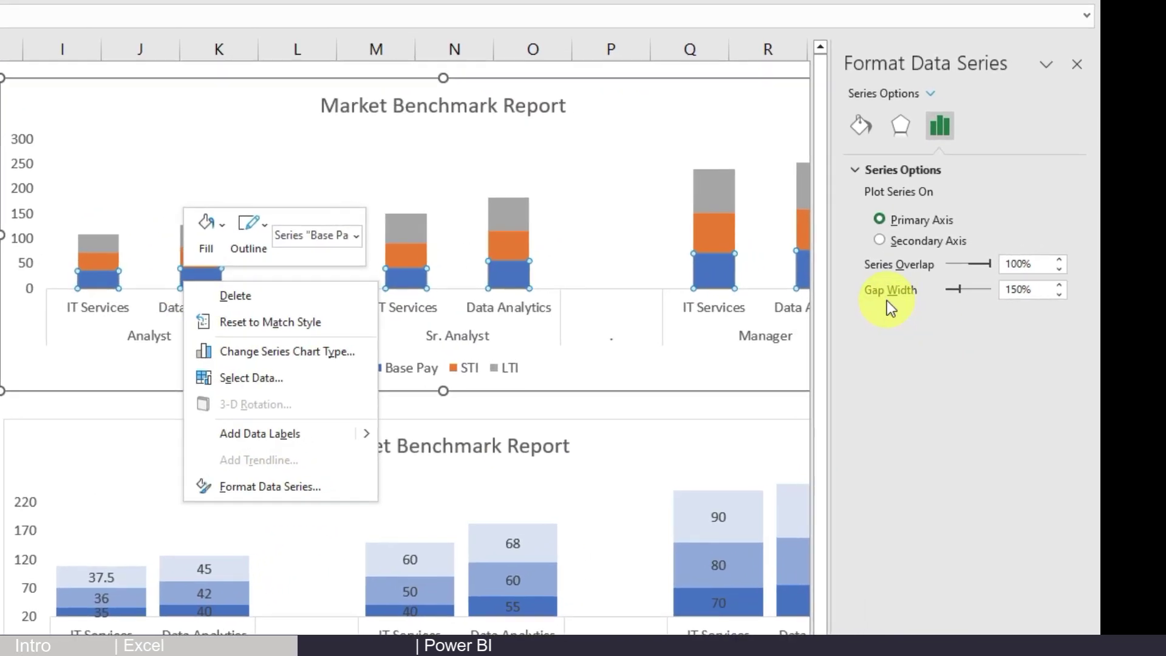
{"action": "left_click_drag", "start_coordinate": [947, 287], "coordinate": [939, 288]}
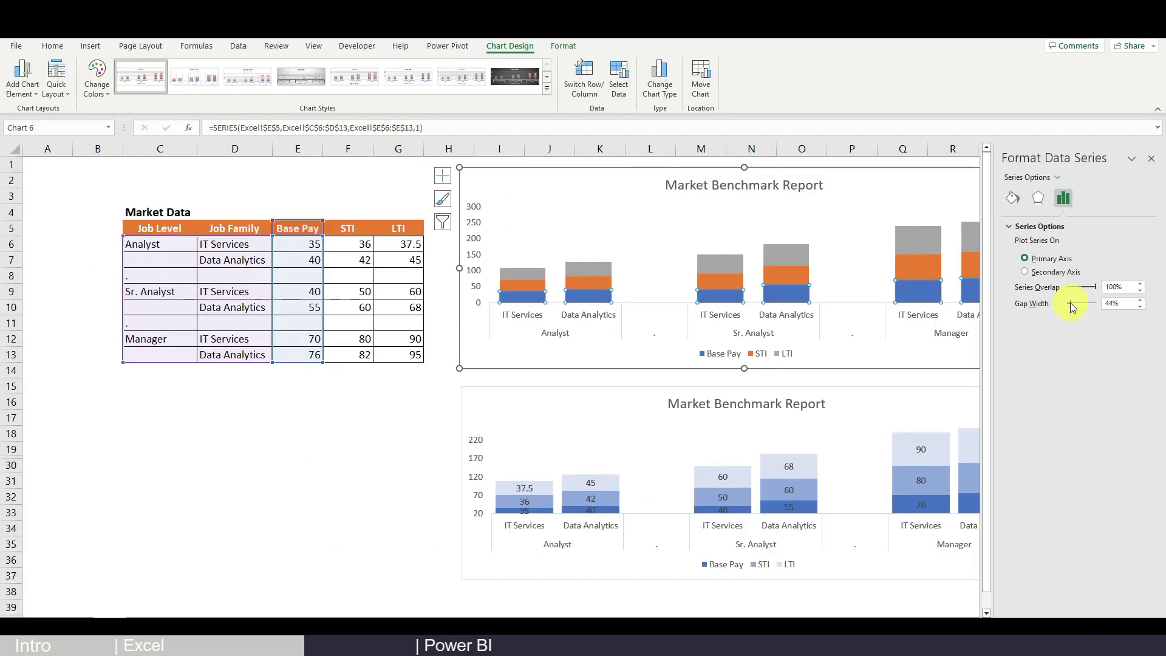
{"action": "left_click_drag", "start_coordinate": [1070, 303], "coordinate": [1069, 303]}
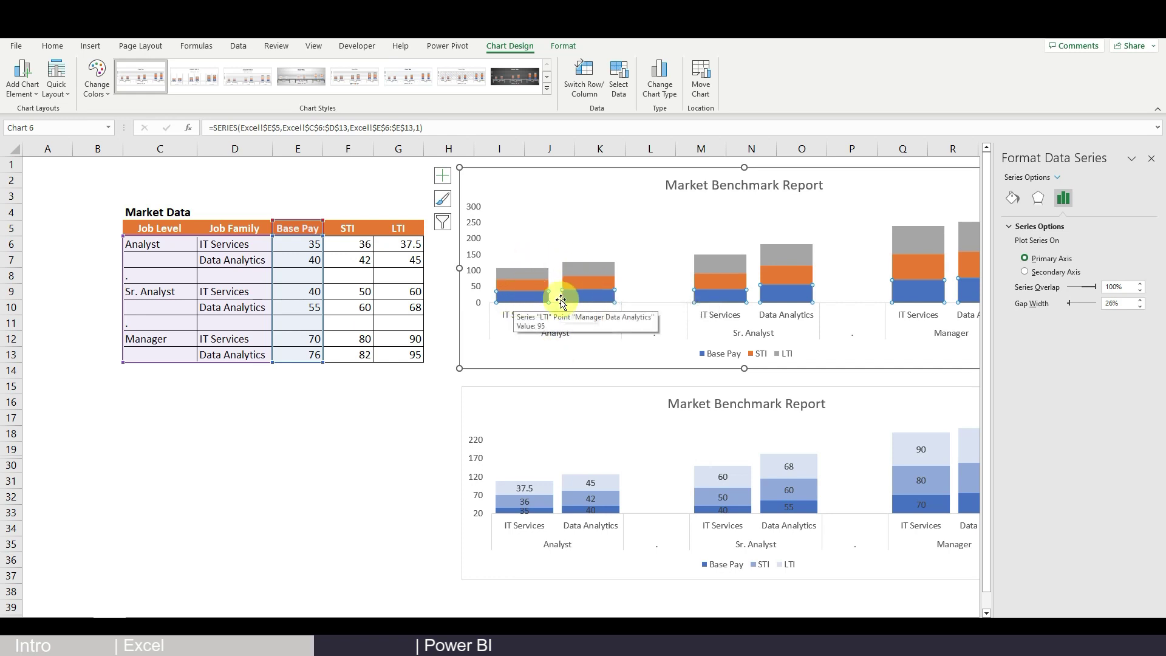
{"action": "double_click", "coordinate": [1122, 303]}
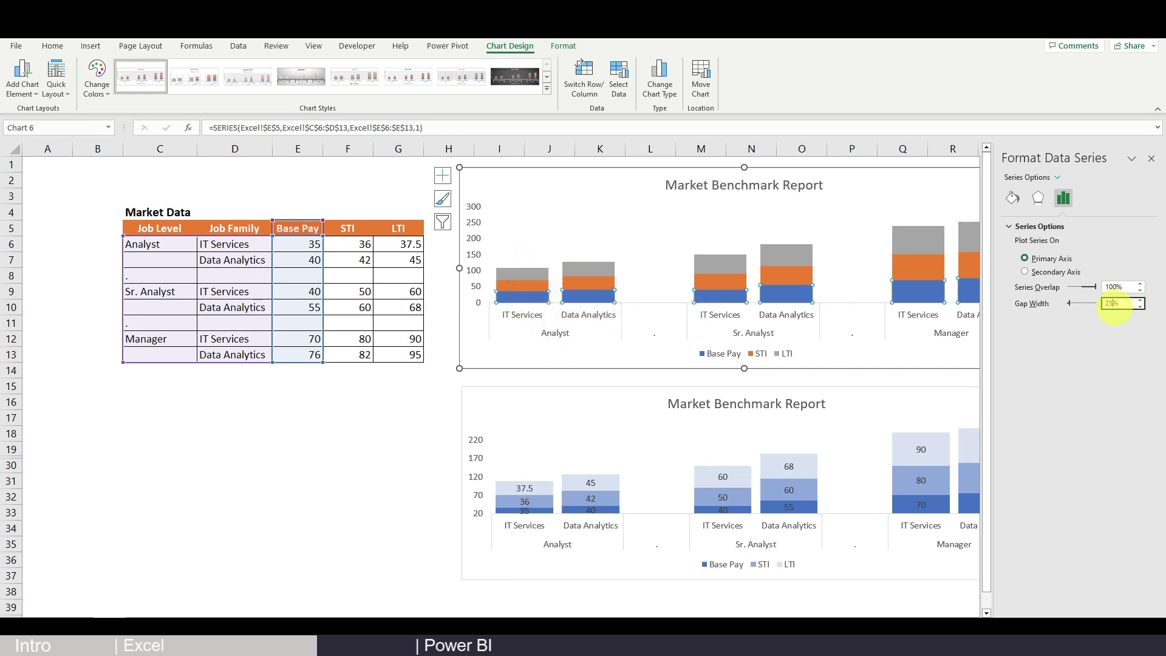
{"action": "type", "text": "25"}
{"action": "left_click", "coordinate": [848, 335]}
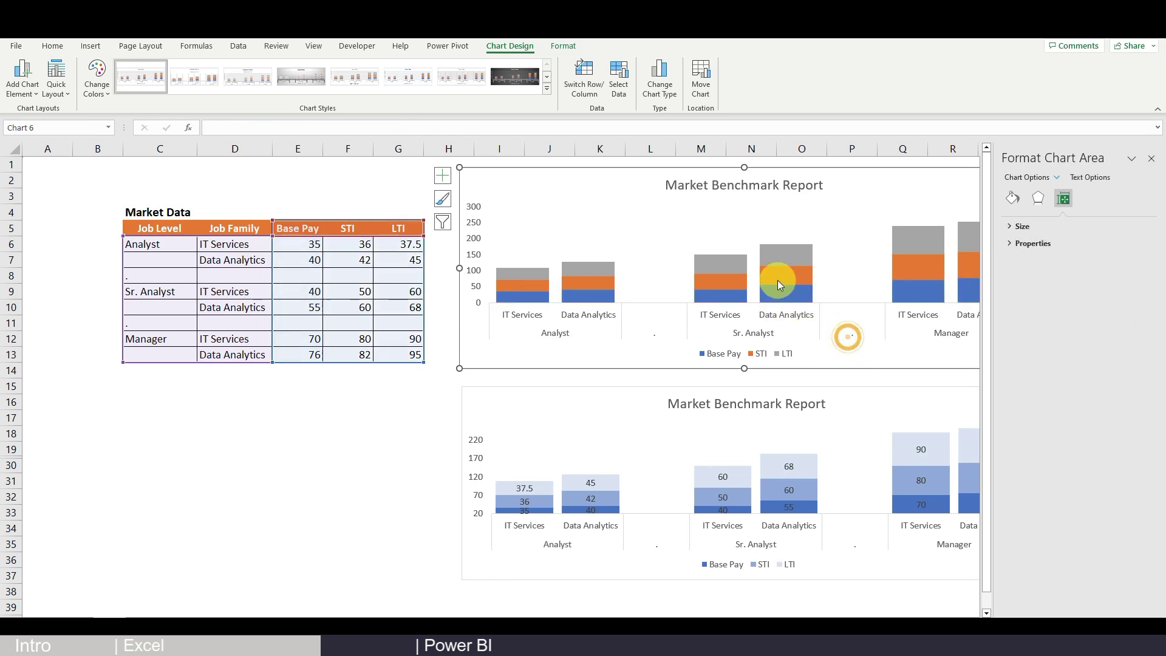
- Fill the STI series in the new chart with a lighter shade of blue, matching the lower chart
{"action": "left_click", "coordinate": [787, 278]}
{"action": "right_click", "coordinate": [783, 277]}
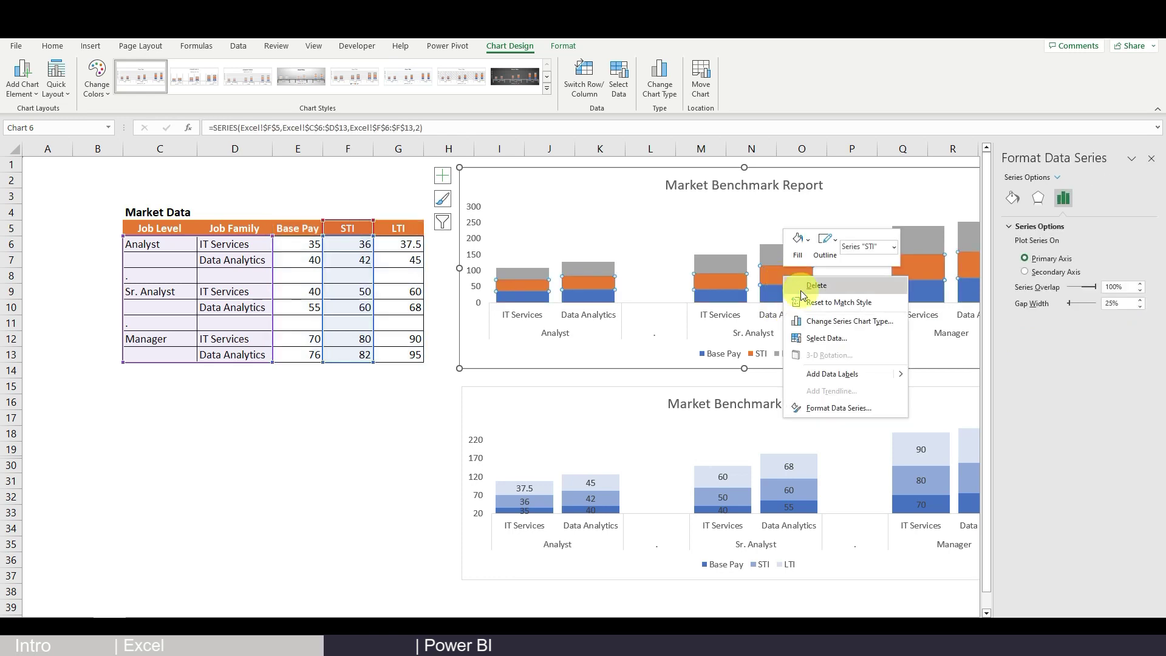
{"action": "left_click", "coordinate": [795, 255]}
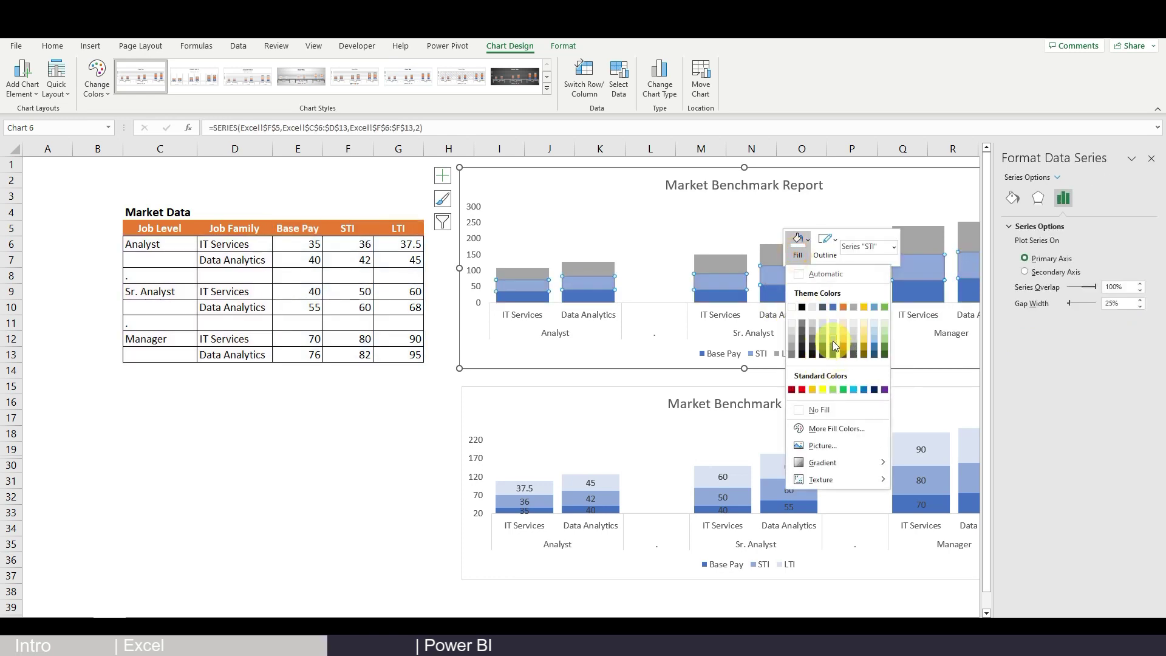
{"action": "left_click", "coordinate": [832, 340]}
- Fill the LTI series in the new chart with the palest theme blue, matching the lower chart
{"action": "left_click", "coordinate": [778, 253]}
{"action": "right_click", "coordinate": [780, 254]}
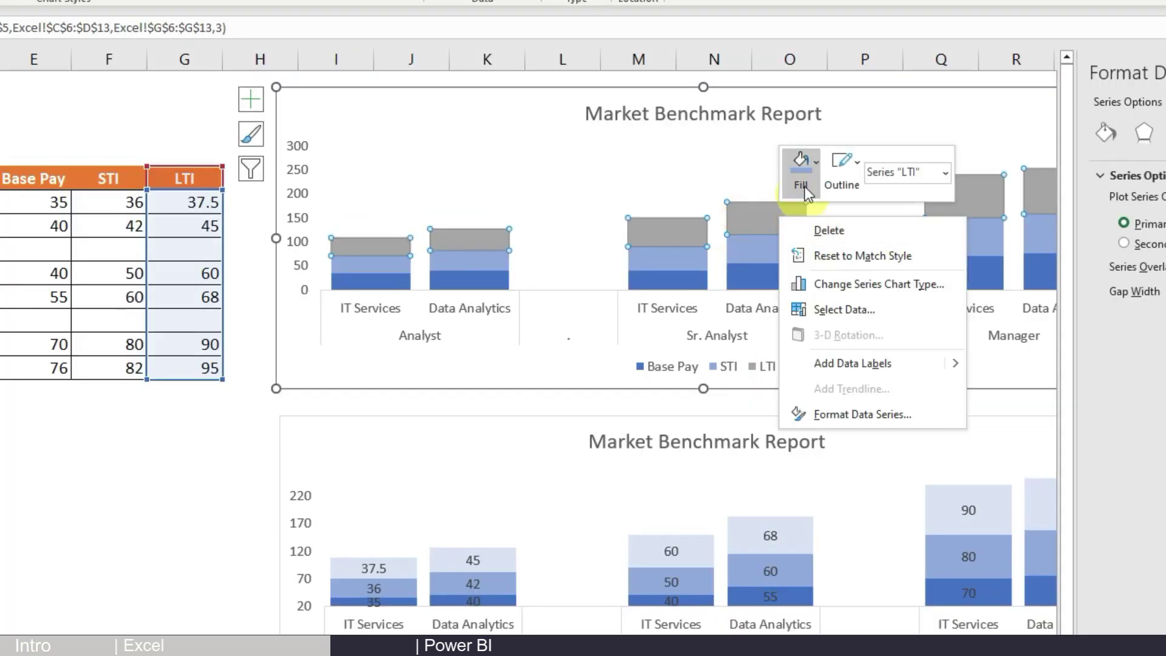
{"action": "left_click", "coordinate": [809, 220]}
{"action": "left_click", "coordinate": [852, 286]}
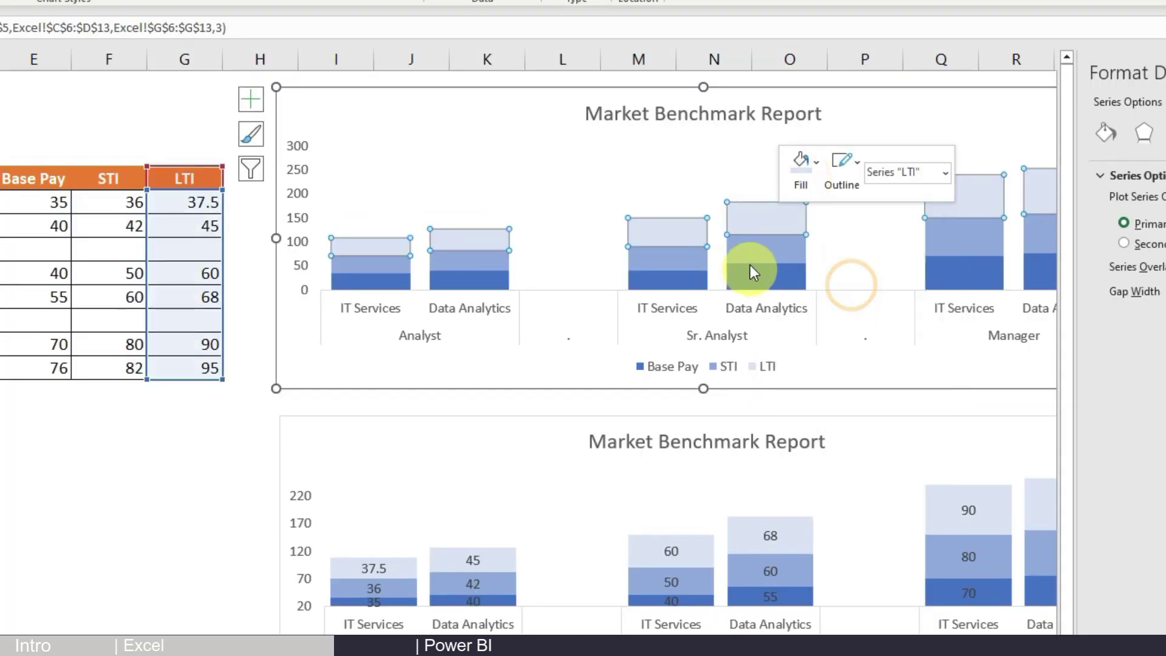
- Add data labels to the LTI, STI and Base Pay series of the new chart
{"action": "right_click", "coordinate": [765, 218]}
{"action": "left_click", "coordinate": [985, 365]}
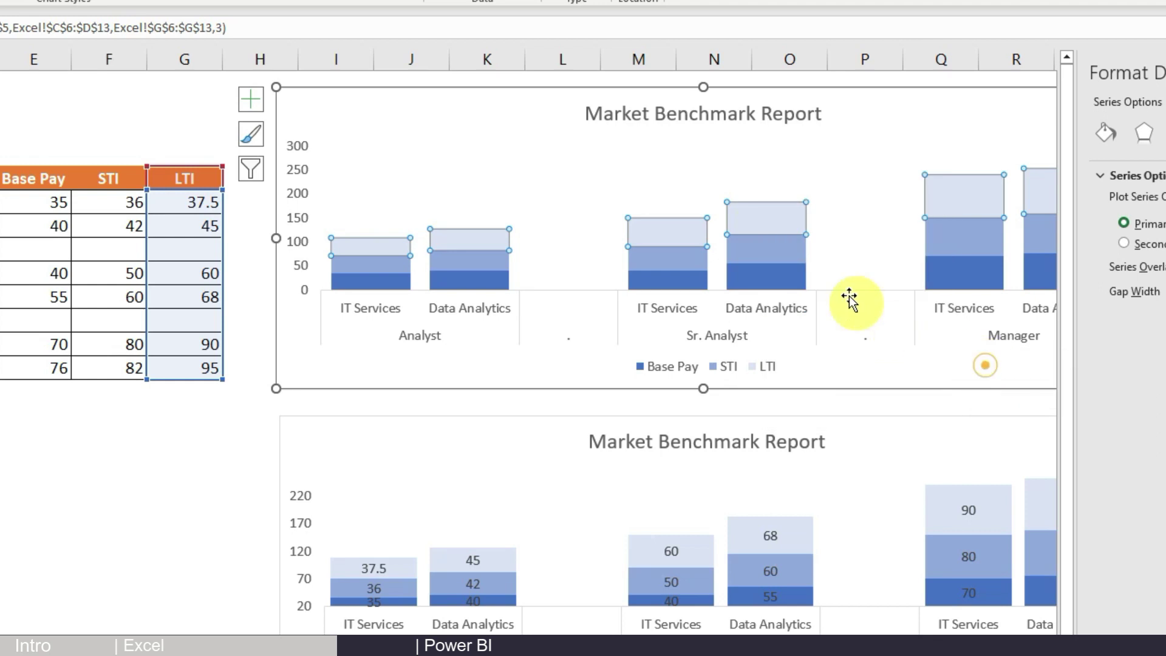
{"action": "right_click", "coordinate": [761, 251]}
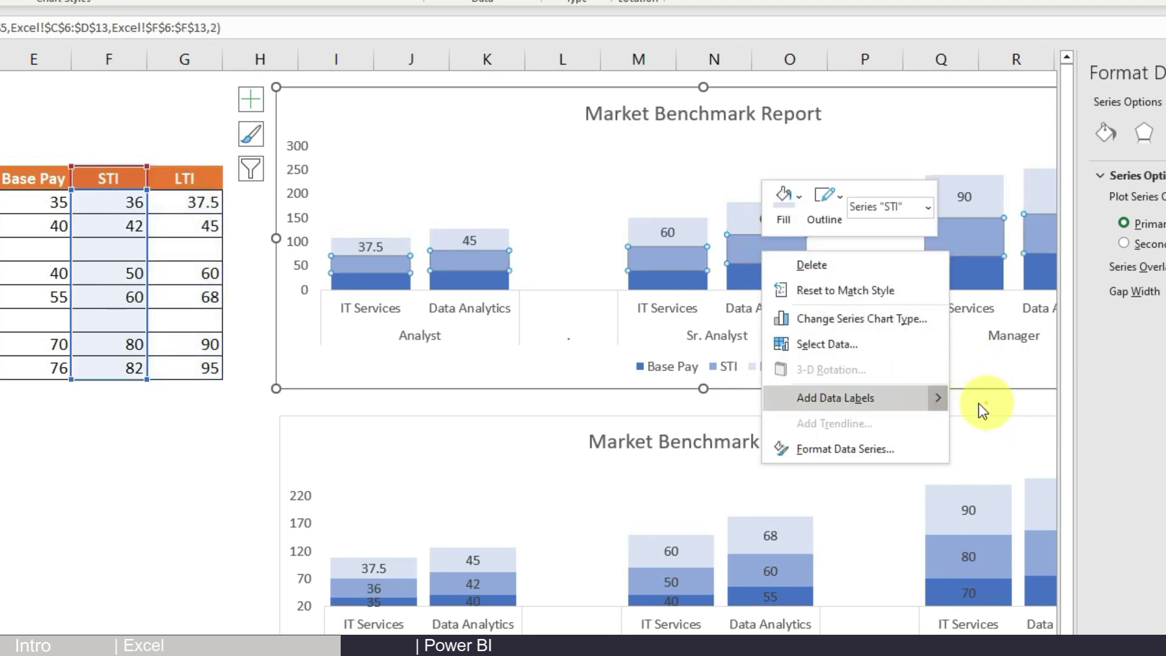
{"action": "left_click", "coordinate": [978, 403]}
{"action": "right_click", "coordinate": [760, 276]}
{"action": "left_click", "coordinate": [937, 424]}
{"action": "left_click", "coordinate": [889, 361]}
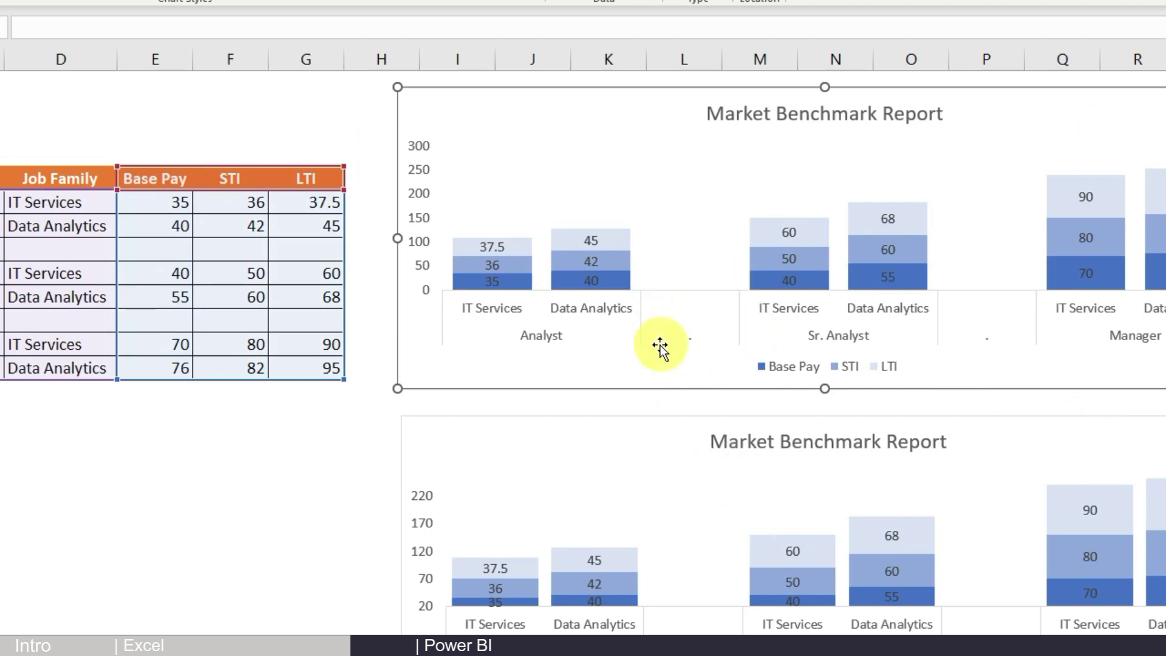
- Clear the dots from spacer cells C8 and C11 to test their effect on the chart's category groups
{"action": "key", "text": "Escape"}
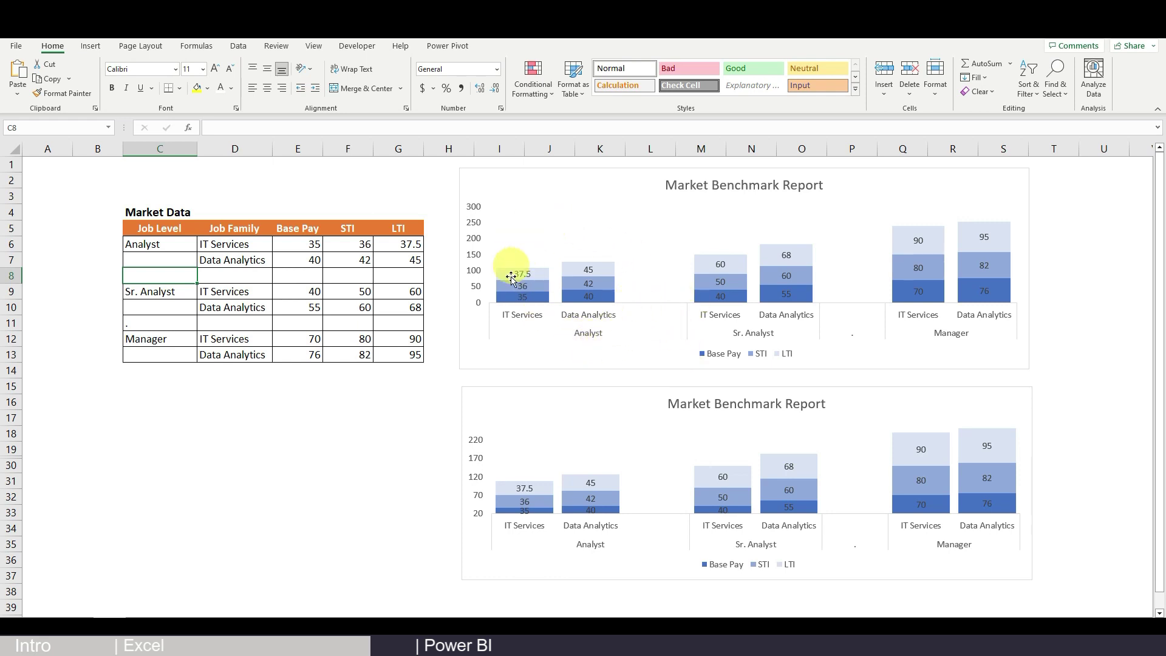
{"action": "left_click", "coordinate": [158, 328]}
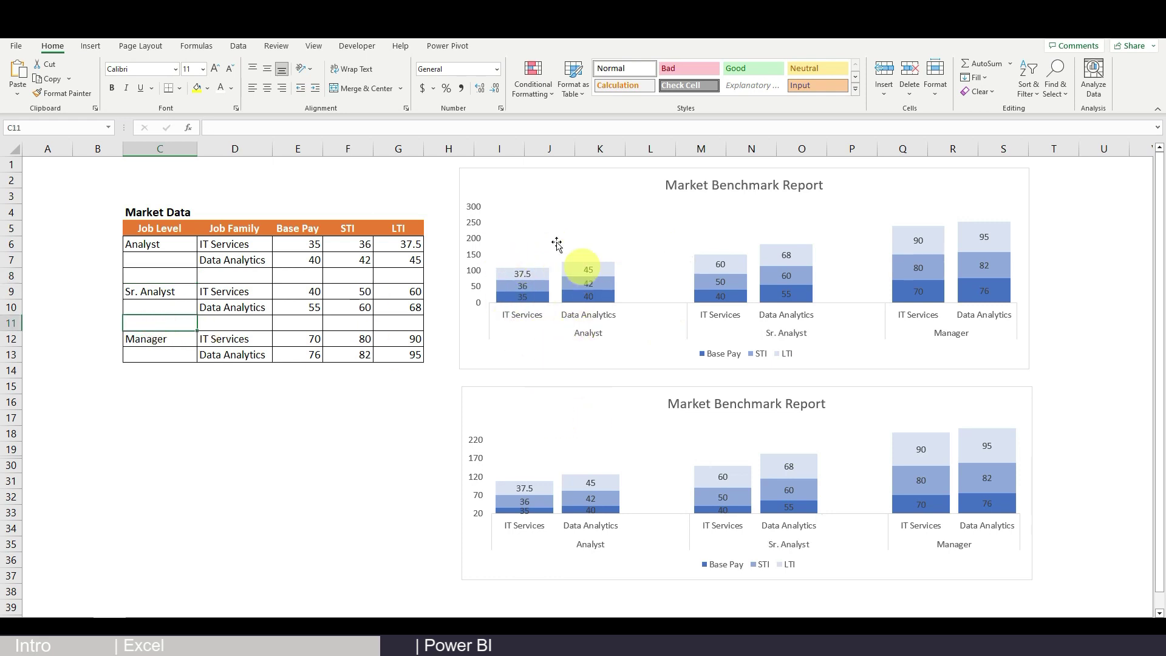
- Enter a dot in spacer cells C8 and C11 of the Job Level column
{"action": "left_click", "coordinate": [179, 278]}
{"action": "type", "text": "."}
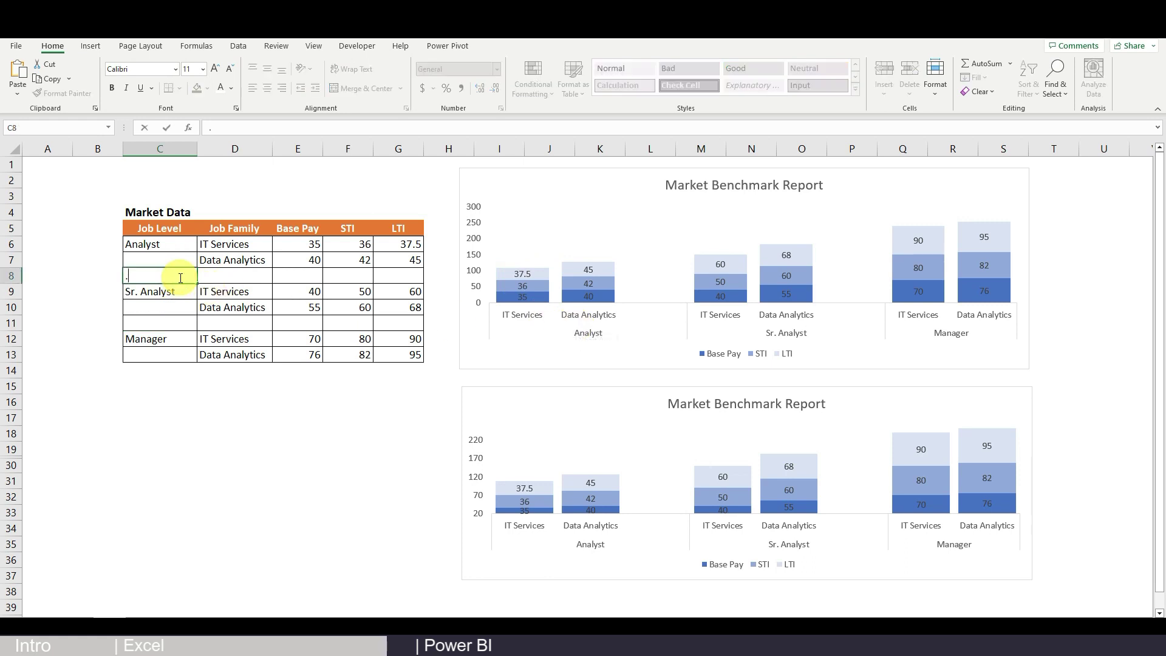
{"action": "key", "text": "Return"}
{"action": "key", "text": "Down"}
{"action": "key", "text": "Down"}
{"action": "type", "text": "."}
{"action": "key", "text": "Up"}
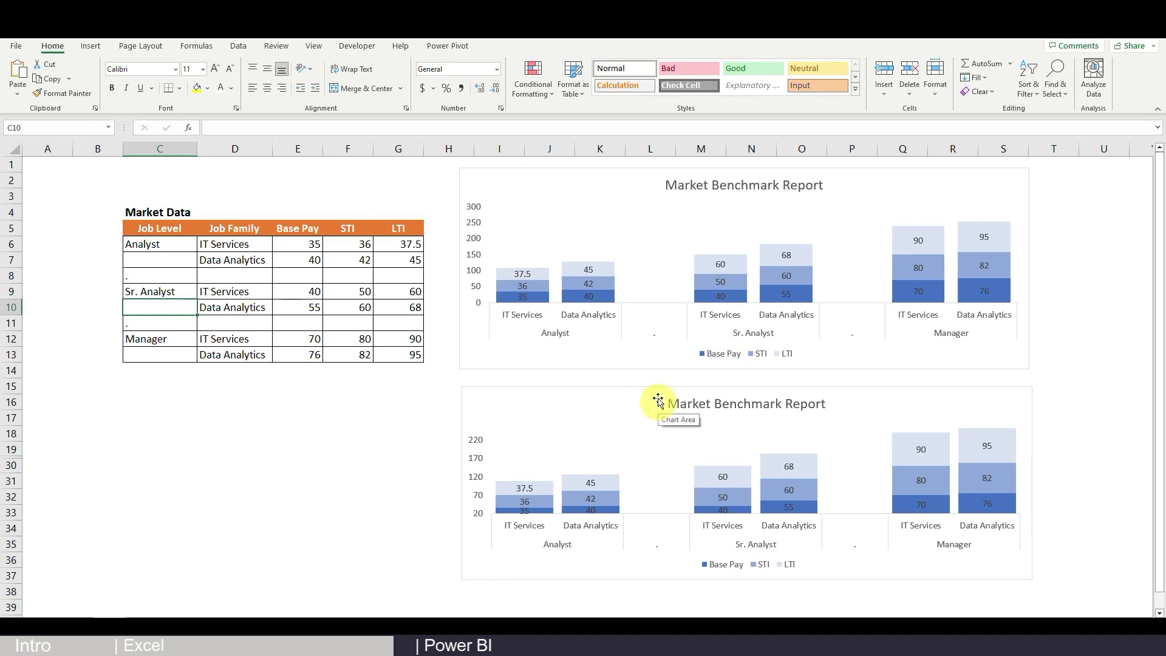
- Draw a small oval about 0.33 cm high and 0.31 cm wide over the axis dot between Analyst and Sr. Analyst
{"action": "left_click", "coordinate": [90, 47]}
{"action": "left_click", "coordinate": [169, 78]}
{"action": "left_click", "coordinate": [222, 125]}
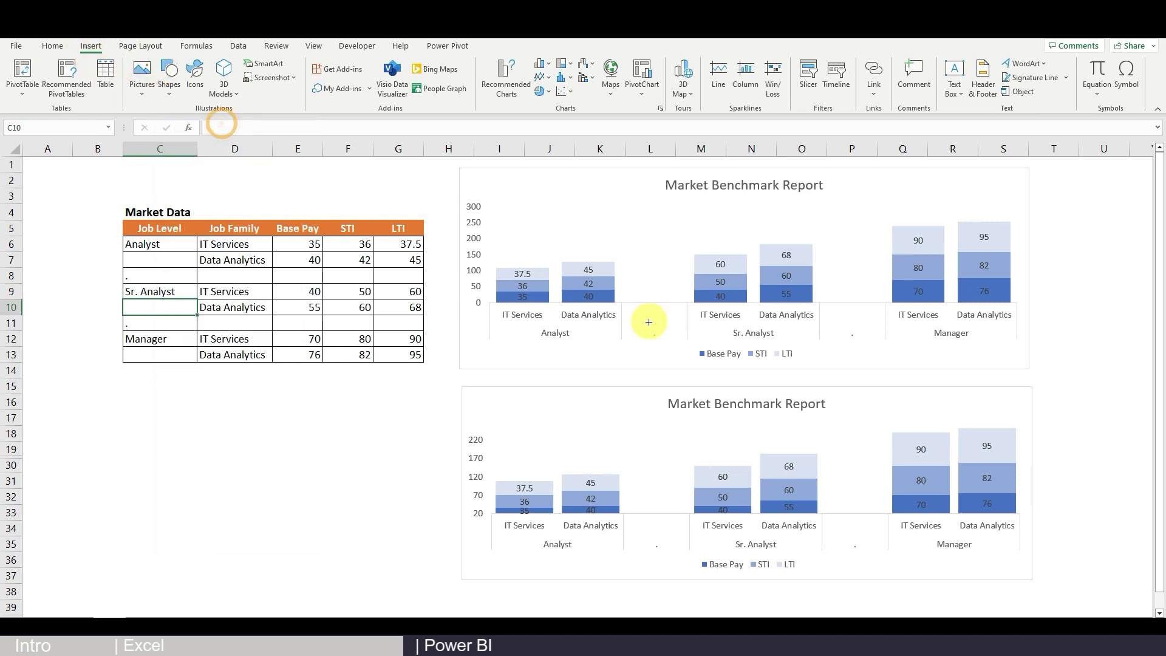
{"action": "left_click_drag", "start_coordinate": [649, 329], "coordinate": [659, 339]}
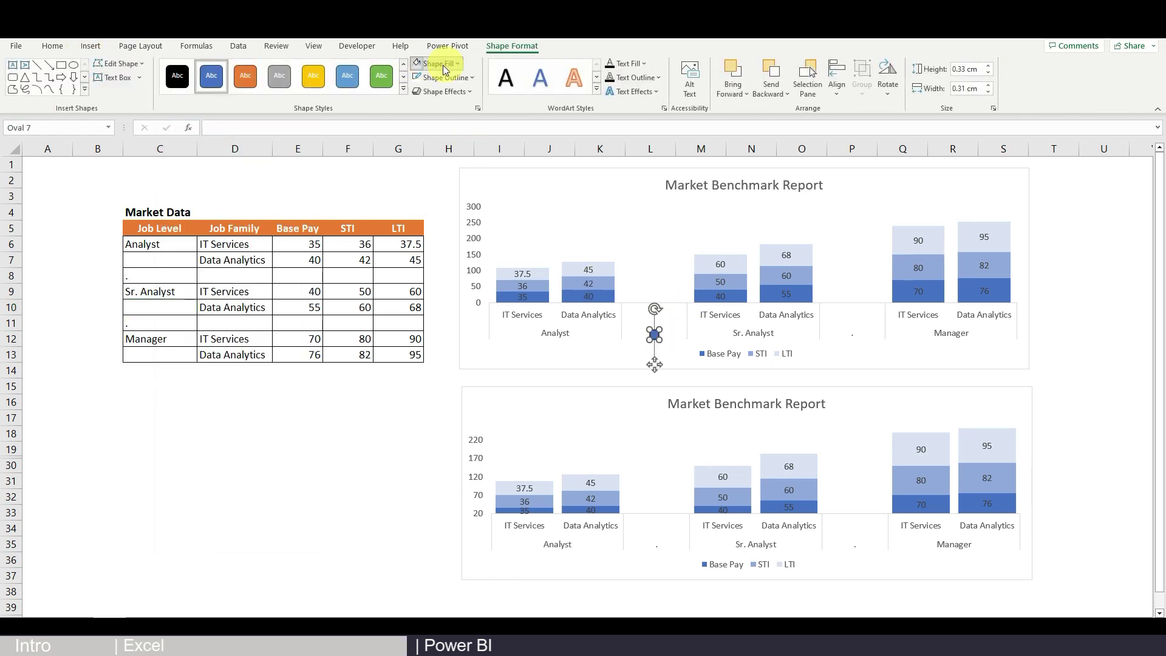
- Set the small oval's fill and outline to white so that it hides the axis dot
{"action": "left_click", "coordinate": [437, 64]}
{"action": "left_click", "coordinate": [416, 111]}
{"action": "left_click", "coordinate": [442, 77]}
{"action": "left_click", "coordinate": [413, 124]}
{"action": "left_click", "coordinate": [679, 351]}
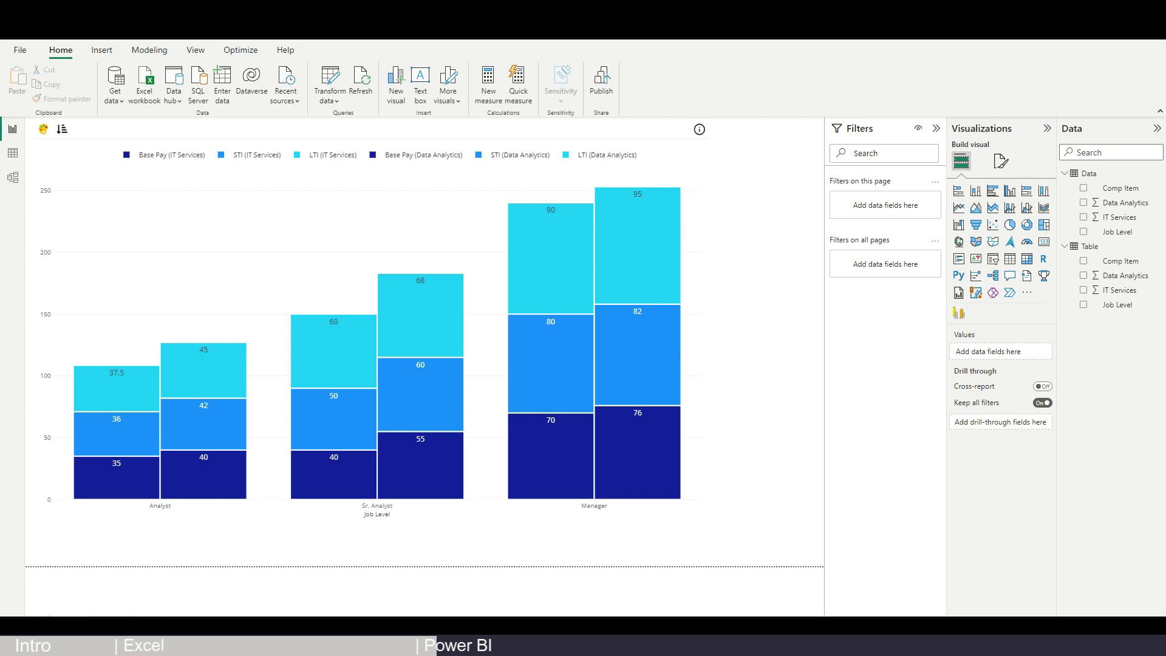
- Check the version information of the installed Power BI Desktop and close it
{"action": "left_click", "coordinate": [20, 51]}
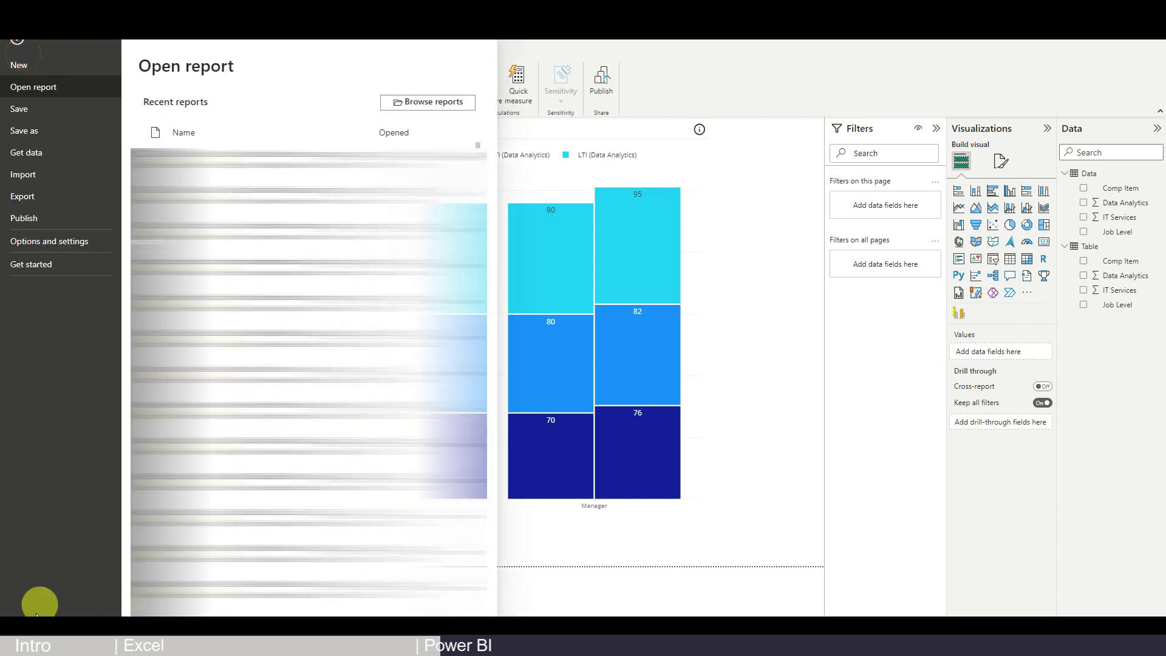
{"action": "left_click", "coordinate": [30, 608]}
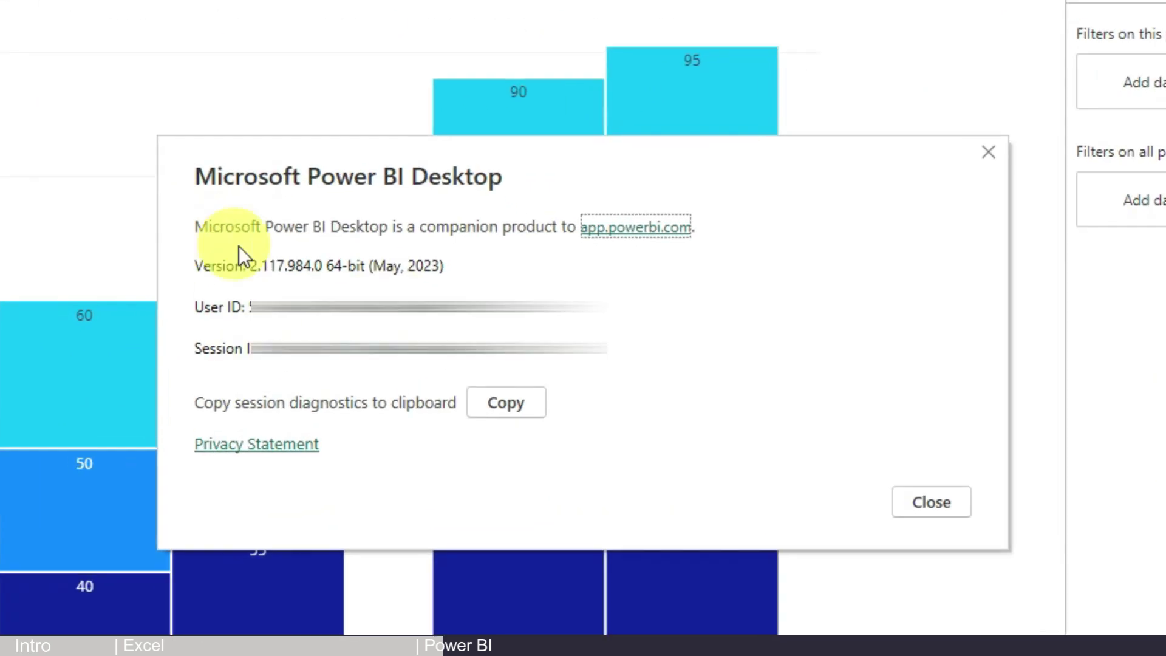
{"action": "left_click", "coordinate": [909, 491]}
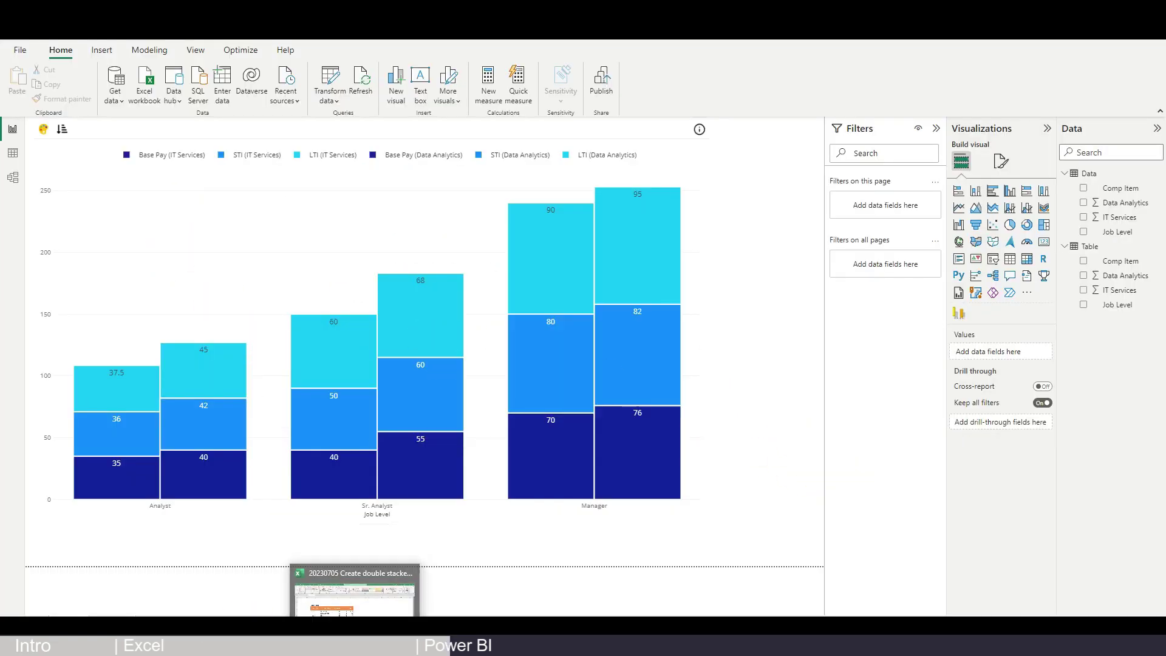
- Switch to the Excel workbook and copy the restructured table with Comp Item, Job Level, IT Services and Data Analytics columns, including its headers
{"action": "left_click", "coordinate": [351, 607]}
{"action": "left_click_drag", "start_coordinate": [179, 260], "coordinate": [551, 387]}
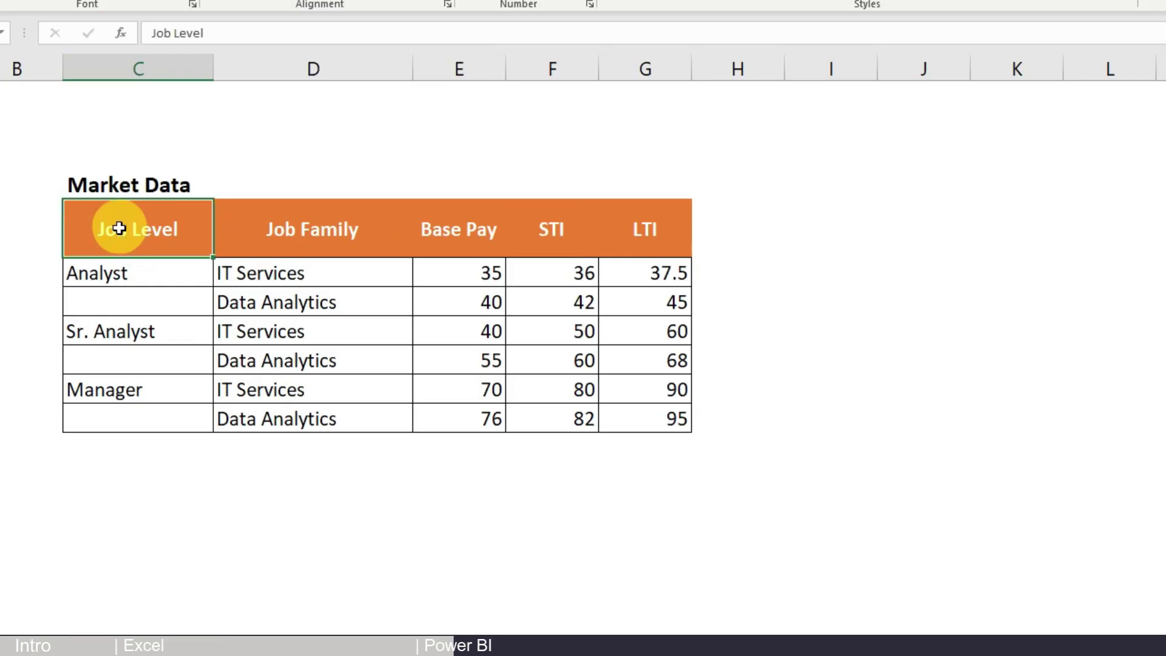
{"action": "left_click_drag", "start_coordinate": [665, 417], "coordinate": [663, 416]}
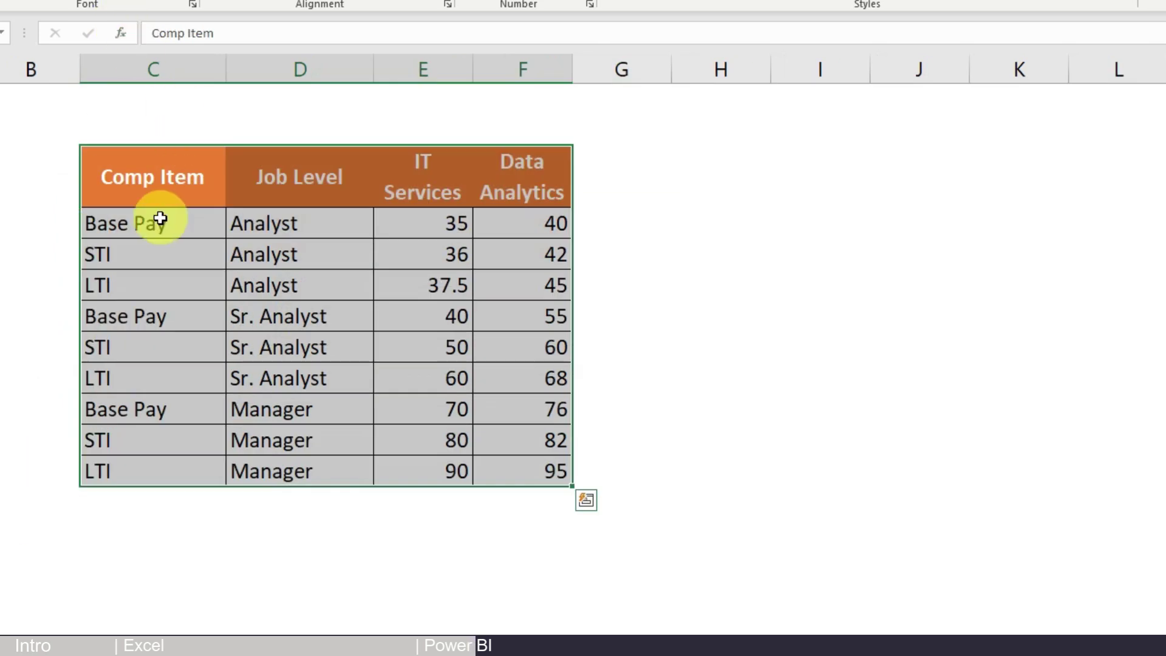
{"action": "left_click", "coordinate": [200, 197]}
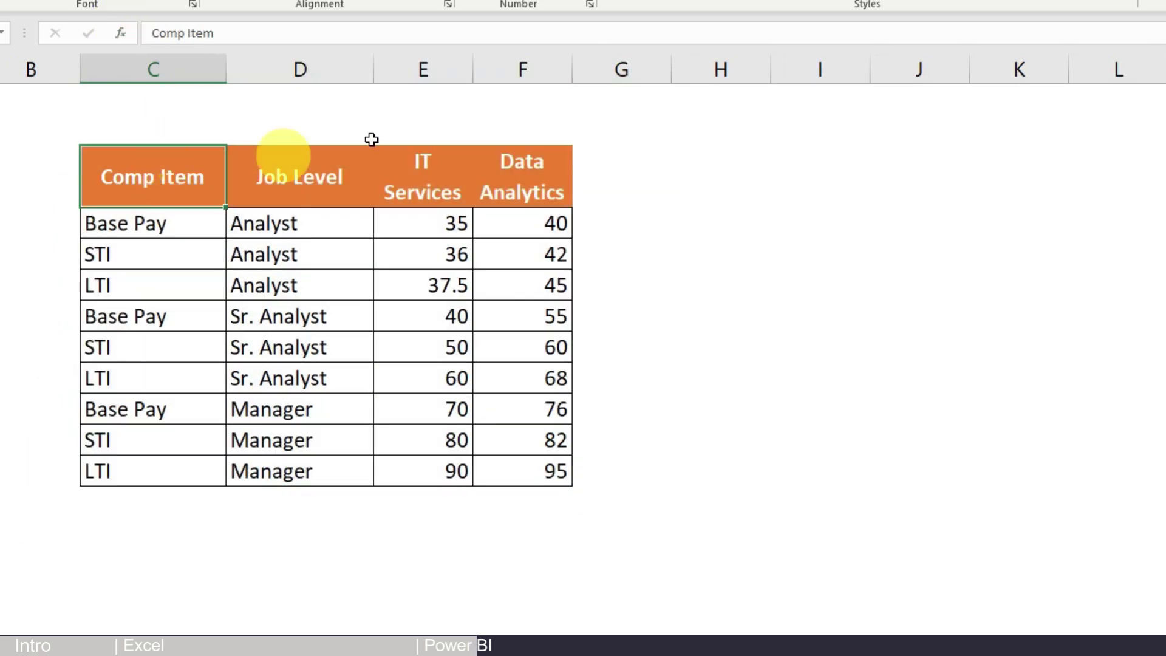
{"action": "left_click_drag", "start_coordinate": [156, 176], "coordinate": [553, 470]}
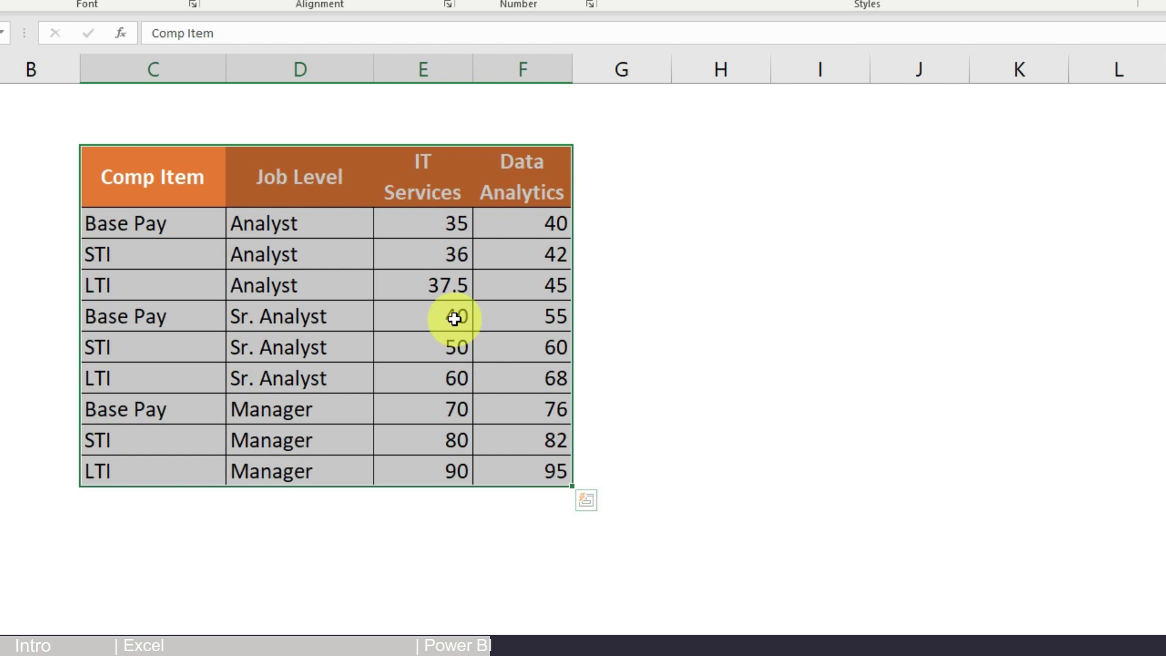
{"action": "key", "text": "ctrl+c"}
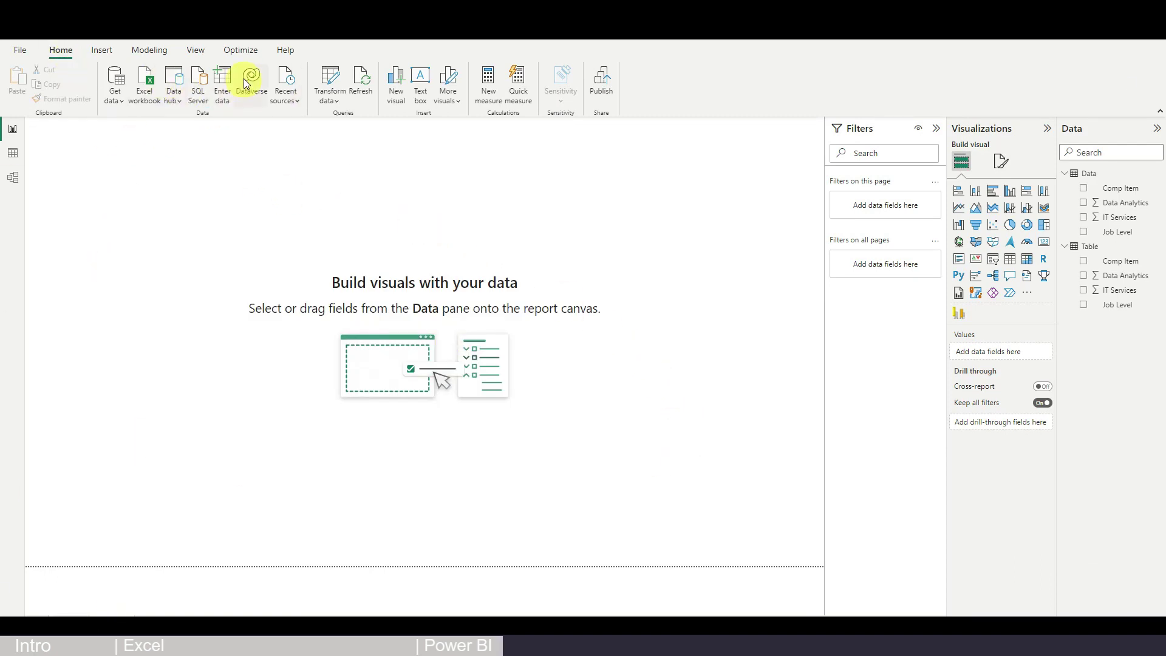
- Switch to Power BI, paste the copied data into a new manually entered table named Data Table, and load it
{"action": "left_click", "coordinate": [221, 83]}
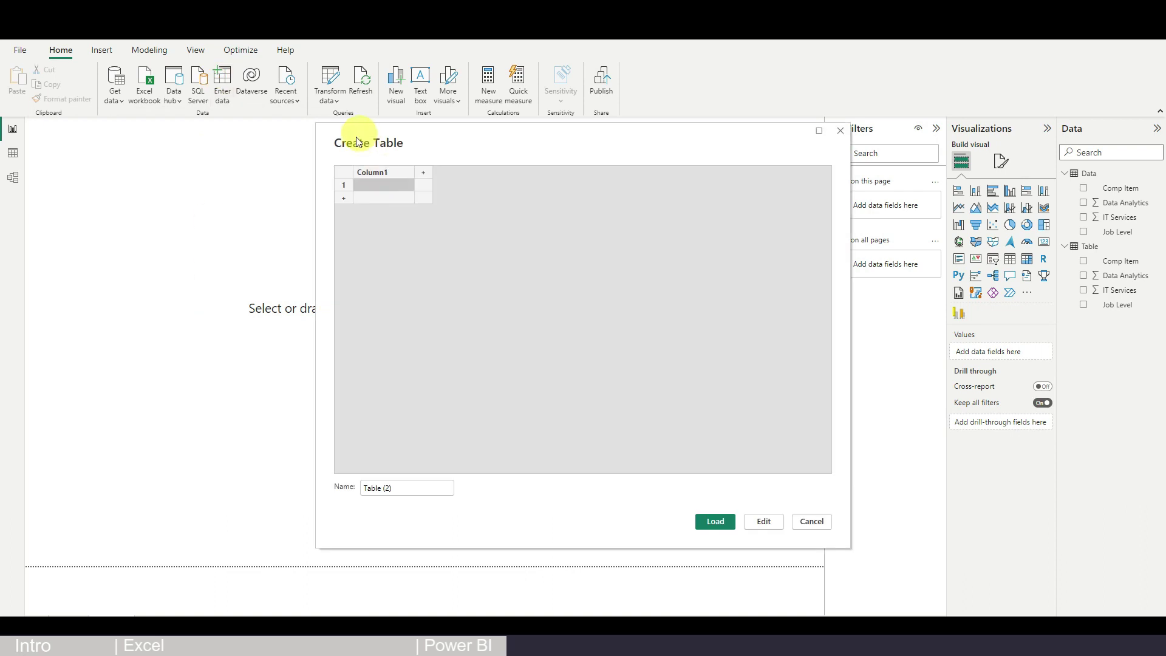
{"action": "left_click", "coordinate": [375, 170]}
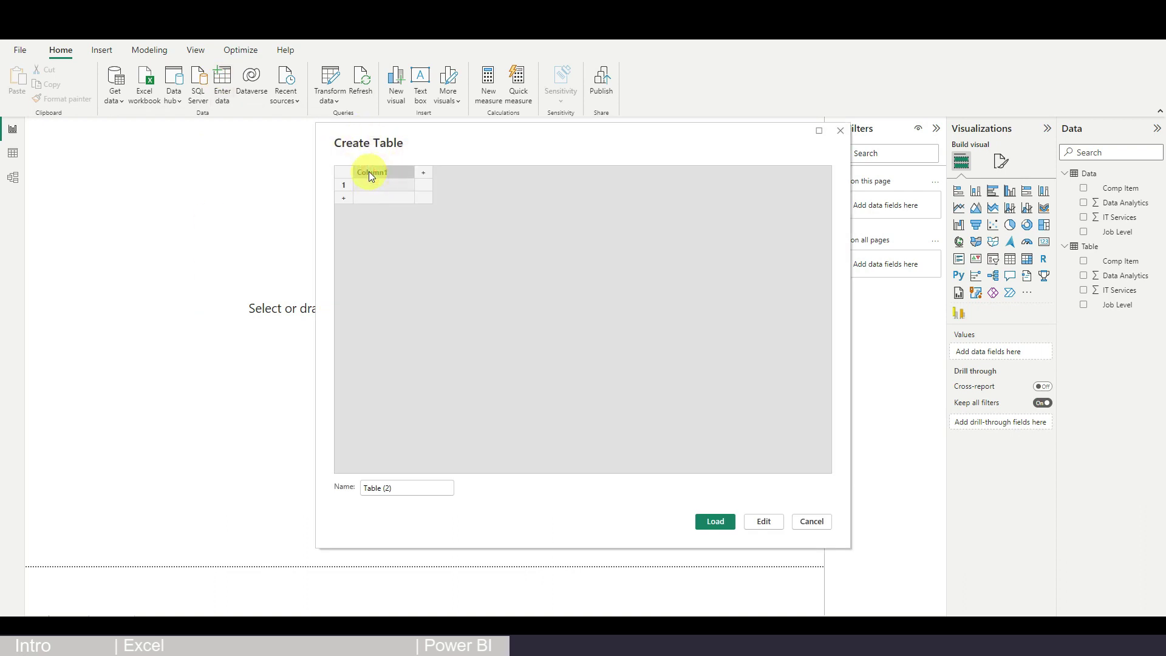
{"action": "key", "text": "ctrl+v"}
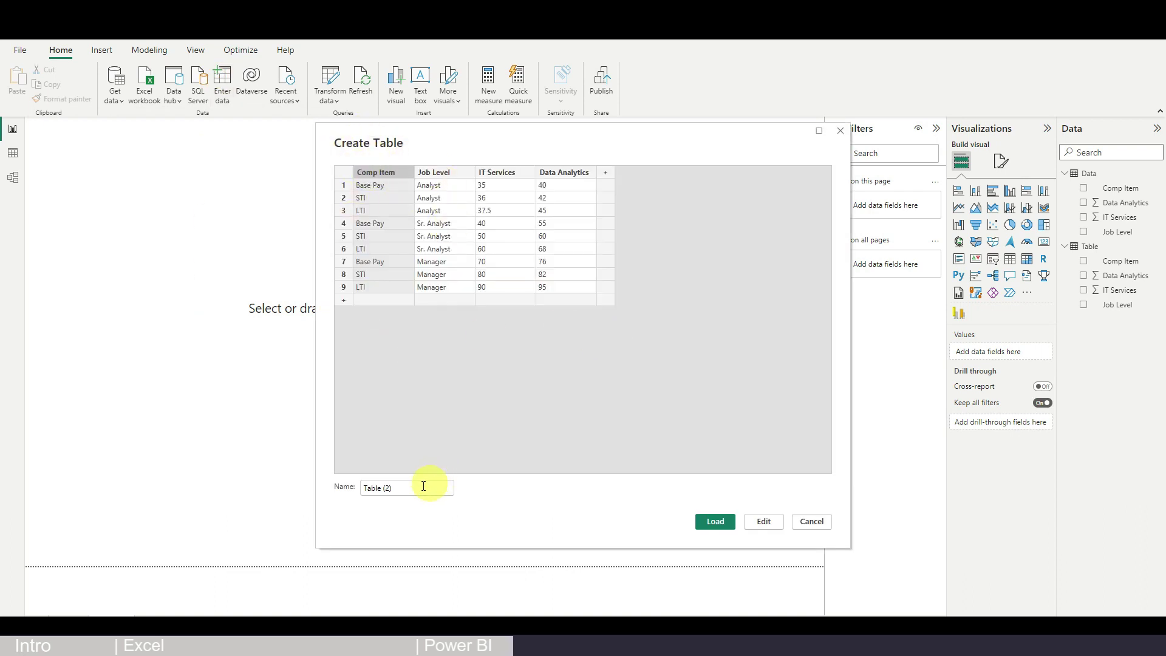
{"action": "triple_click", "coordinate": [396, 488]}
{"action": "type", "text": "Data Table"}
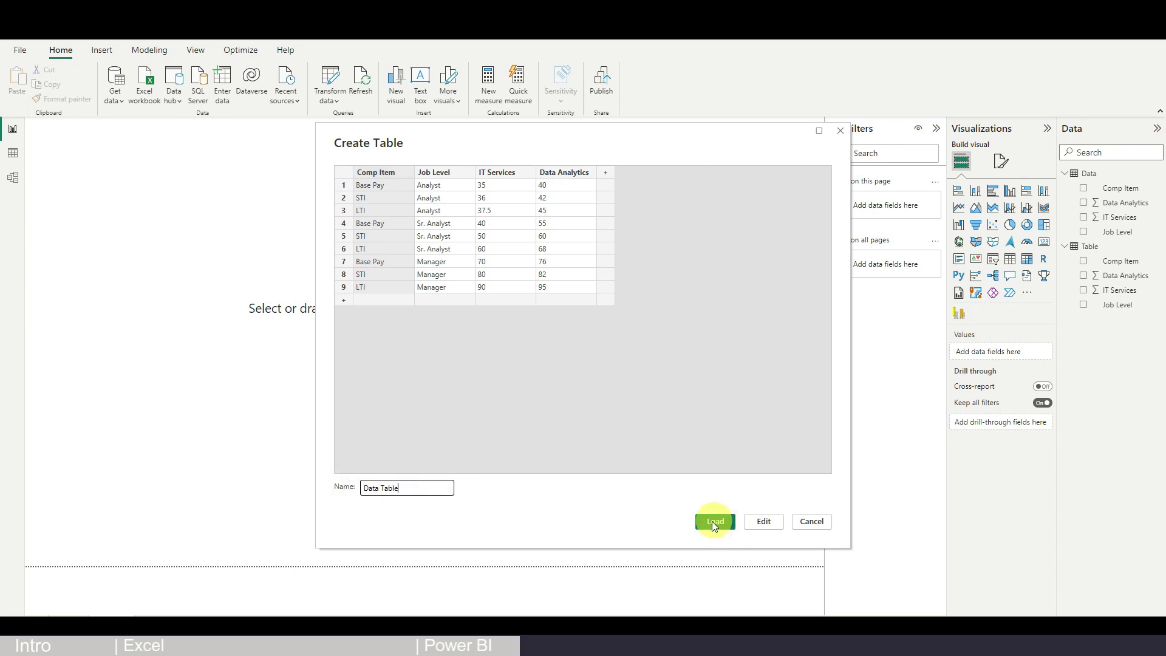
{"action": "left_click", "coordinate": [716, 520]}
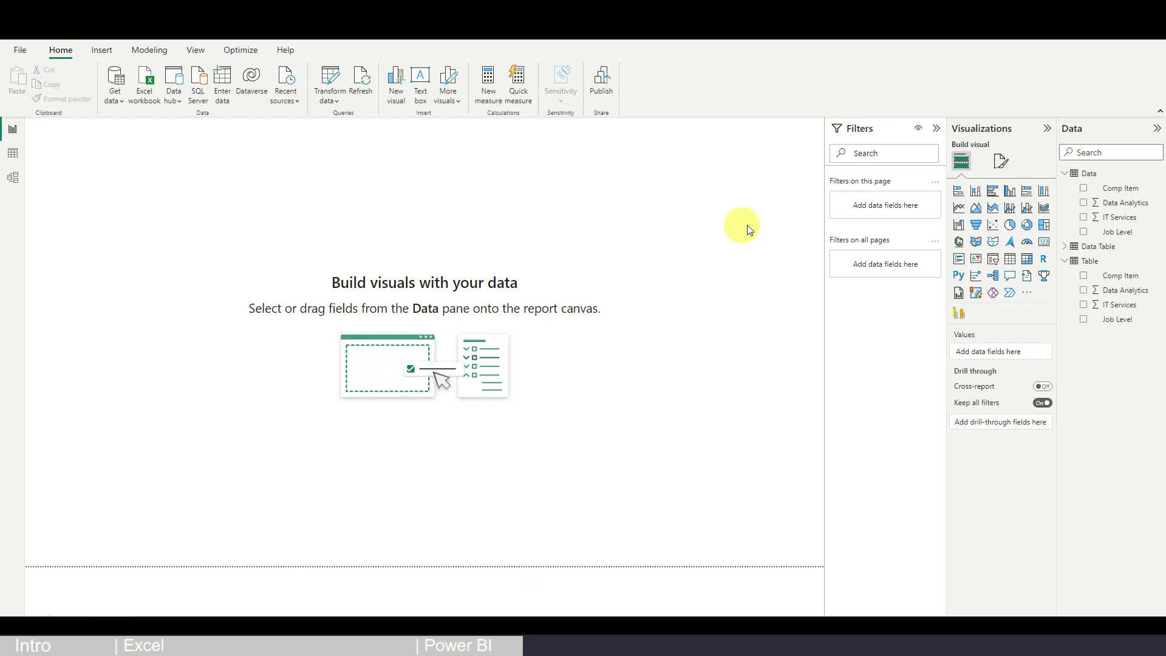
- Examine the table rows by Comp Item and Job Level in the table view and return to the report page
{"action": "left_click", "coordinate": [1087, 249]}
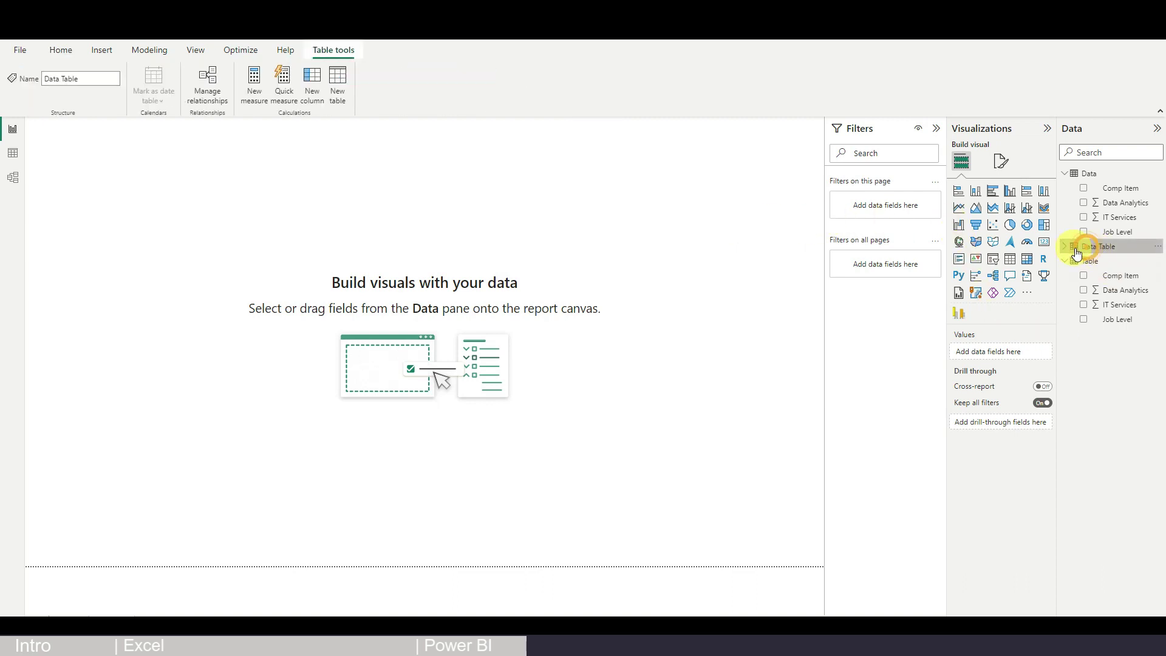
{"action": "left_click", "coordinate": [13, 155]}
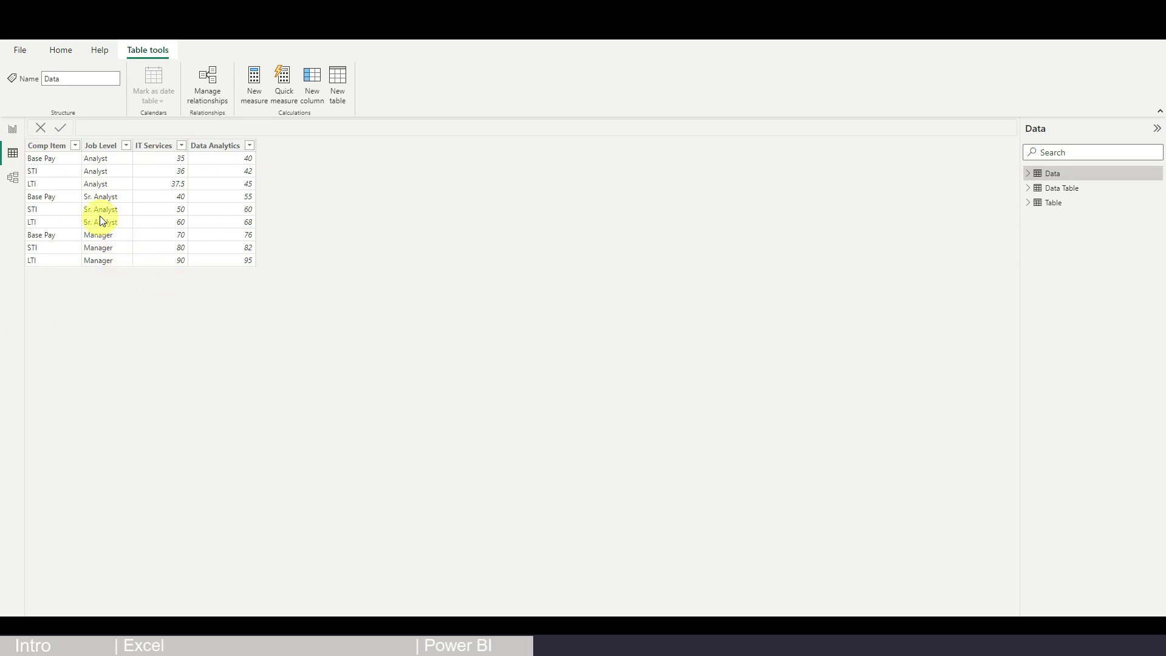
{"action": "left_click", "coordinate": [13, 129]}
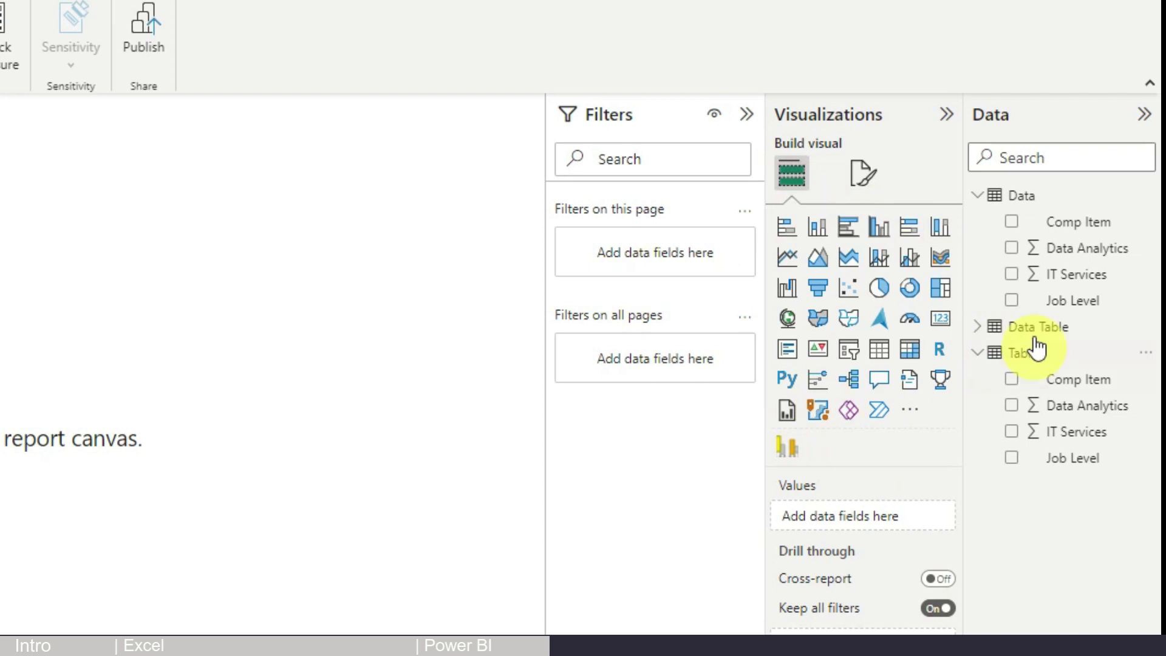
- Search the additional visuals for "cluster" and open the details of Clustered Stacked Column (Standard) by PBIVizEdit.com
{"action": "left_click", "coordinate": [911, 410]}
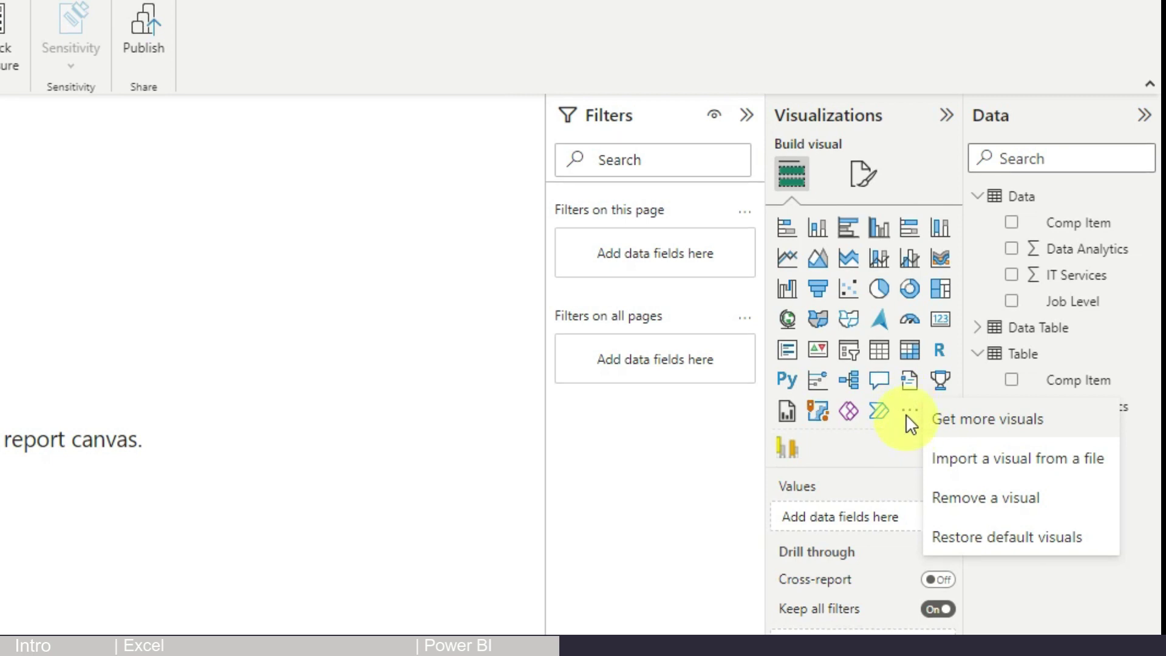
{"action": "left_click", "coordinate": [958, 425]}
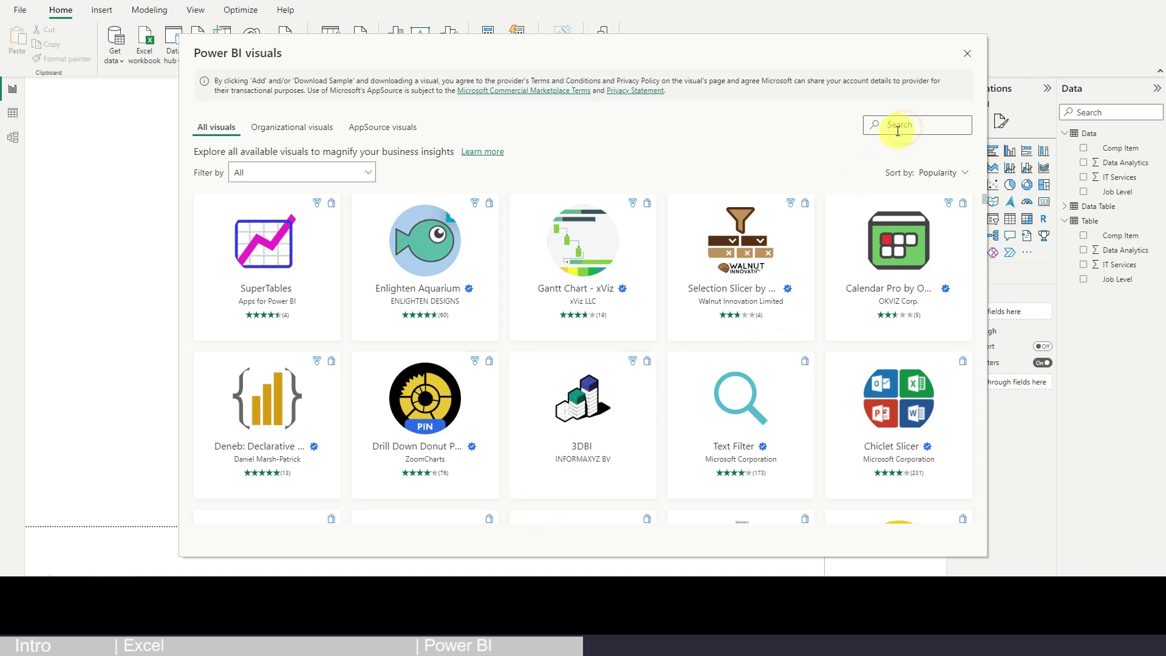
{"action": "type", "text": "luster"}
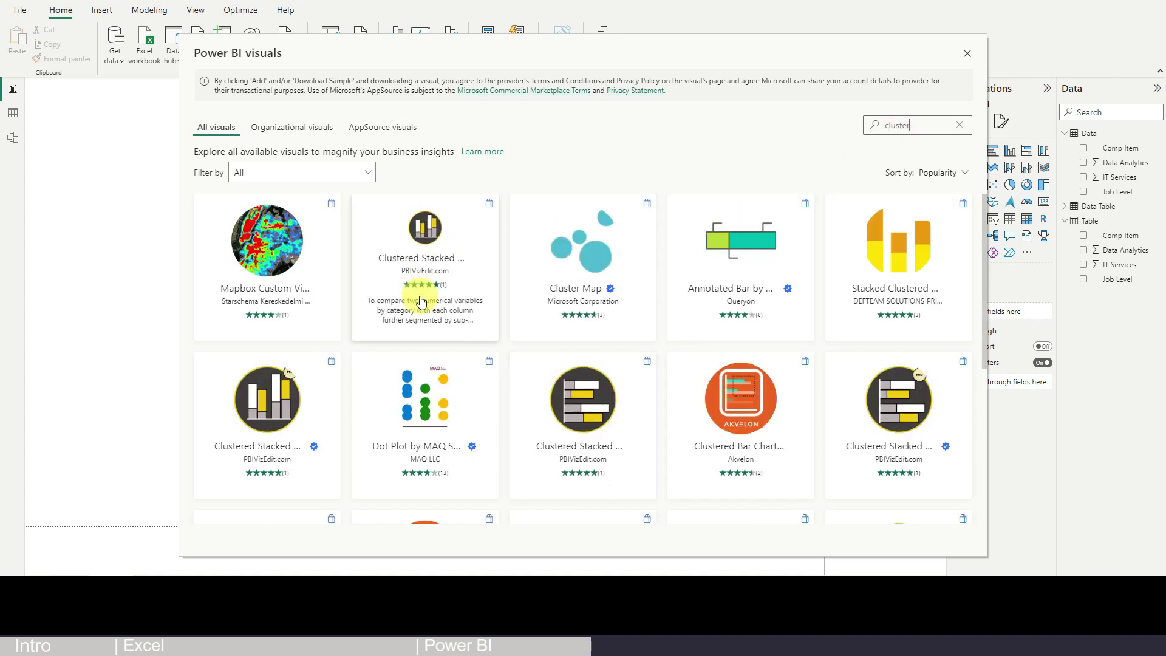
{"action": "left_click", "coordinate": [420, 263]}
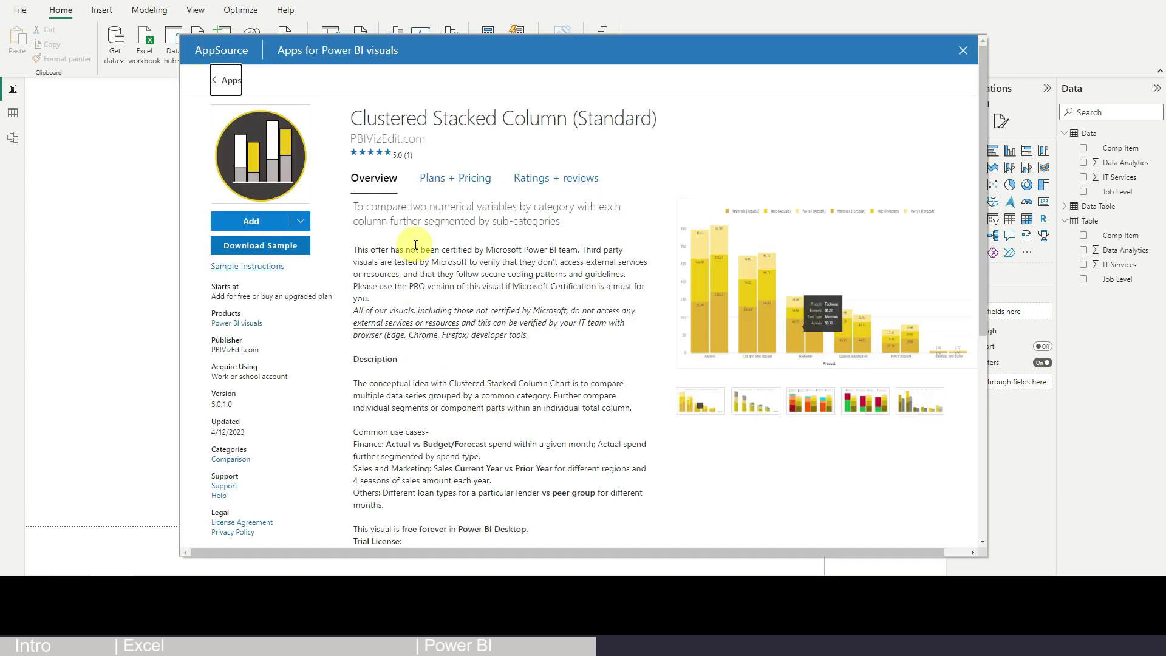
- Review the visual's plans, pricing and overview, and try to add it to the report, declining the update
{"action": "left_click", "coordinate": [455, 178]}
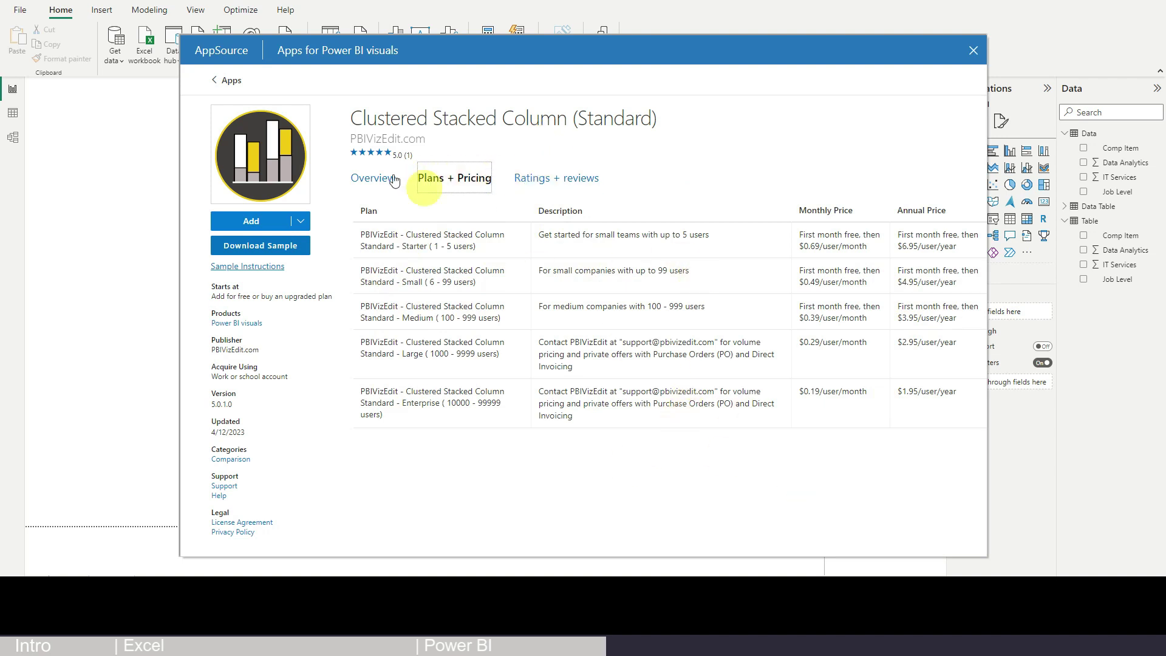
{"action": "left_click", "coordinate": [367, 180]}
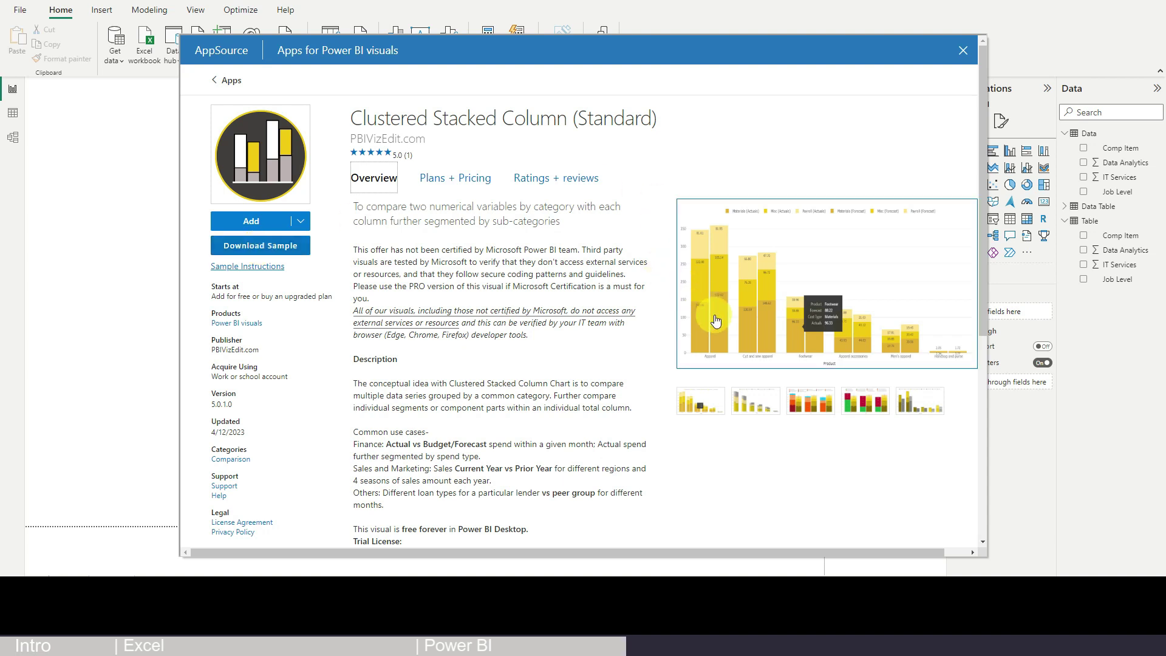
{"action": "left_click", "coordinate": [252, 222]}
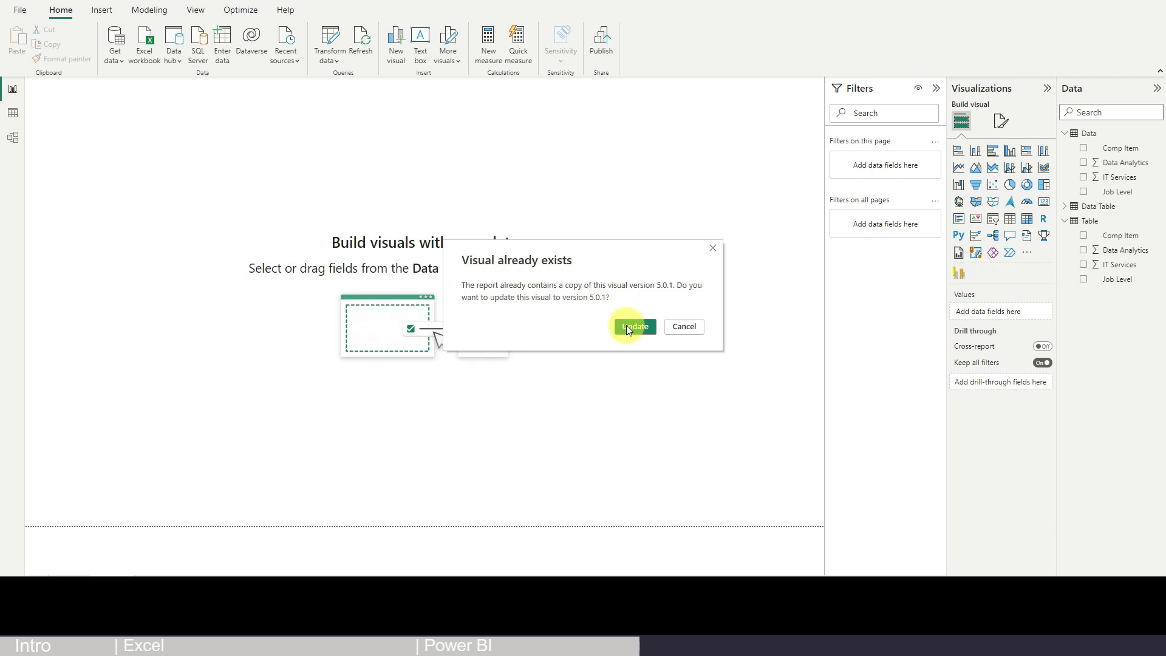
{"action": "left_click", "coordinate": [683, 326]}
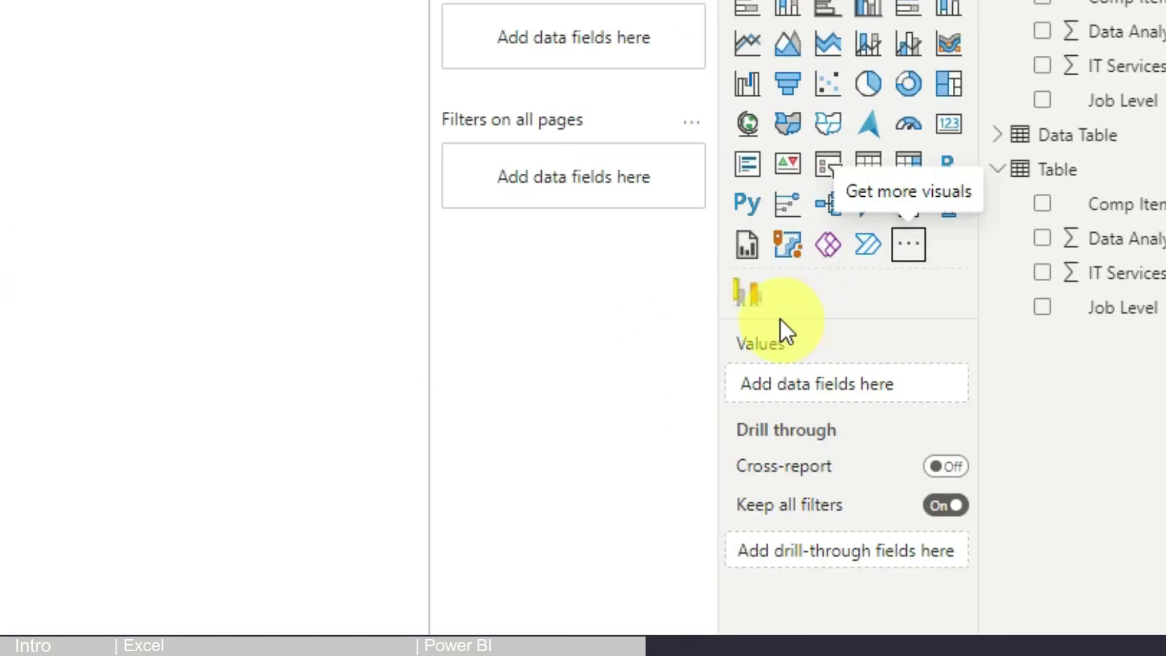
- Insert a Clustered Stacked Column Chart with Job Level on the X axis and select it on the canvas
{"action": "left_click", "coordinate": [753, 302]}
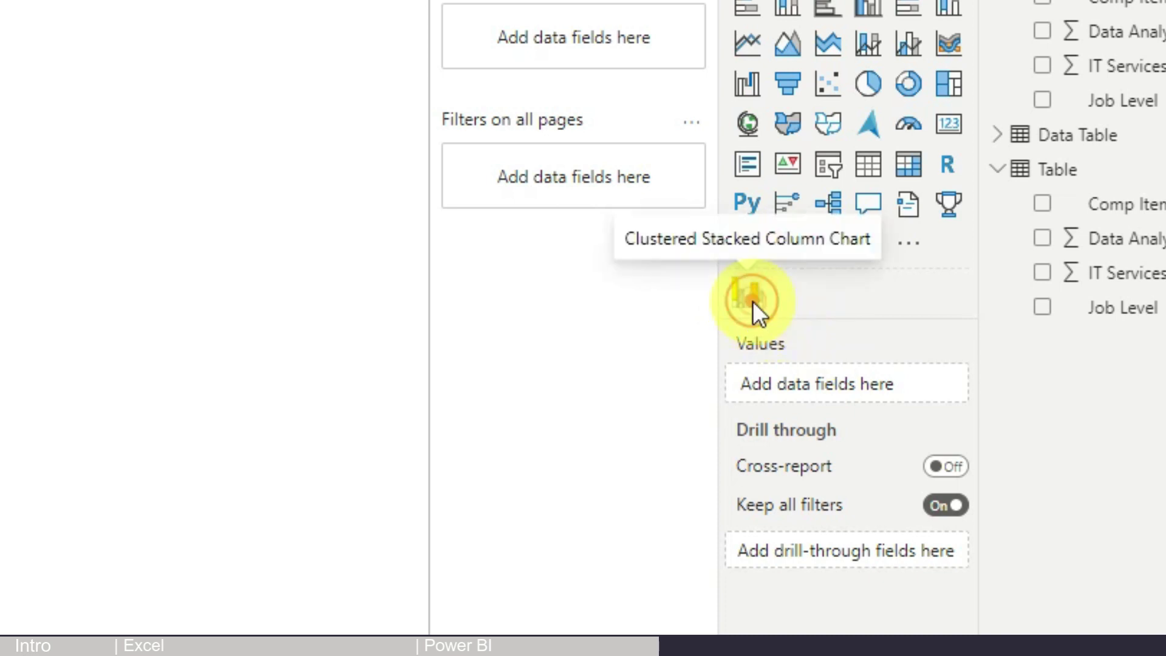
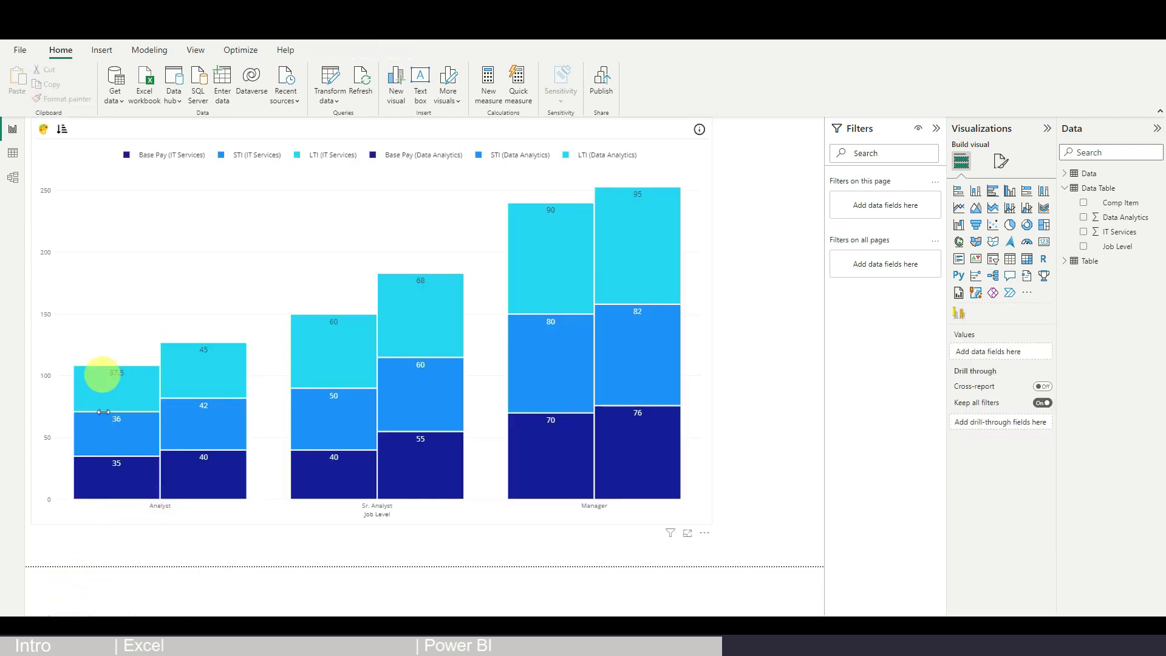
{"action": "mouse_move", "coordinate": [202, 488]}
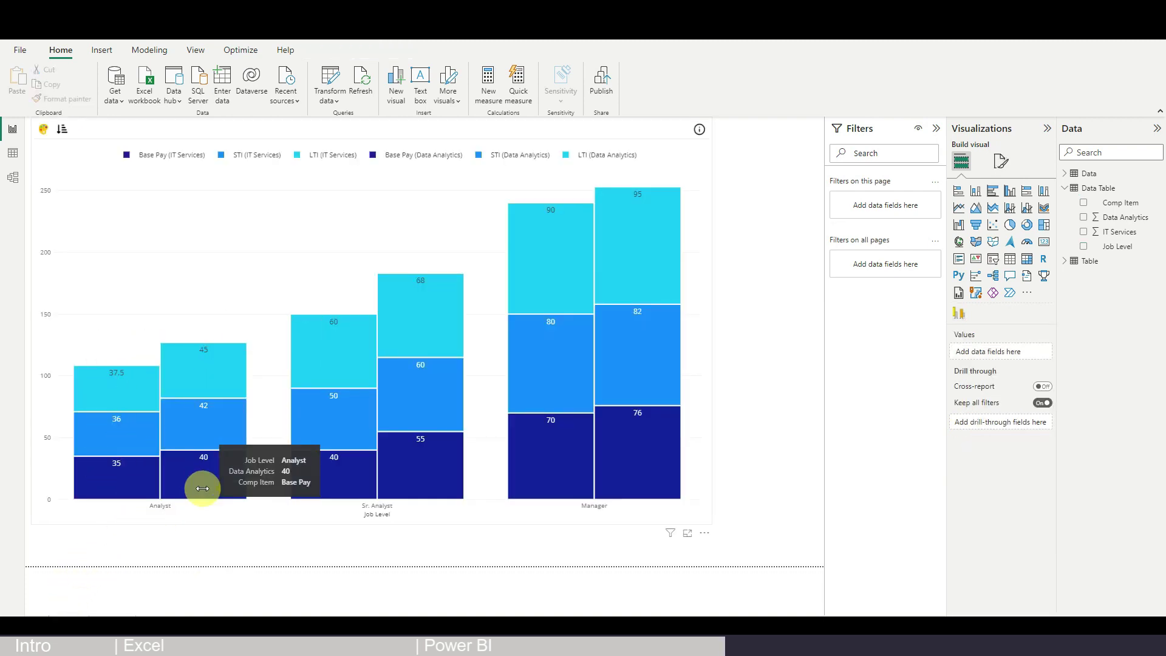
{"action": "key", "text": "ctrl+z"}
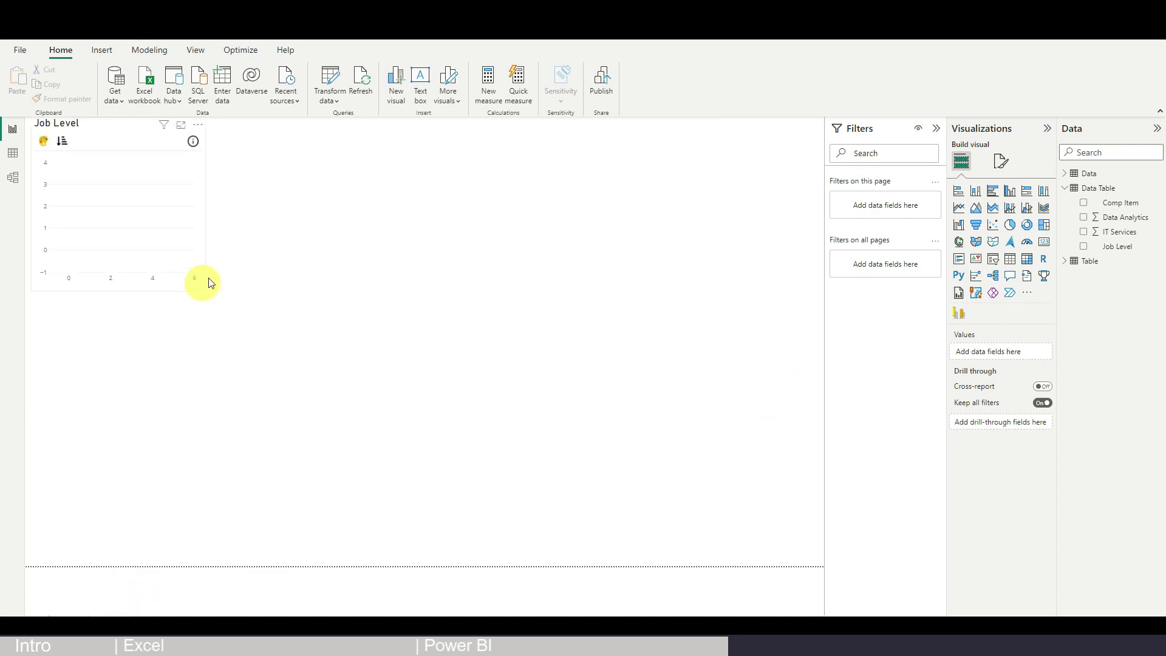
{"action": "left_click", "coordinate": [198, 285]}
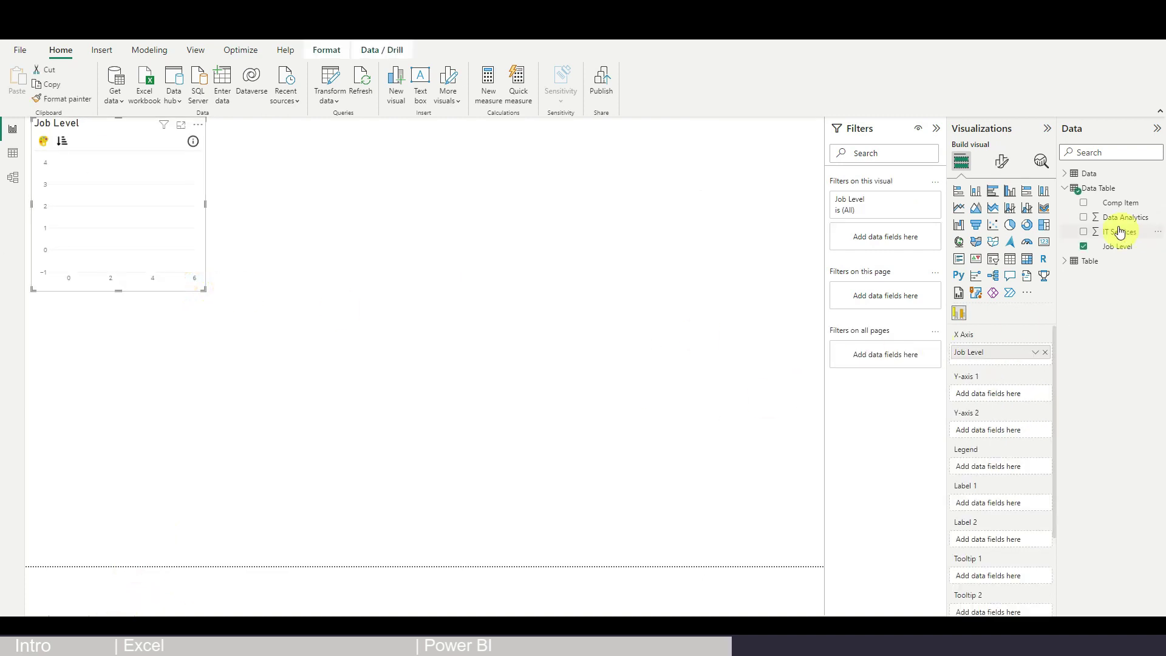
- Assign IT Services to Y-axis 1 and Label 1, Data Analytics to Y-axis 2 and Label 2, and enlarge the chart across the canvas
{"action": "left_click_drag", "start_coordinate": [1112, 236], "coordinate": [1002, 394]}
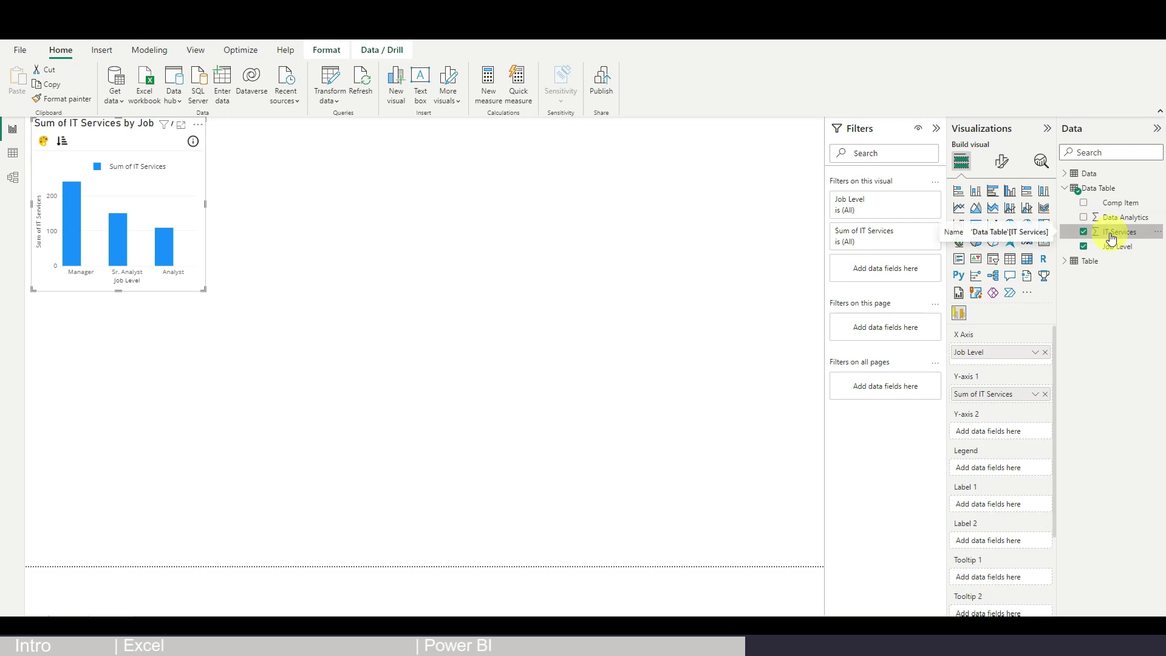
{"action": "left_click_drag", "start_coordinate": [1111, 235], "coordinate": [1001, 508]}
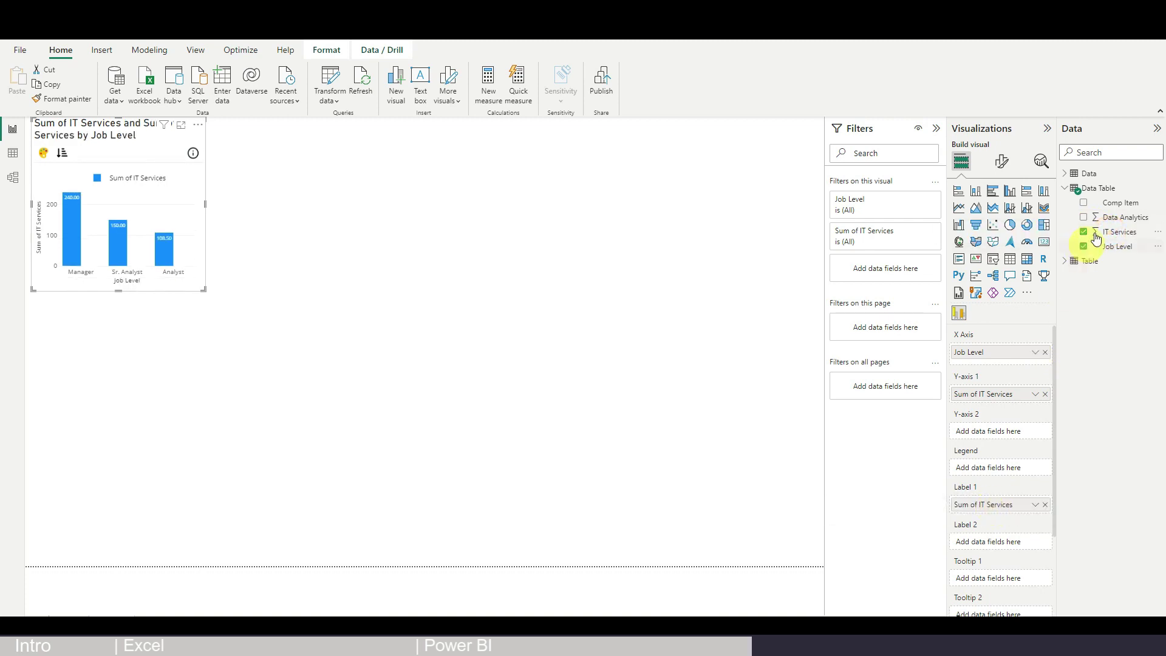
{"action": "left_click_drag", "start_coordinate": [1104, 222], "coordinate": [1003, 543]}
{"action": "left_click_drag", "start_coordinate": [204, 290], "coordinate": [667, 514]}
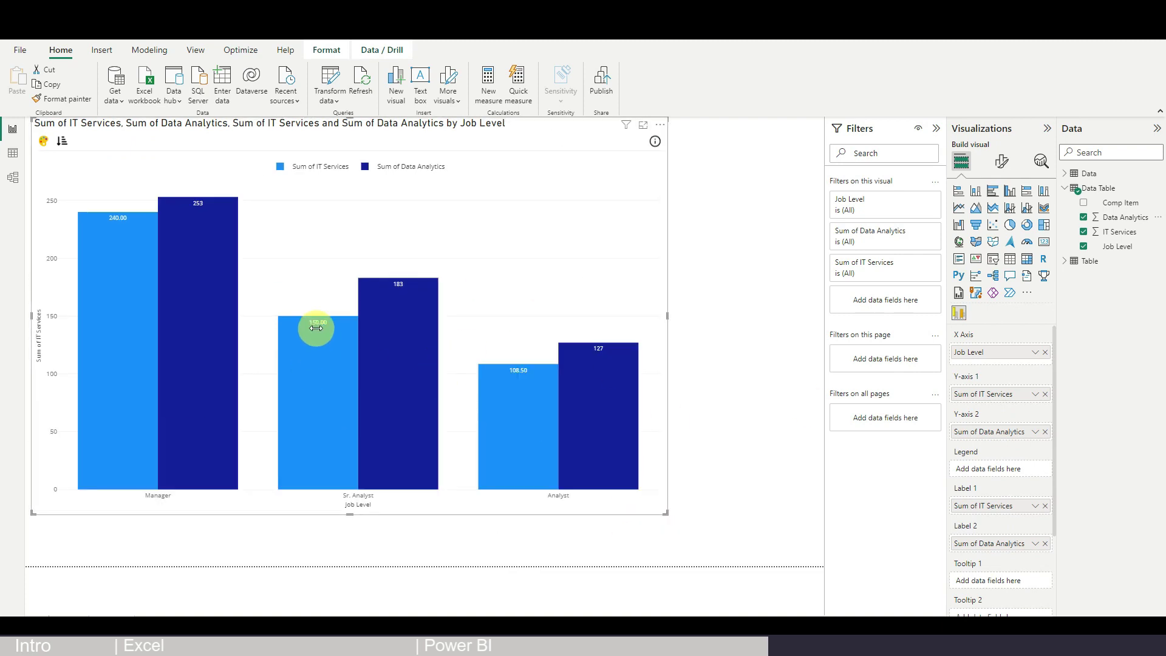
- Add Comp Item as the chart's legend and open the visual's formatting options
{"action": "mouse_move", "coordinate": [325, 476]}
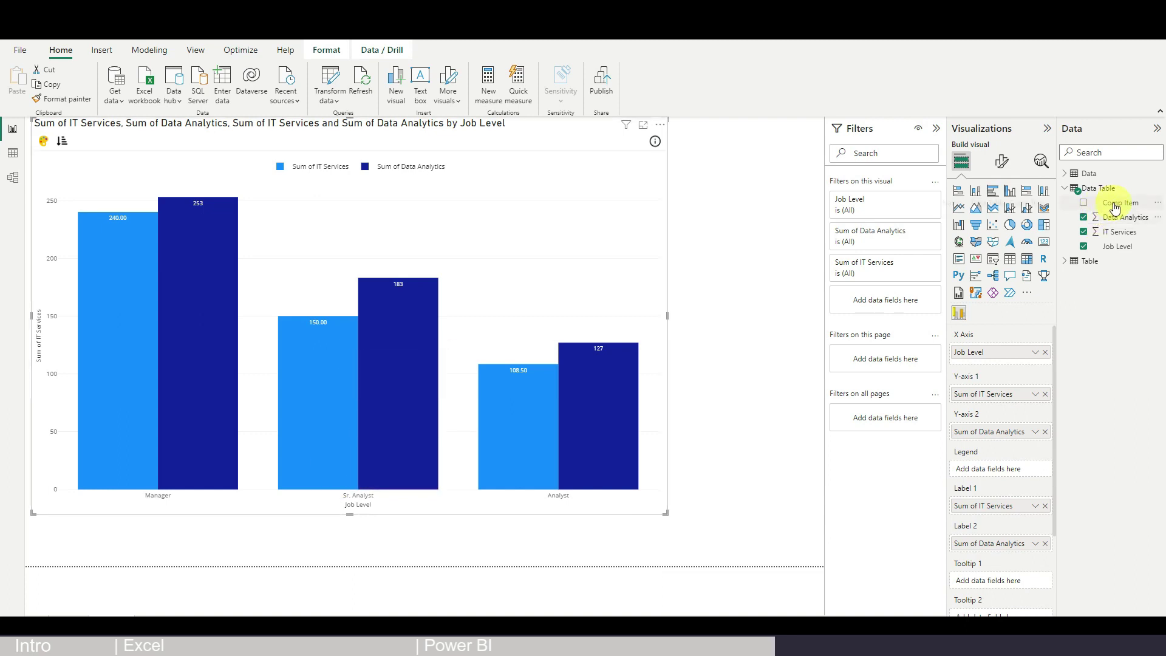
{"action": "left_click_drag", "start_coordinate": [1115, 208], "coordinate": [995, 469]}
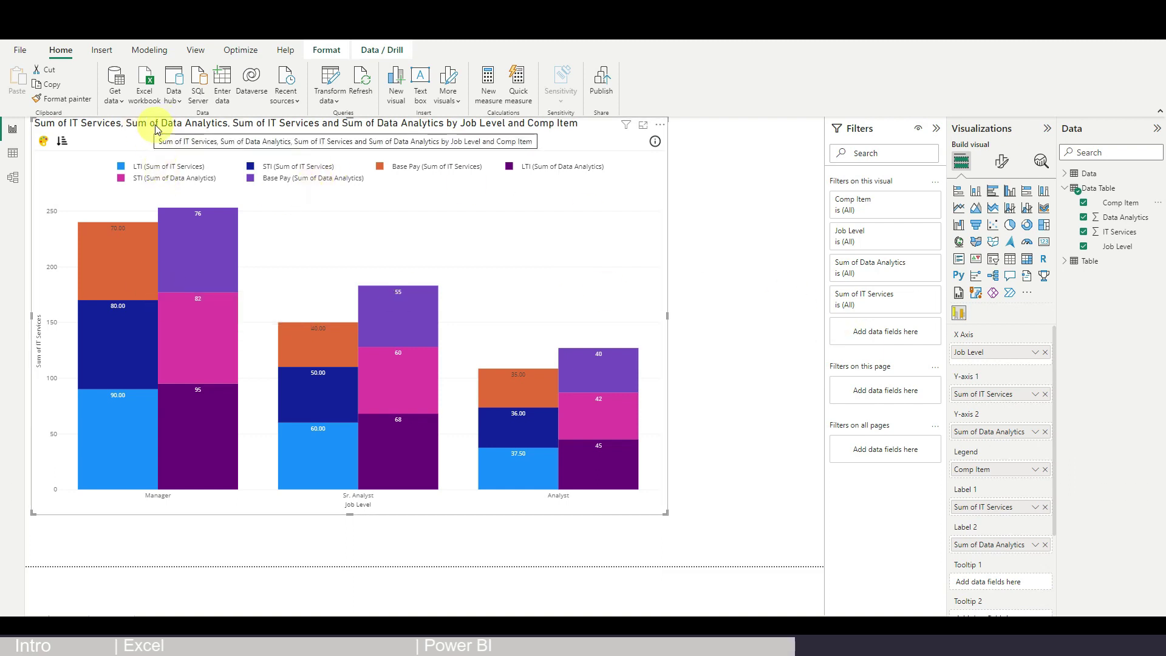
{"action": "left_click", "coordinate": [1001, 162]}
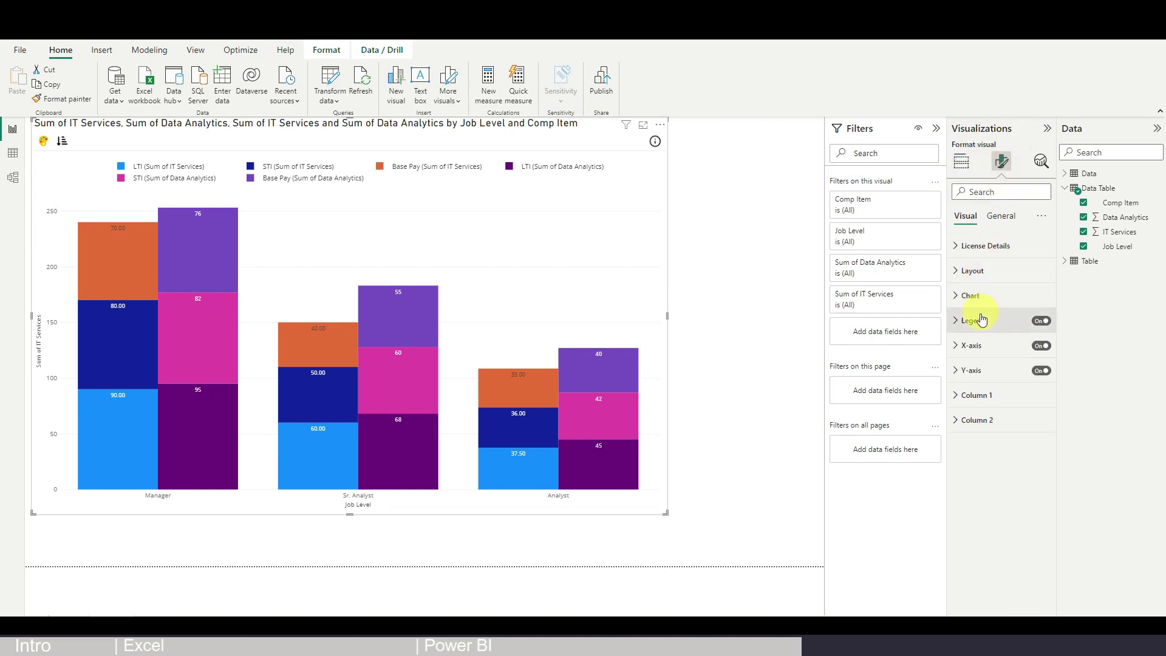
- Trim the leading words from the chart's title text and turn the title off
{"action": "left_click", "coordinate": [1001, 216]}
{"action": "left_click", "coordinate": [972, 271]}
{"action": "left_click", "coordinate": [962, 331]}
{"action": "key", "text": "Delete"}
{"action": "key", "text": "Delete"}
{"action": "key", "text": "Delete"}
{"action": "key", "text": "Delete"}
{"action": "key", "text": "Delete"}
{"action": "key", "text": "Delete"}
{"action": "key", "text": "Delete"}
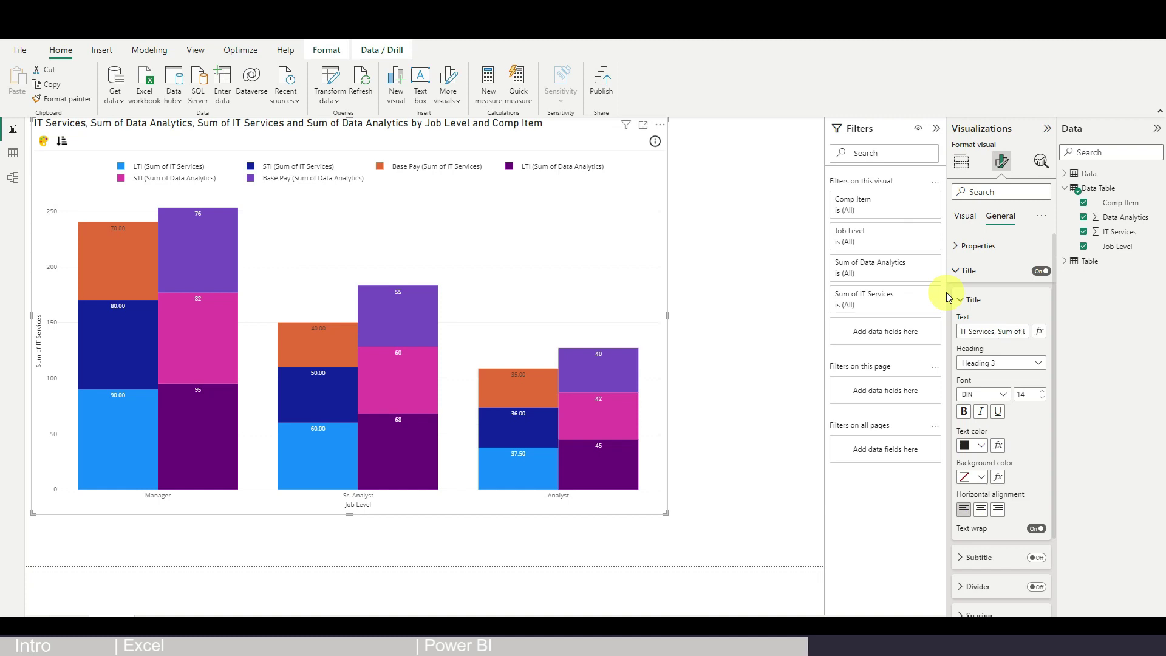
{"action": "left_click", "coordinate": [965, 299]}
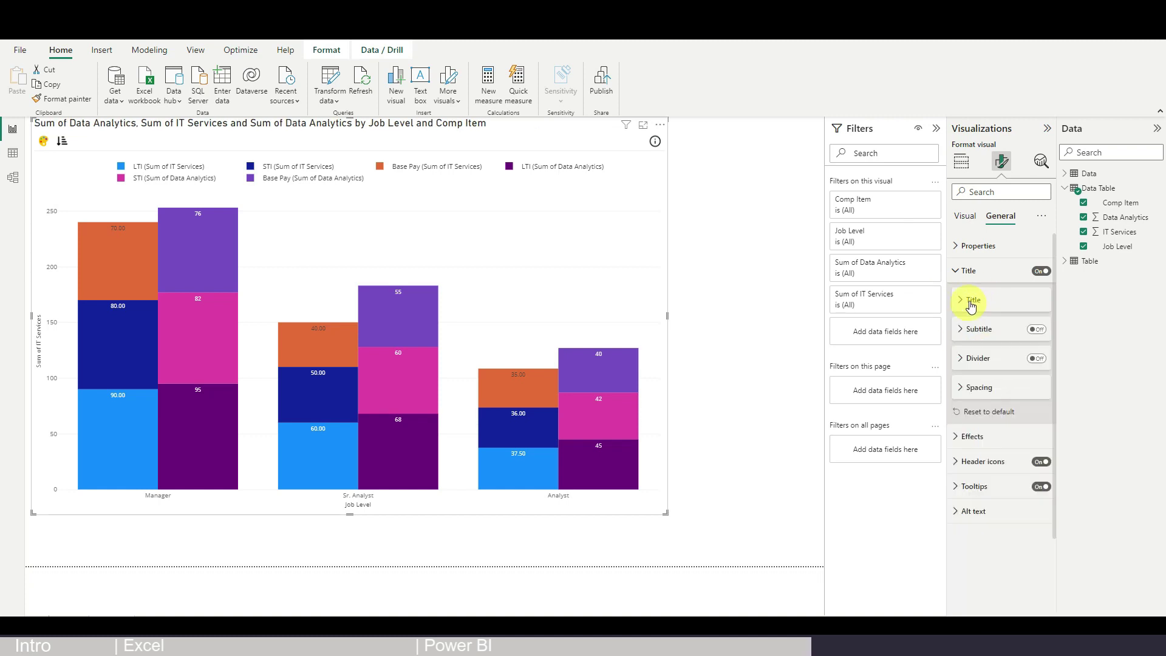
{"action": "left_click", "coordinate": [1040, 271]}
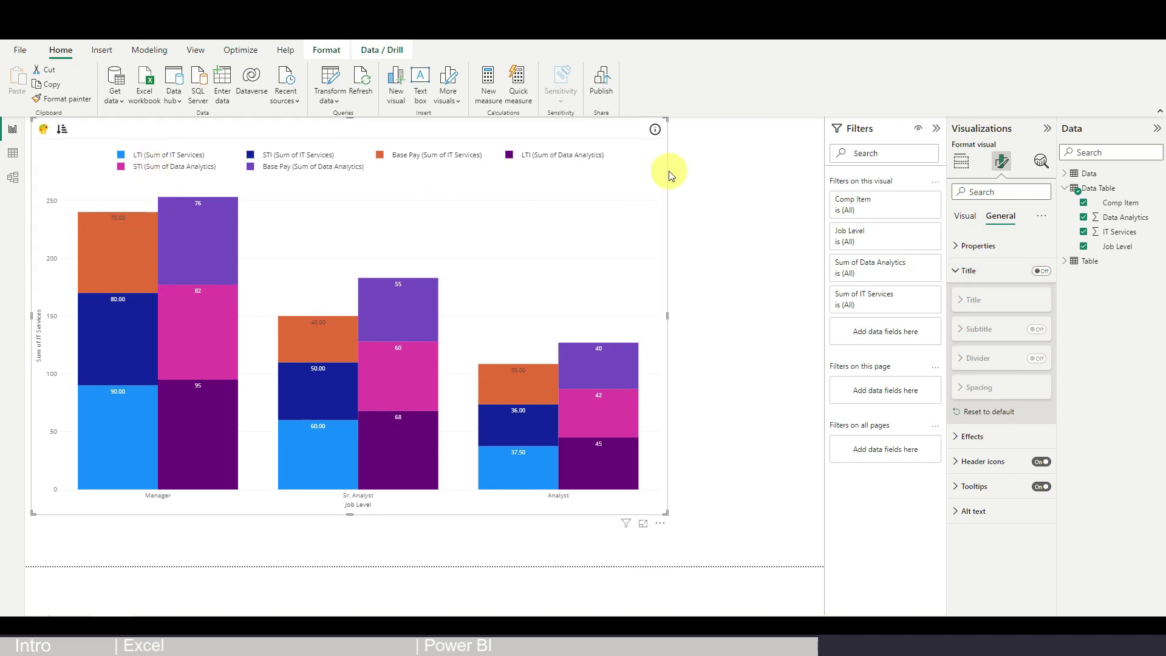
- Rename the Y-axis 1 field for this visual as IT Services
{"action": "left_click", "coordinate": [962, 161]}
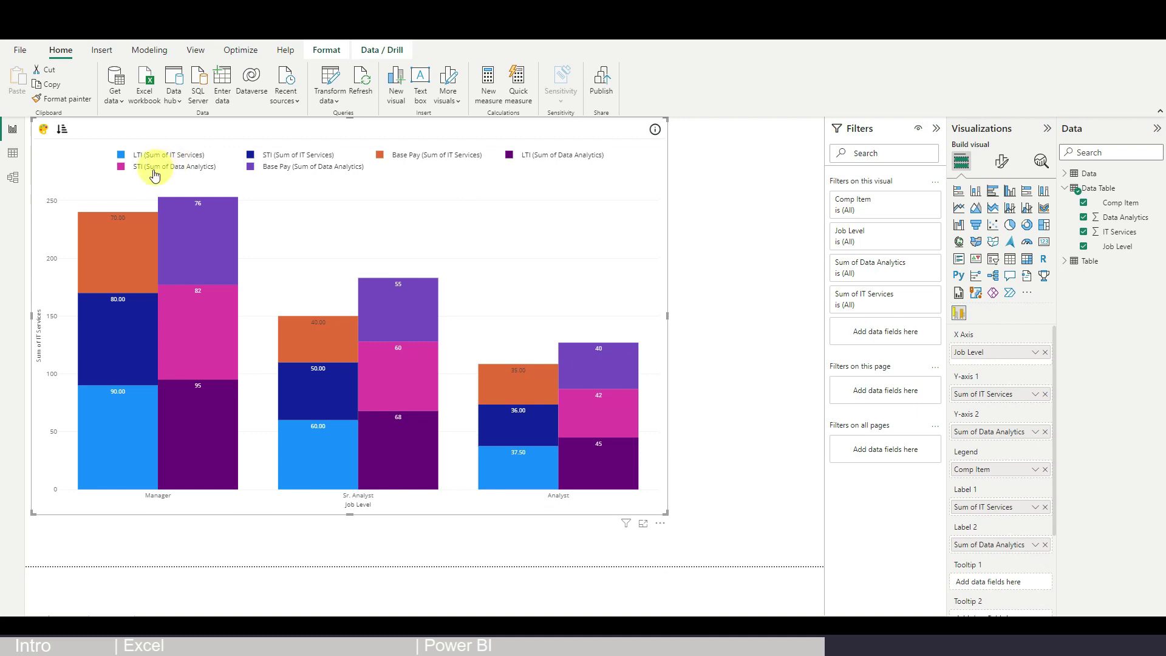
{"action": "mouse_move", "coordinate": [966, 394]}
{"action": "left_mouse_down"}
{"action": "mouse_move", "coordinate": [886, 393]}
{"action": "mouse_move", "coordinate": [961, 389]}
{"action": "left_mouse_up"}
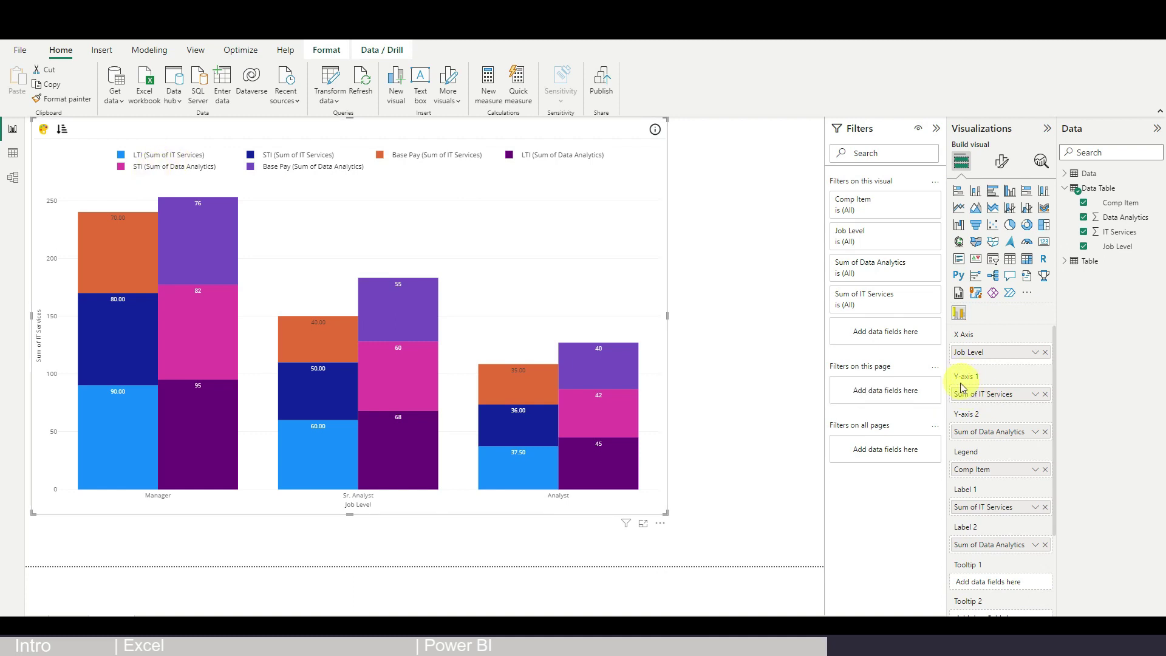
{"action": "left_click", "coordinate": [1035, 395]}
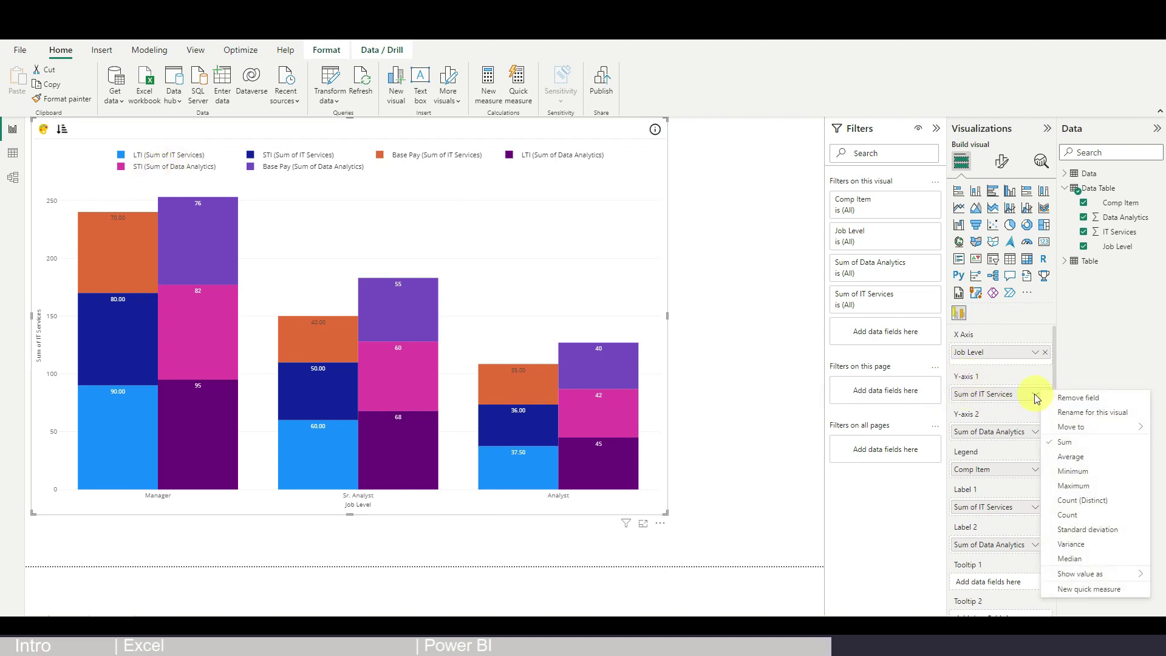
{"action": "left_click", "coordinate": [1046, 413]}
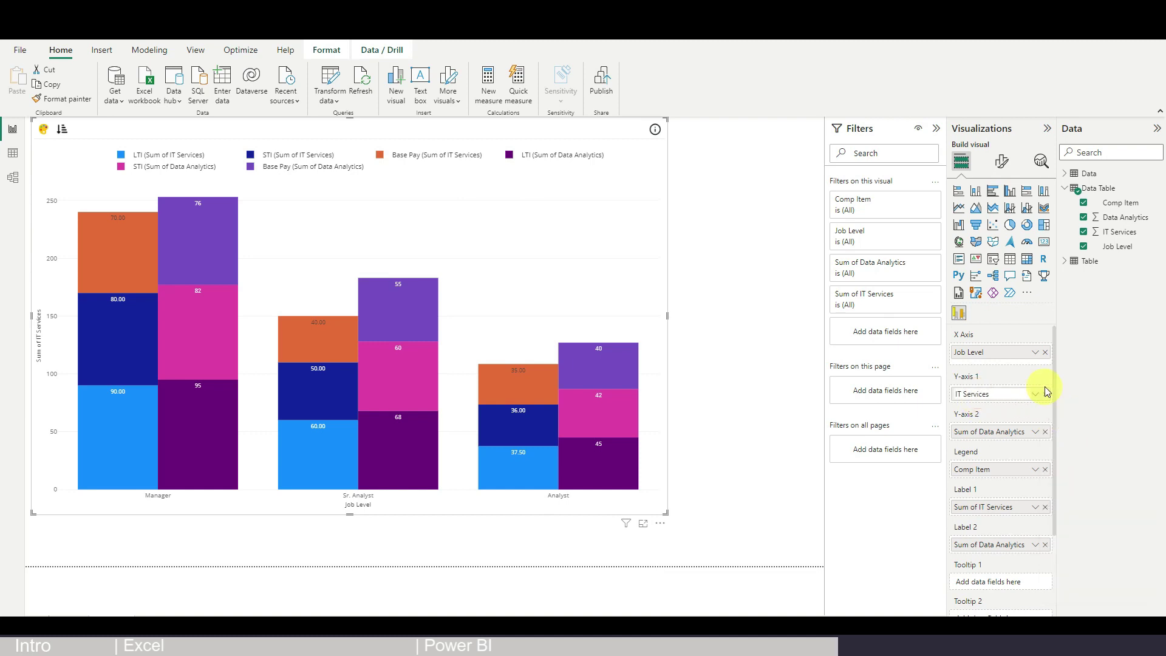
{"action": "key", "text": "Return"}
- Rename the Y-axis 2 field for this visual as Data Analytics
{"action": "left_click", "coordinate": [1035, 432]}
{"action": "left_click", "coordinate": [1053, 450]}
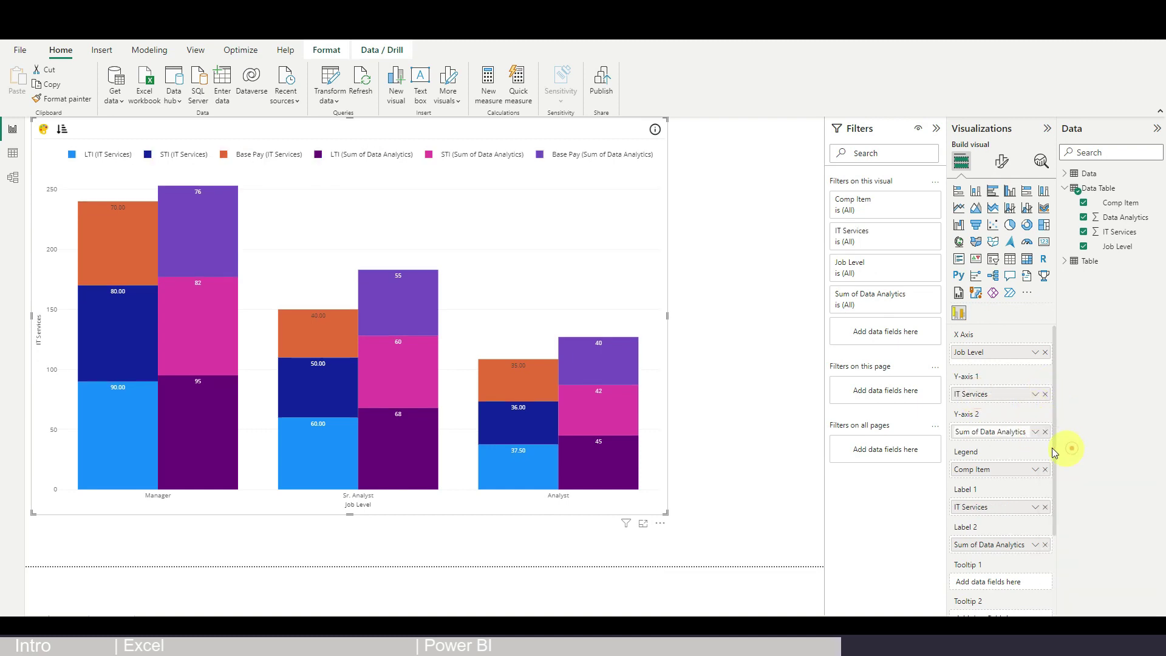
{"action": "left_click", "coordinate": [994, 435]}
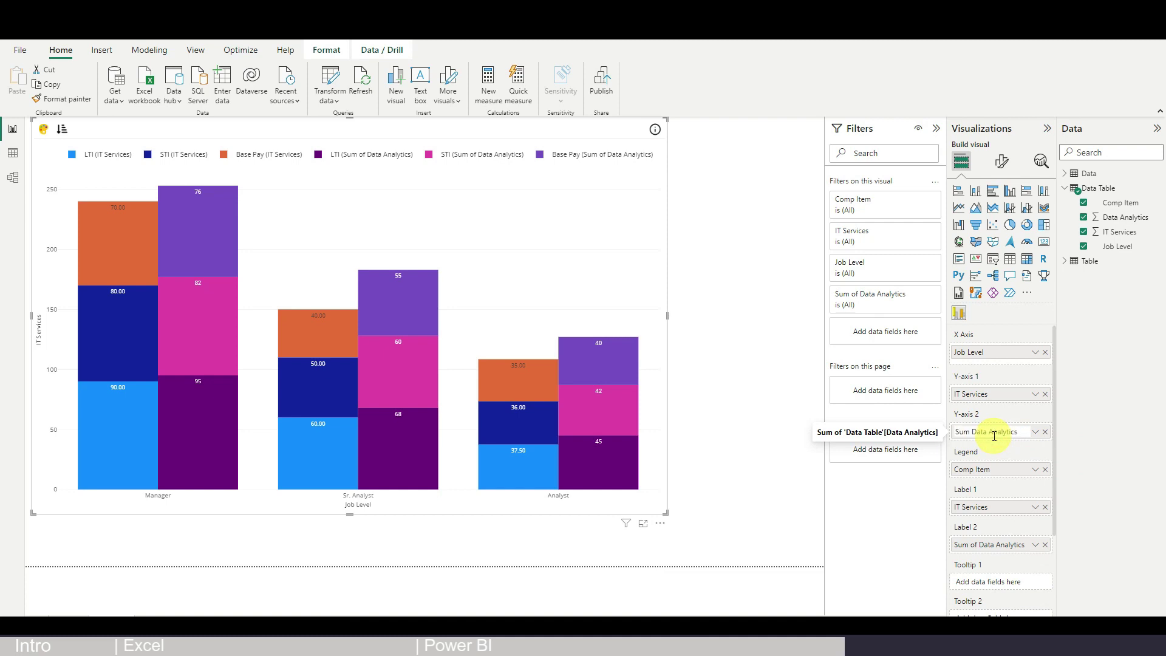
{"action": "key", "text": "BackSpace"}
{"action": "key", "text": "BackSpace"}
{"action": "key", "text": "BackSpace"}
{"action": "key", "text": "BackSpace"}
{"action": "key", "text": "Return"}
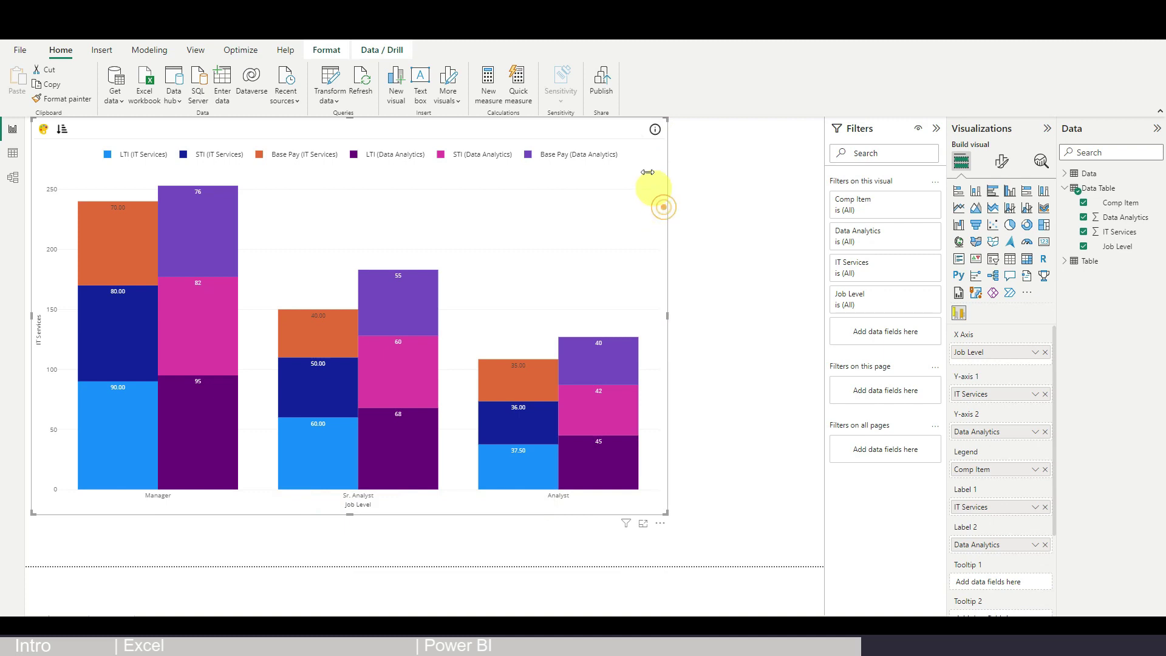
- Sort the chart in ascending order and enlarge it slightly on the canvas
{"action": "left_click", "coordinate": [661, 524]}
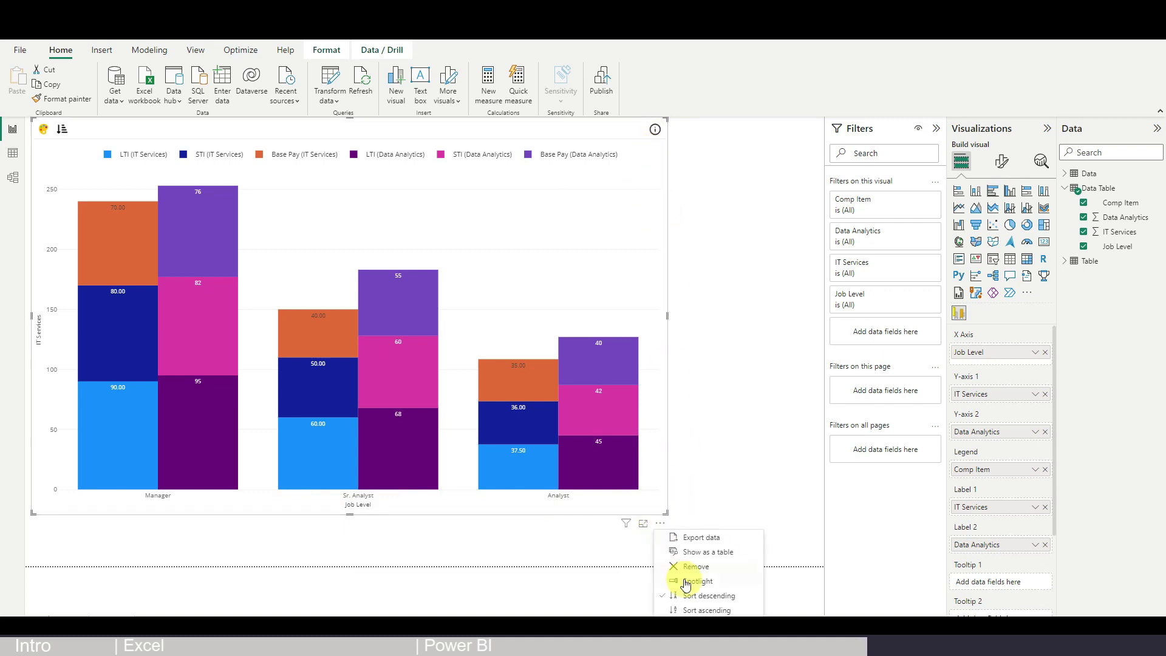
{"action": "left_click", "coordinate": [707, 612]}
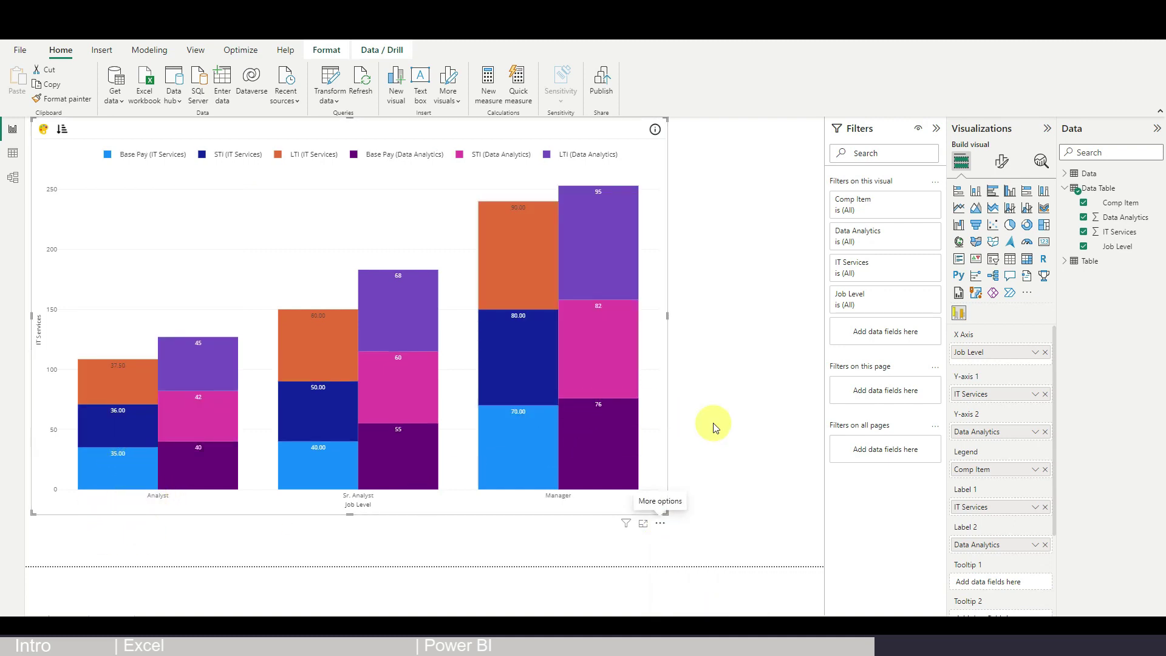
{"action": "left_click", "coordinate": [620, 316]}
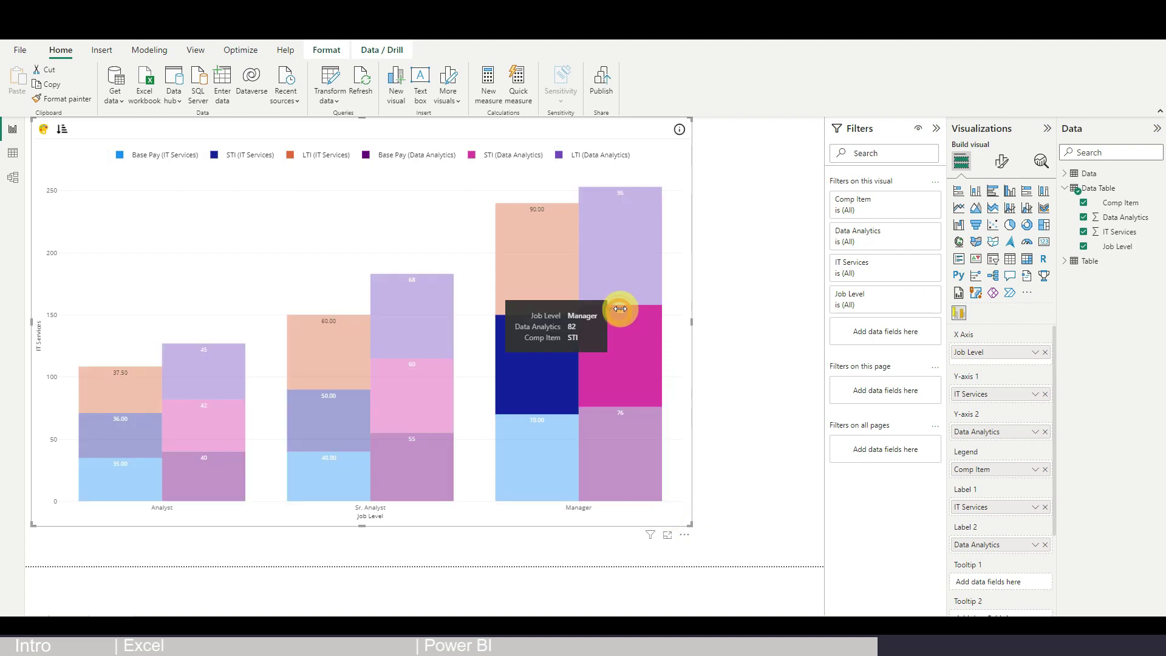
- Look through the formatting options for Column 1, and deselect the chart to inspect its columns
{"action": "left_click", "coordinate": [1010, 167]}
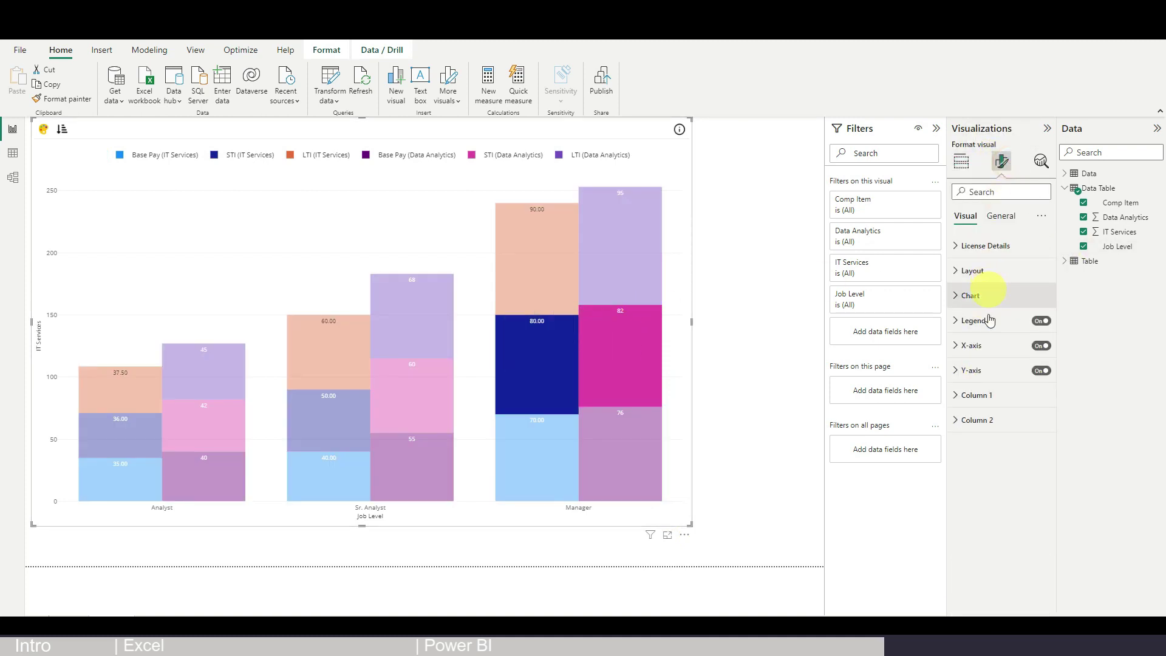
{"action": "left_click", "coordinate": [979, 396]}
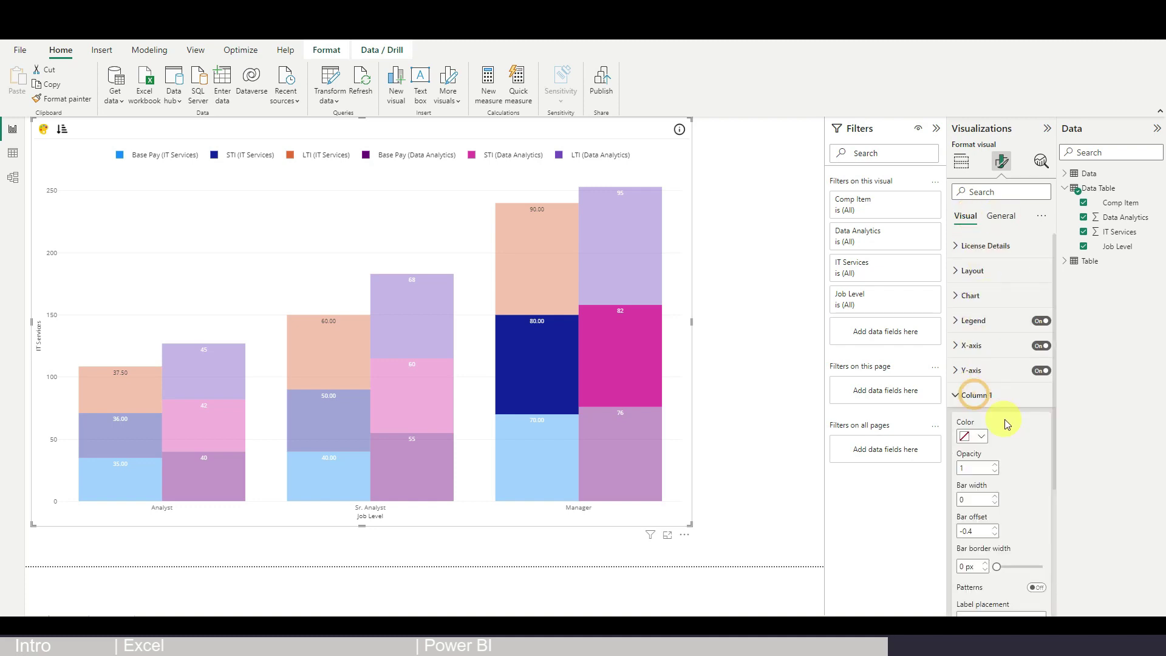
{"action": "scroll", "coordinate": [1020, 425], "scroll_direction": "down", "scroll_amount": 5}
{"action": "left_click", "coordinate": [180, 240]}
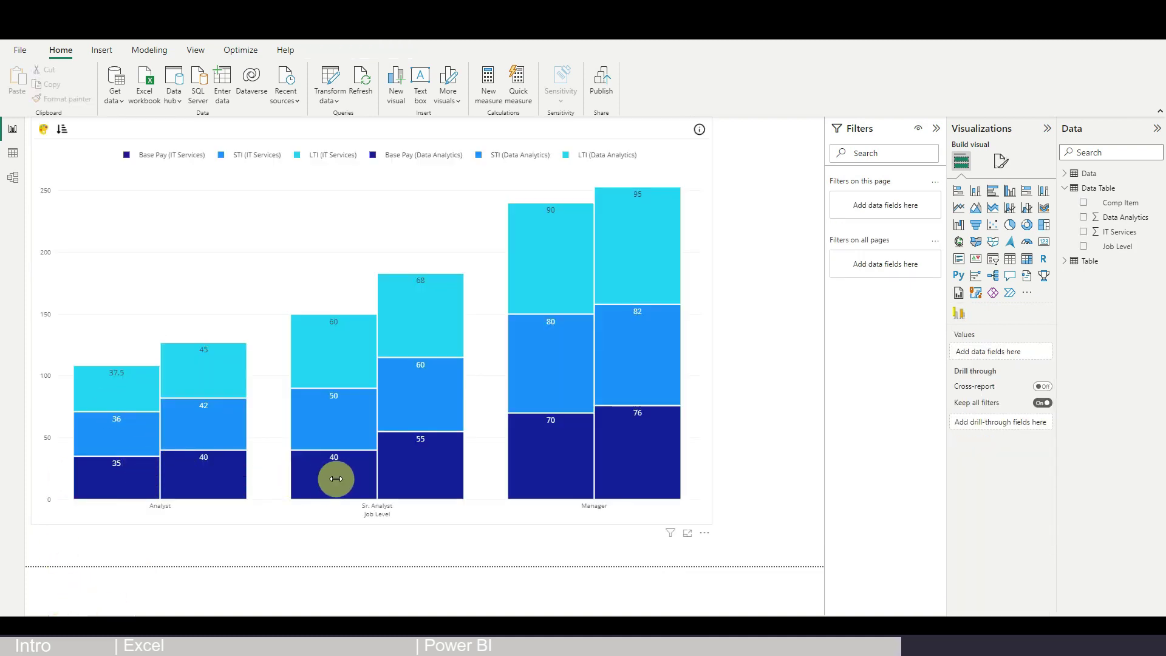
{"action": "mouse_move", "coordinate": [332, 340]}
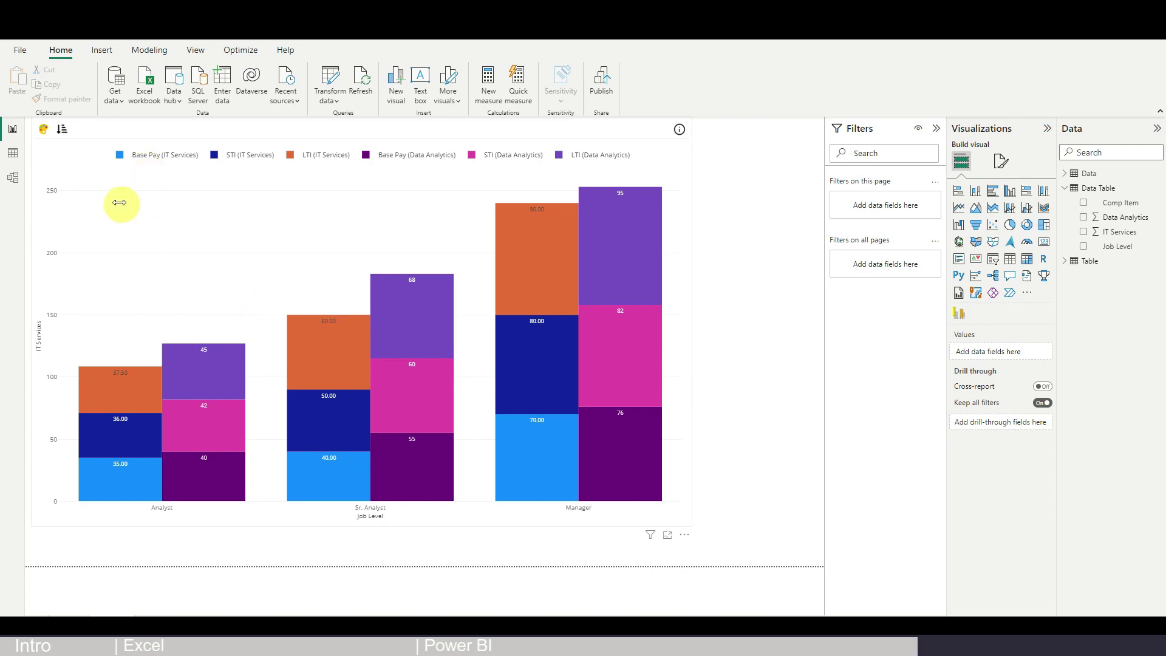
- Open the chart's conditional colors for series Column 1 and add the field value Base Pay in dark blue
{"action": "left_click", "coordinate": [44, 129]}
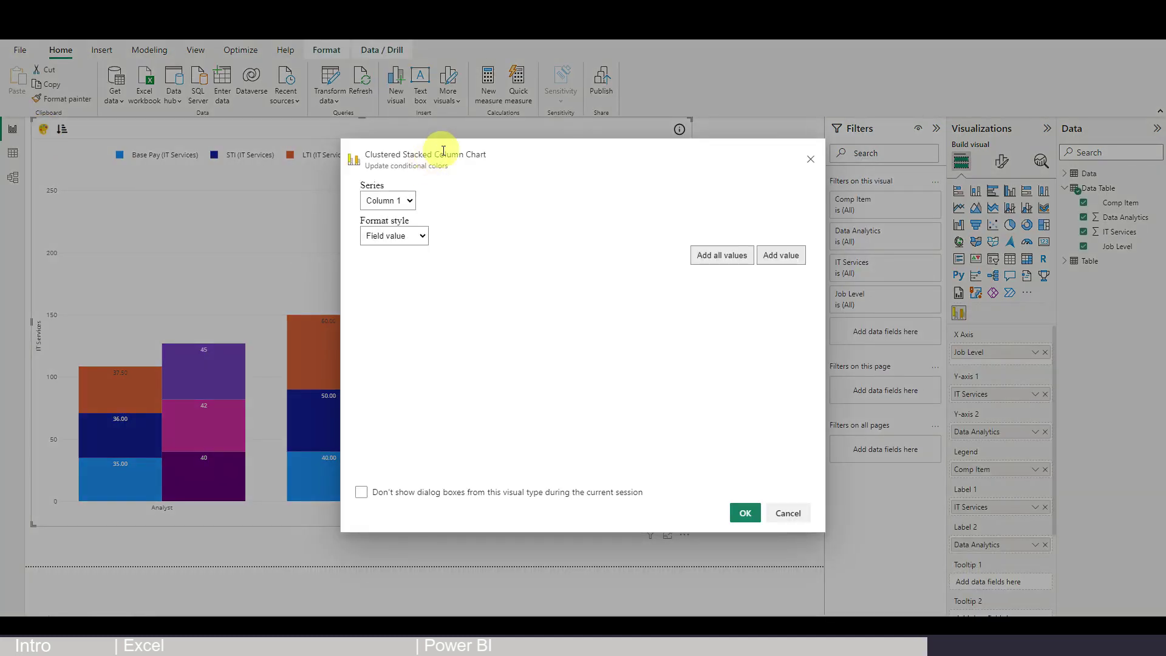
{"action": "left_click", "coordinate": [407, 203]}
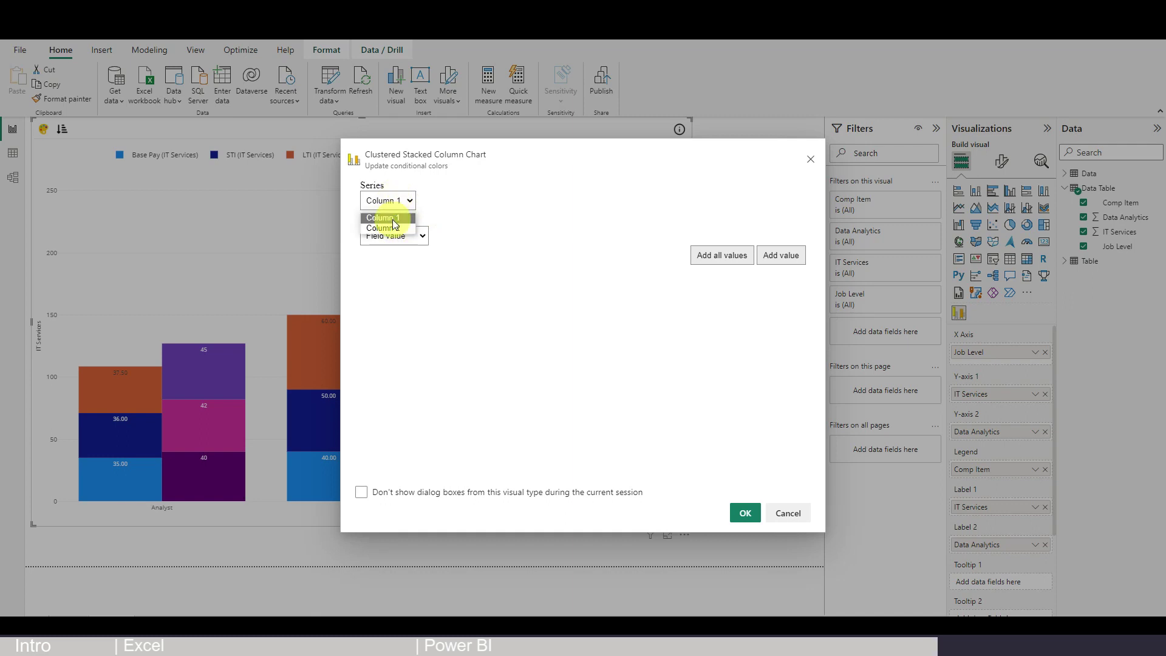
{"action": "left_click", "coordinate": [393, 218]}
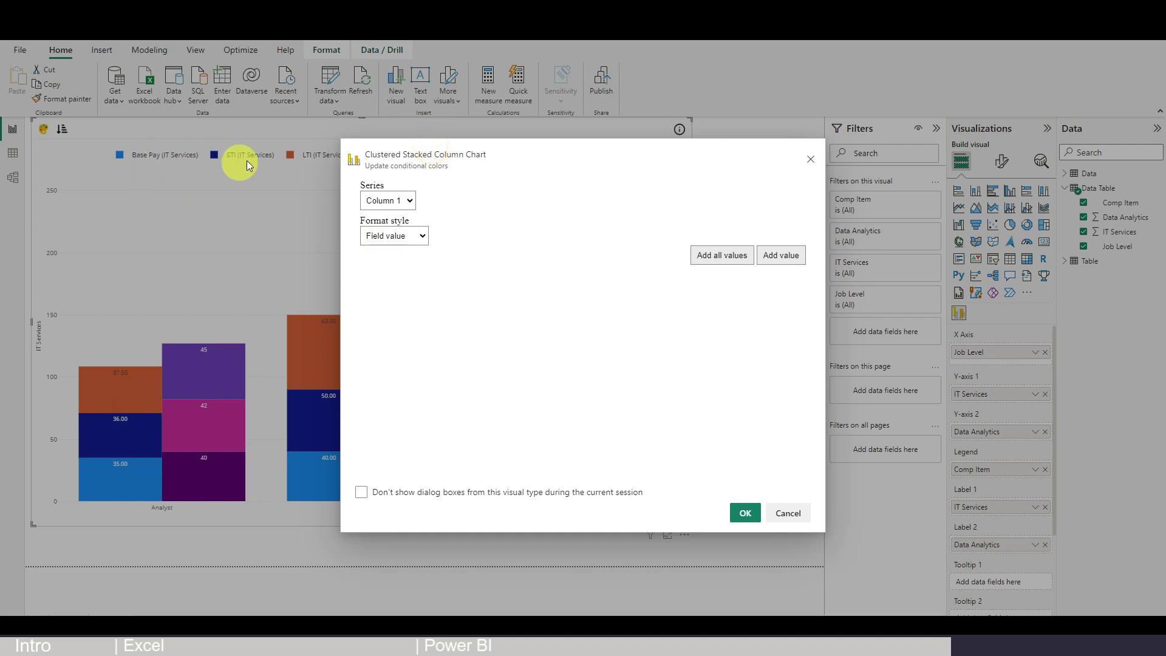
{"action": "left_click", "coordinate": [779, 258]}
{"action": "left_click", "coordinate": [434, 279]}
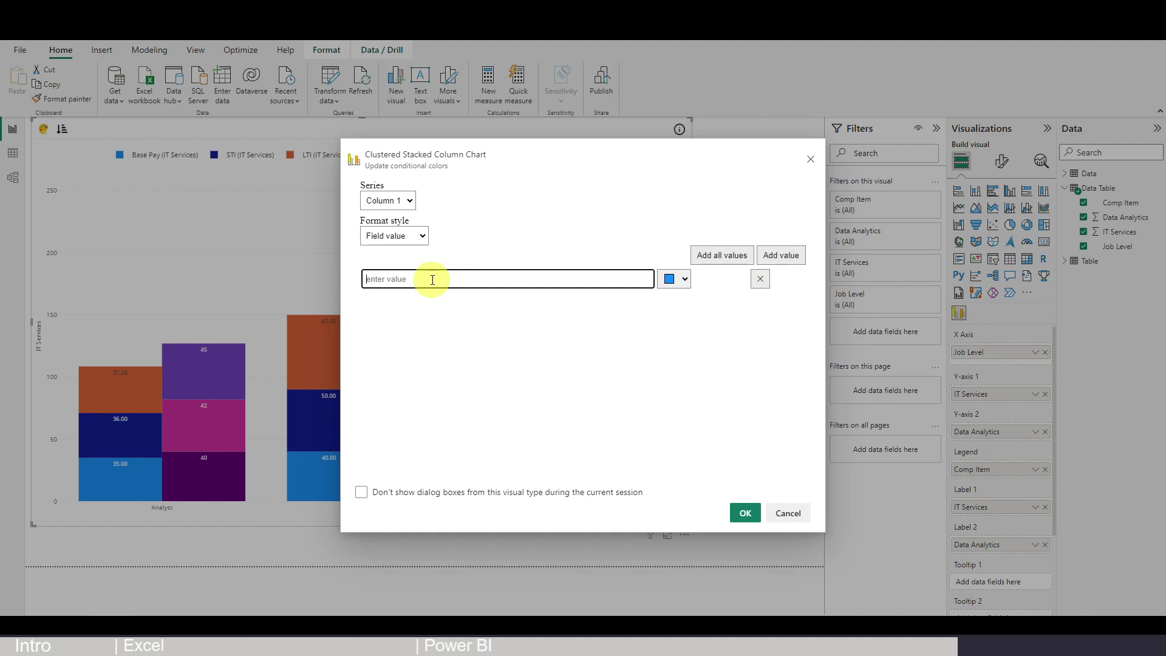
{"action": "type", "text": "Base Pay"}
{"action": "left_click", "coordinate": [674, 279]}
{"action": "left_click", "coordinate": [693, 304]}
- Add the field values STI in blue and LTI in cyan for Column 1 and apply the conditional colors
{"action": "left_click", "coordinate": [480, 299]}
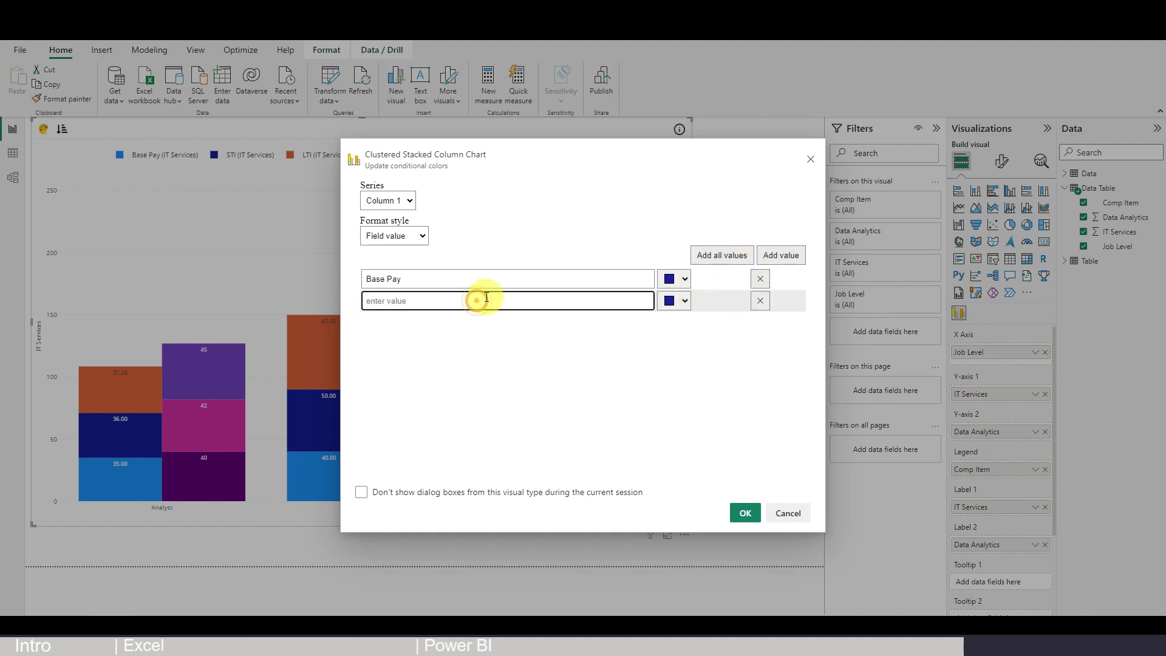
{"action": "left_click", "coordinate": [677, 302]}
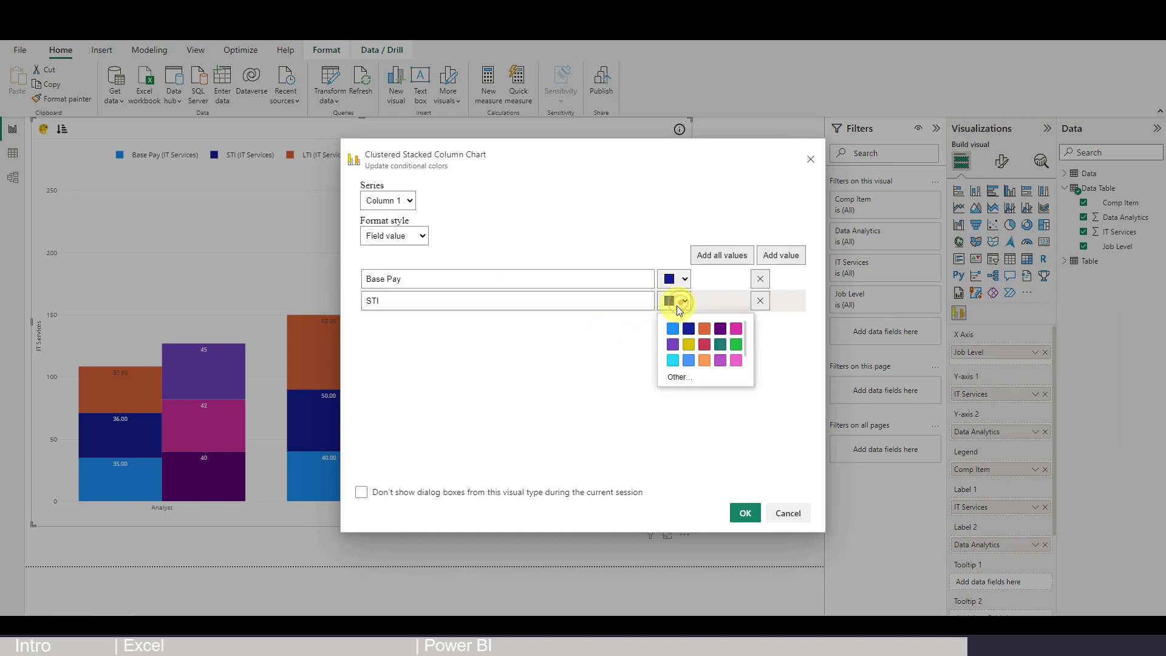
{"action": "left_click", "coordinate": [672, 331]}
{"action": "left_click", "coordinate": [772, 256]}
{"action": "left_click", "coordinate": [478, 328]}
{"action": "type", "text": "LTI"}
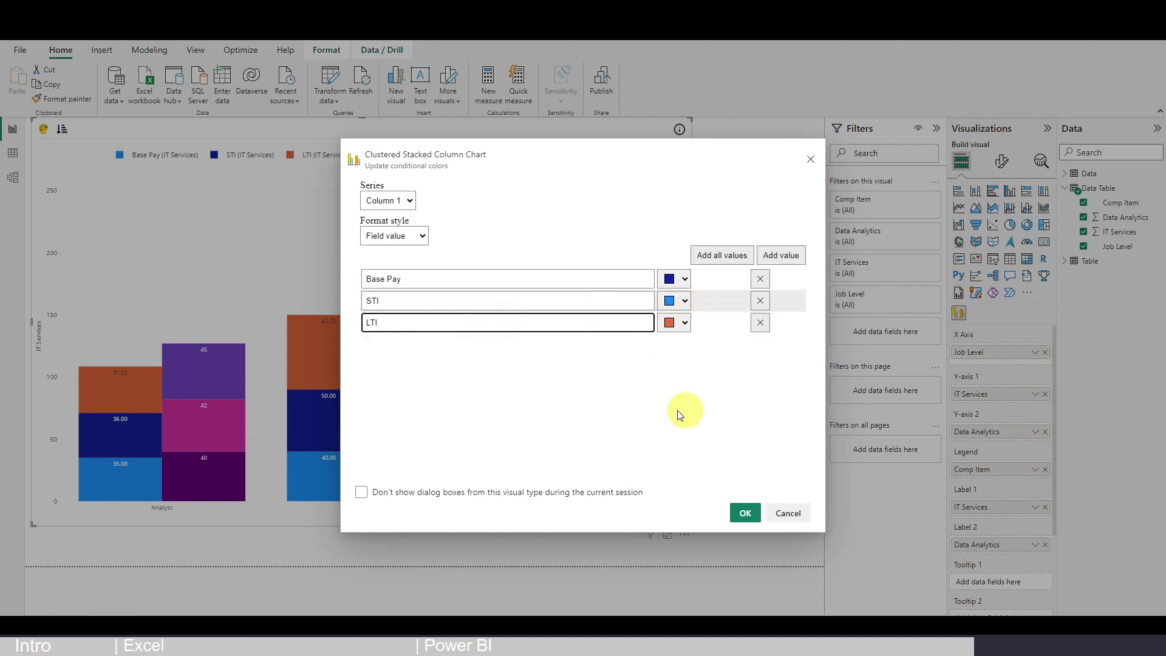
{"action": "left_click", "coordinate": [676, 322]}
{"action": "left_click", "coordinate": [673, 380]}
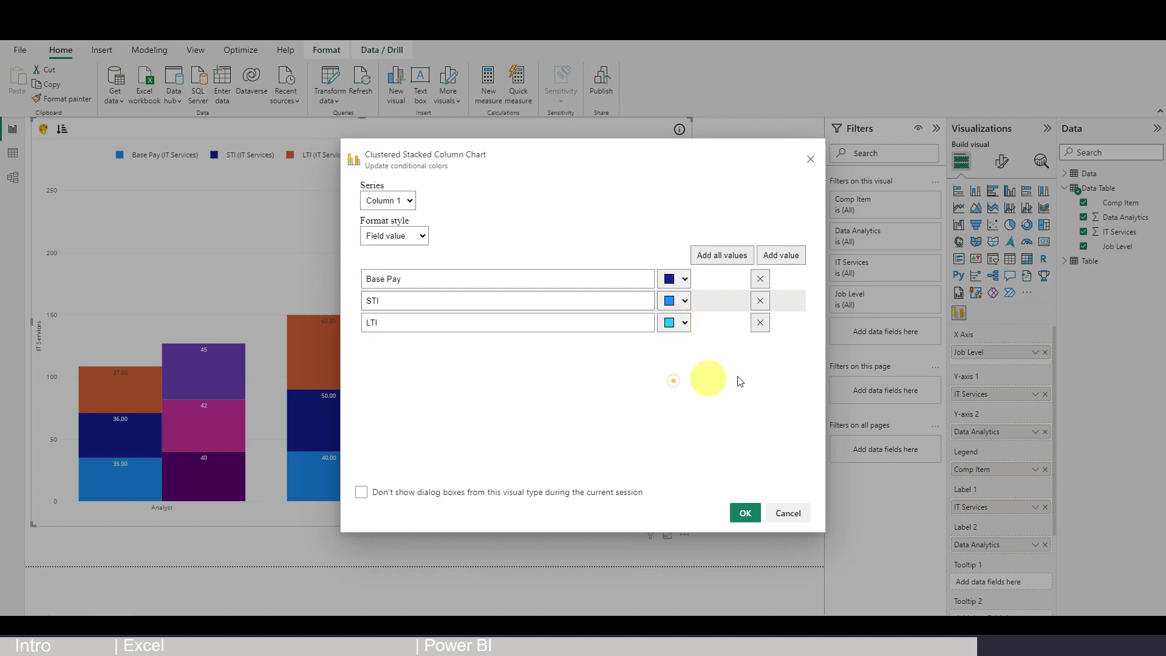
{"action": "left_click", "coordinate": [745, 513]}
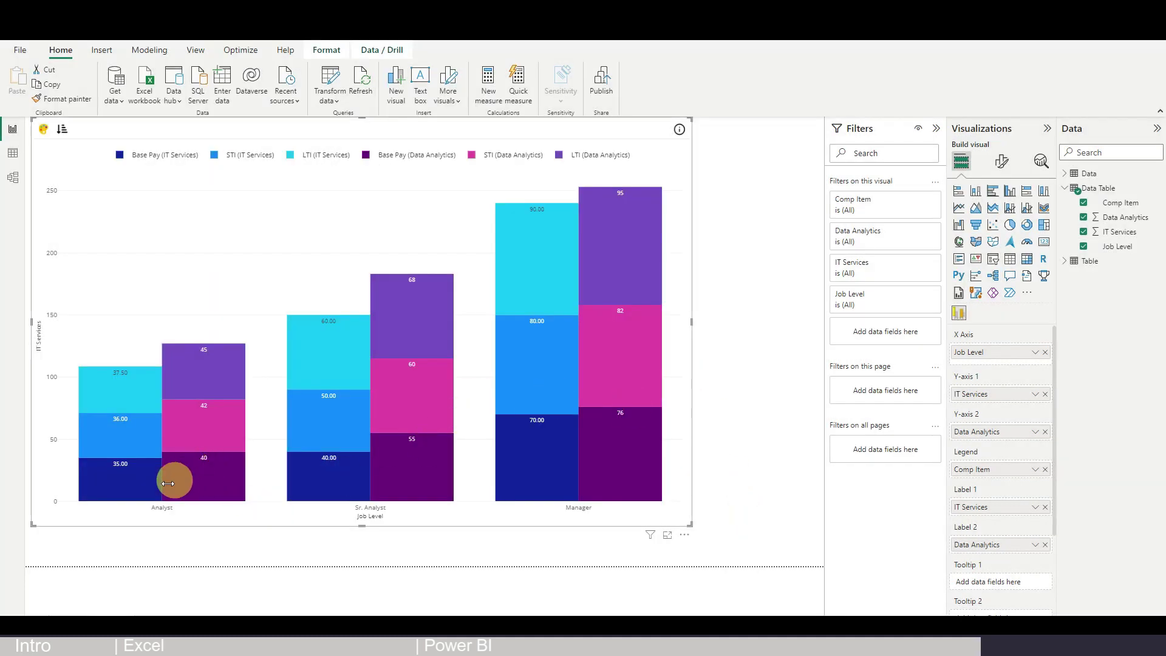
- Set conditional colors for series Column 2, with Base Pay in dark blue, STI in blue and LTI in cyan
{"action": "mouse_move", "coordinate": [136, 490]}
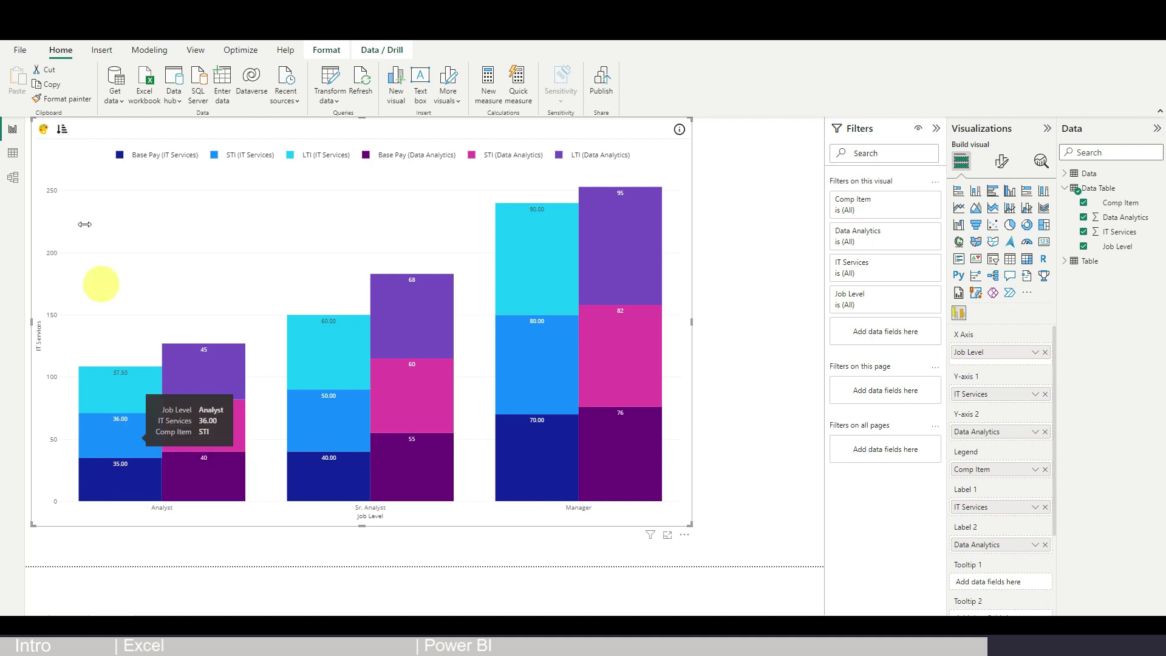
{"action": "left_click", "coordinate": [45, 132]}
{"action": "left_click", "coordinate": [402, 202]}
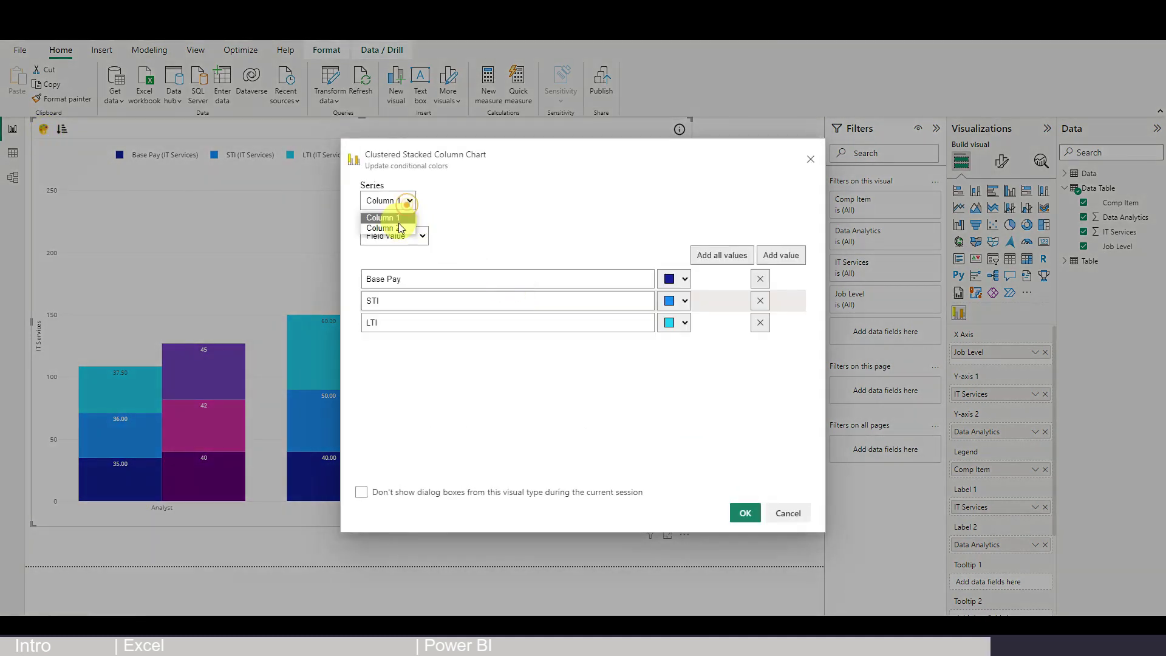
{"action": "left_click", "coordinate": [400, 230]}
{"action": "left_click", "coordinate": [781, 255]}
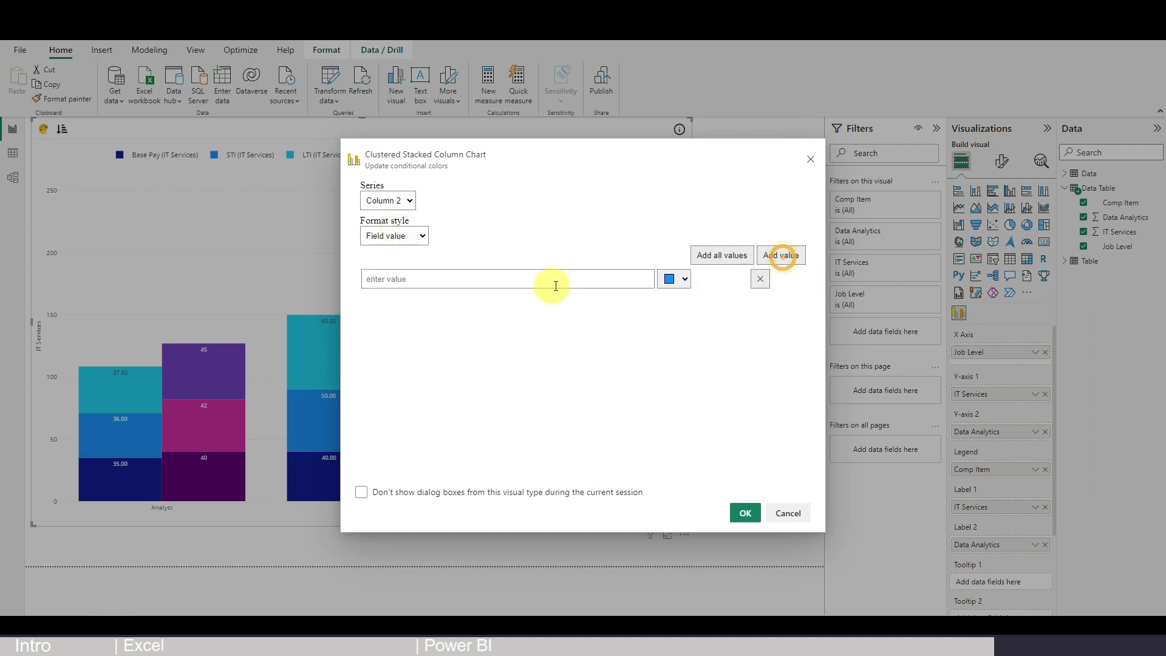
{"action": "left_click", "coordinate": [607, 281]}
{"action": "type", "text": "Bas"}
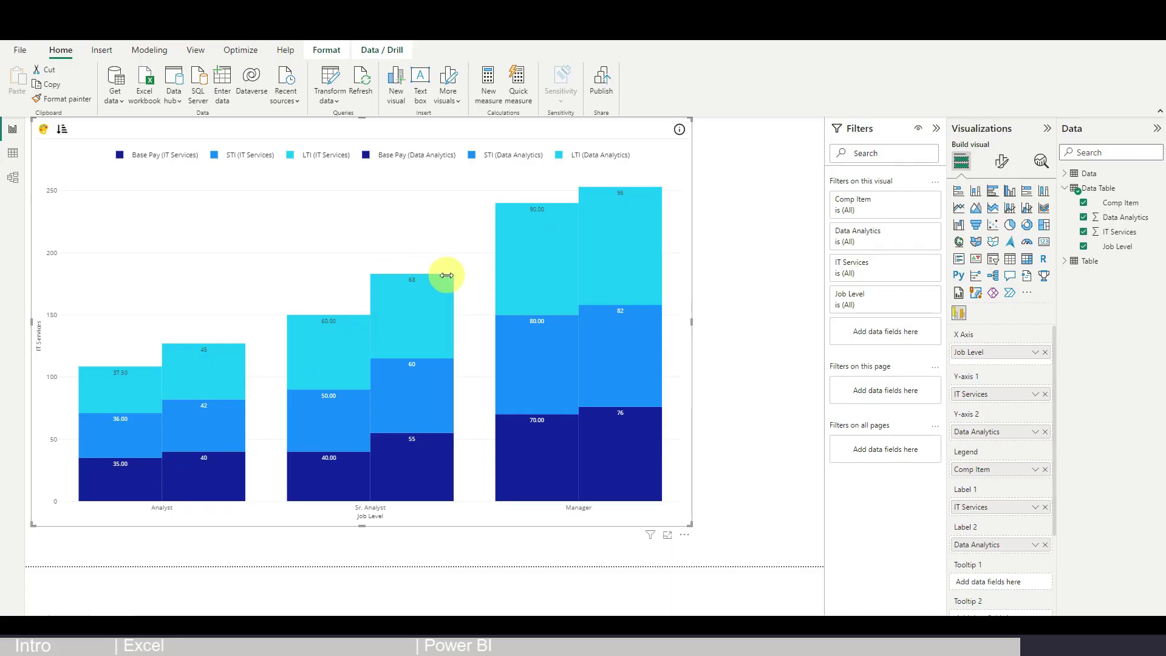
- Set the bar border width of Column 1 to 2 px in the chart's formatting options
{"action": "left_click", "coordinate": [1002, 163]}
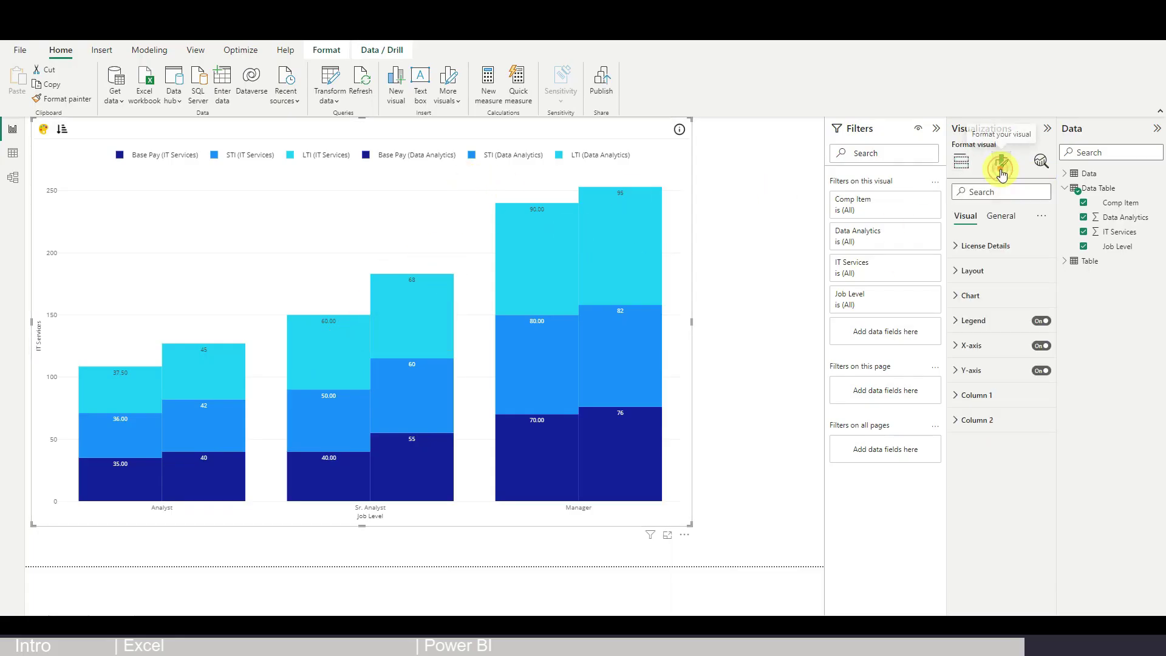
{"action": "left_click", "coordinate": [957, 398]}
{"action": "scroll", "coordinate": [1031, 472], "scroll_direction": "down", "scroll_amount": 5}
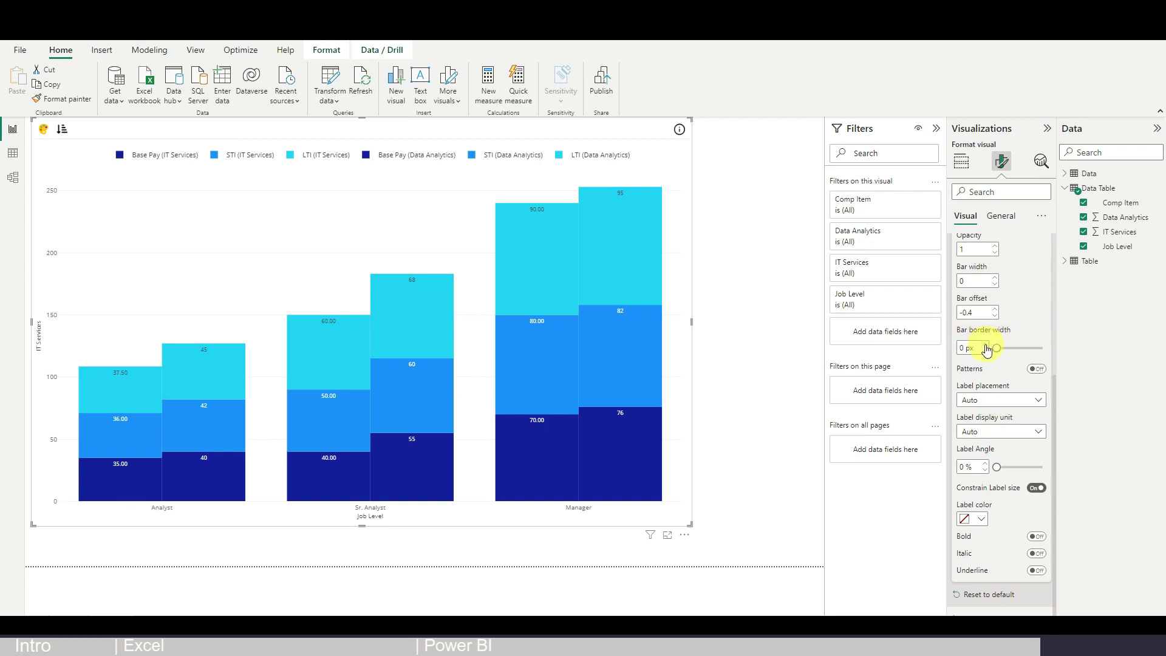
{"action": "left_click", "coordinate": [986, 345]}
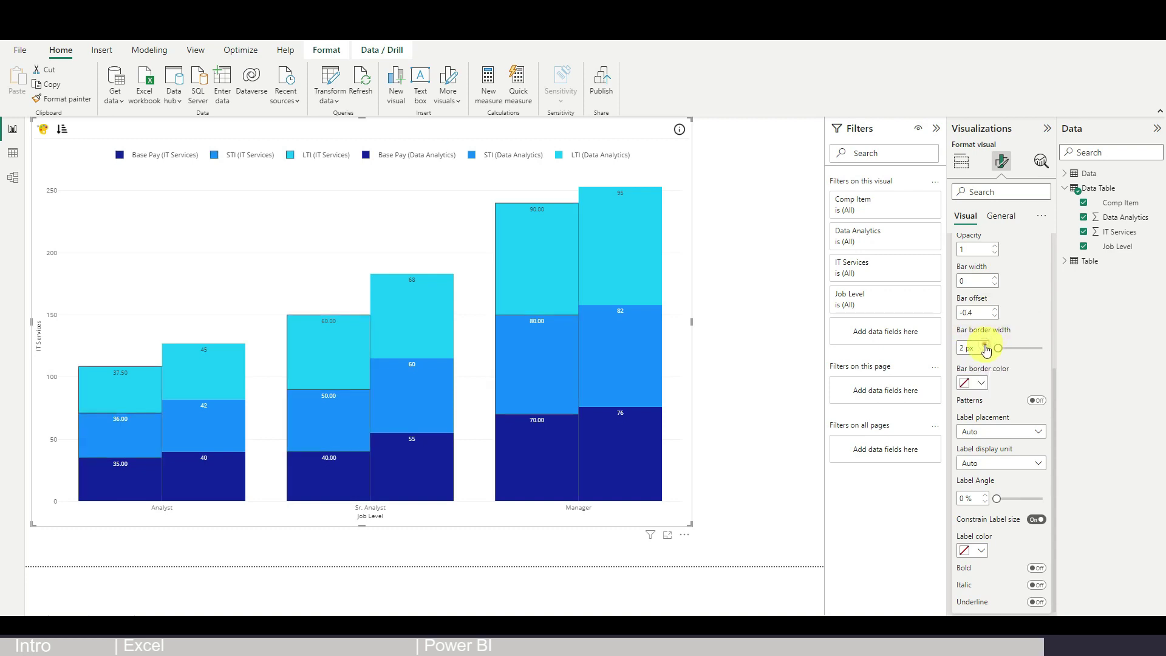
{"action": "left_click", "coordinate": [986, 346]}
{"action": "left_click", "coordinate": [986, 346]}
{"action": "left_click", "coordinate": [985, 351]}
{"action": "left_click", "coordinate": [985, 352]}
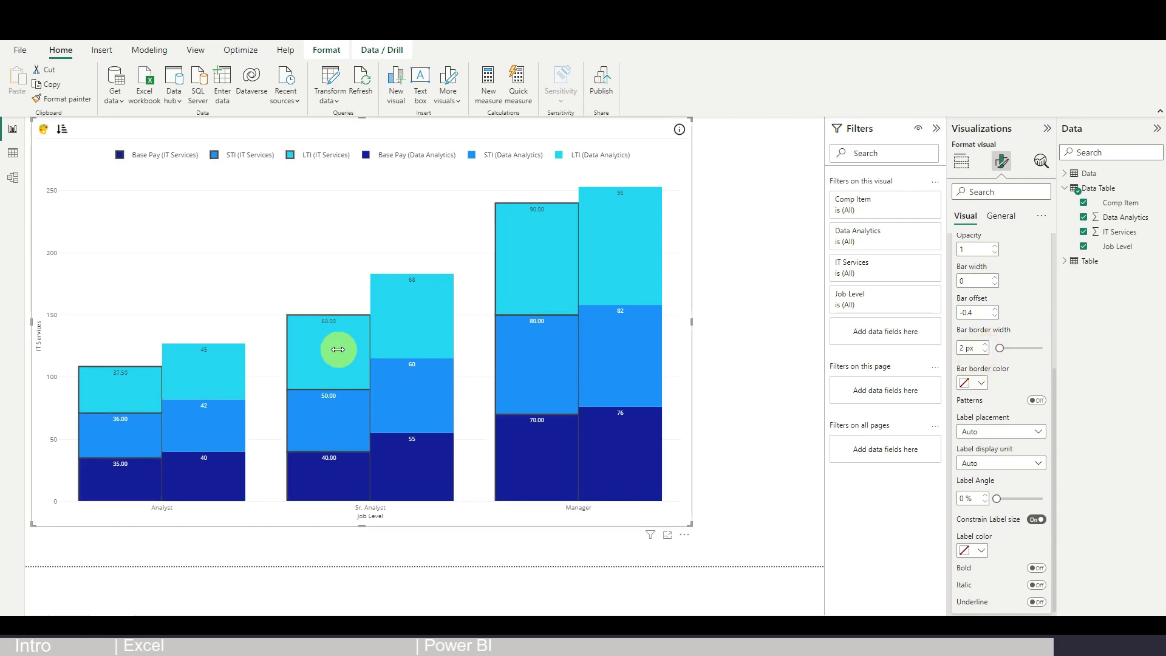
- Change the bar border color of Column 1 to white
{"action": "left_click", "coordinate": [984, 382]}
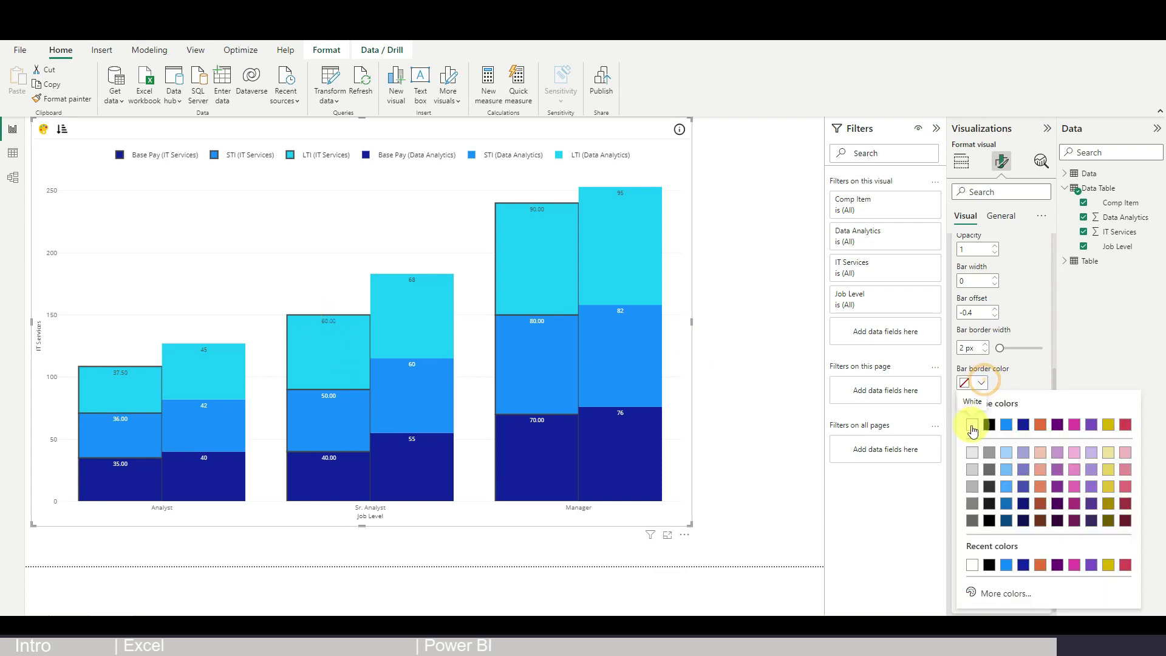
{"action": "left_click", "coordinate": [972, 425]}
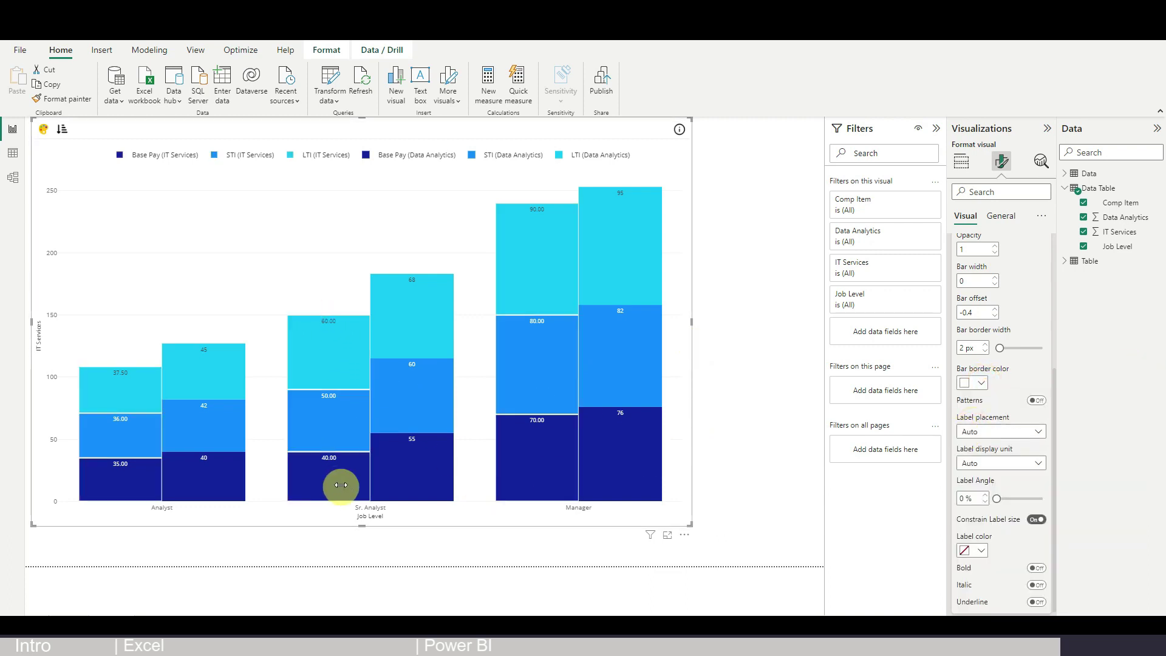
{"action": "mouse_move", "coordinate": [353, 453]}
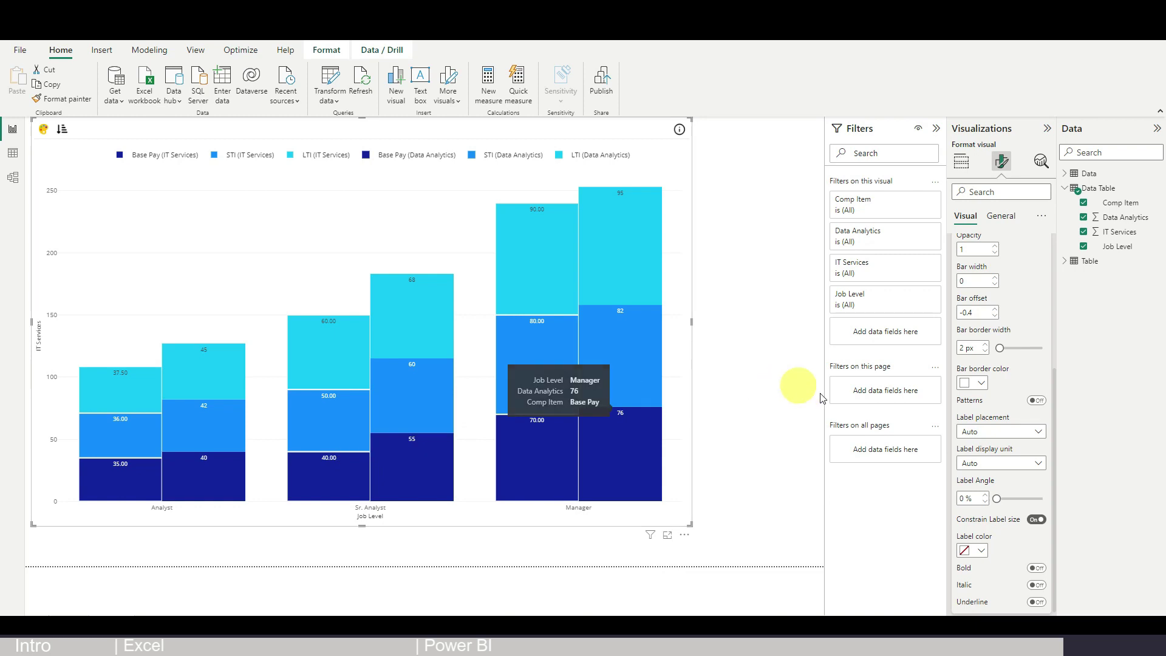
- Give Column 2 a 2 px white bar border, and deselect the chart to inspect the columns
{"action": "scroll", "coordinate": [1022, 280], "scroll_direction": "down", "scroll_amount": 1}
{"action": "scroll", "coordinate": [1027, 298], "scroll_direction": "up", "scroll_amount": 3}
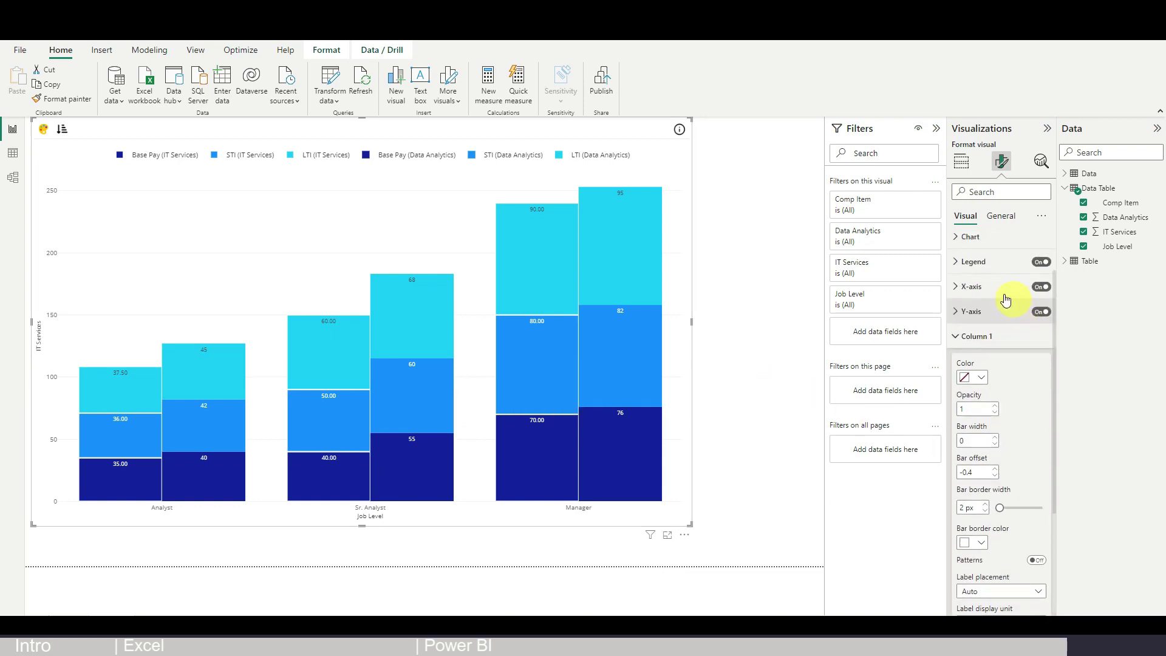
{"action": "left_click", "coordinate": [966, 334]}
{"action": "left_click", "coordinate": [988, 422]}
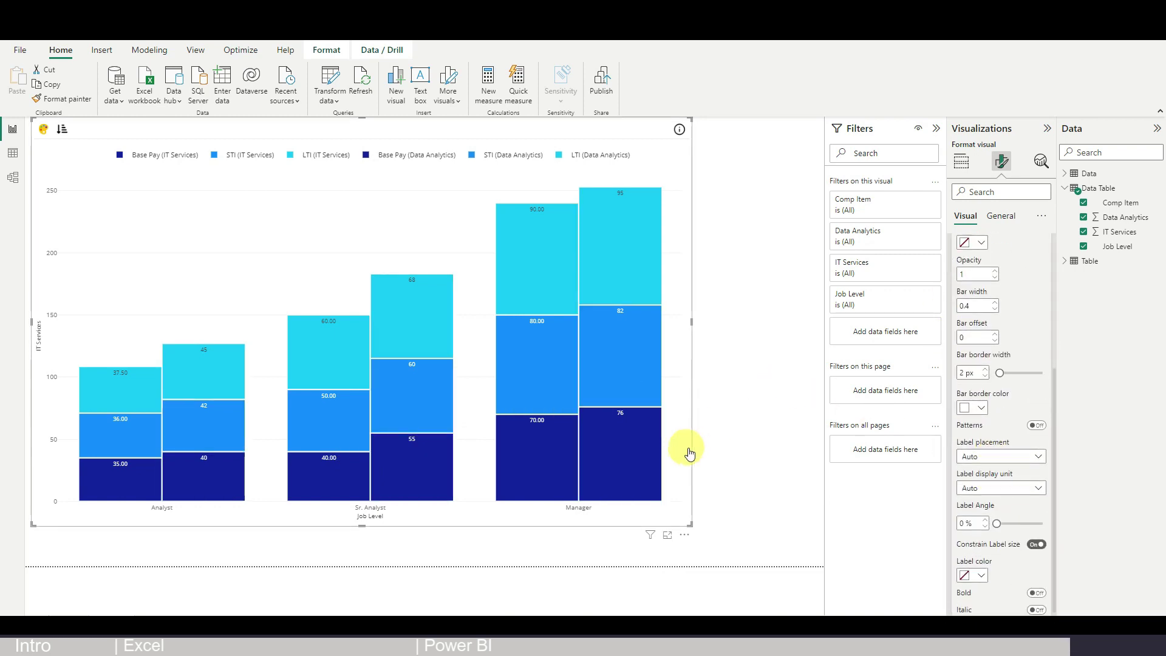
{"action": "left_click", "coordinate": [721, 439]}
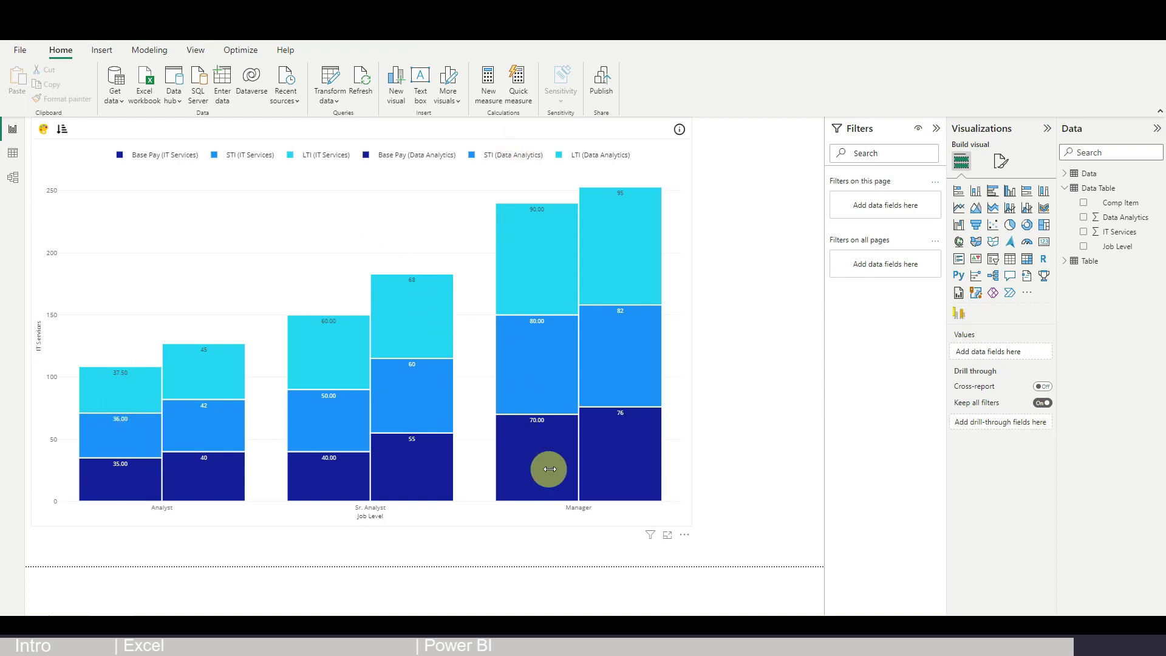
{"action": "mouse_move", "coordinate": [553, 468]}
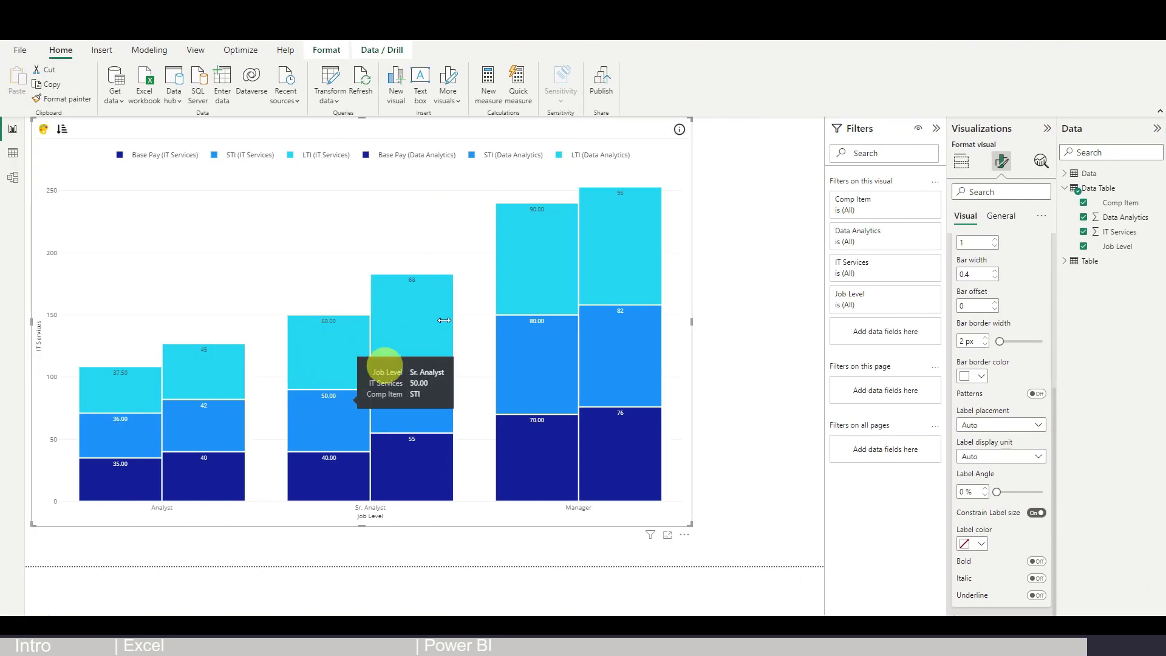
- Format the Column 1 labels with Auto placement, display unit None, constrained label size off and text size 15
{"action": "left_click", "coordinate": [962, 161]}
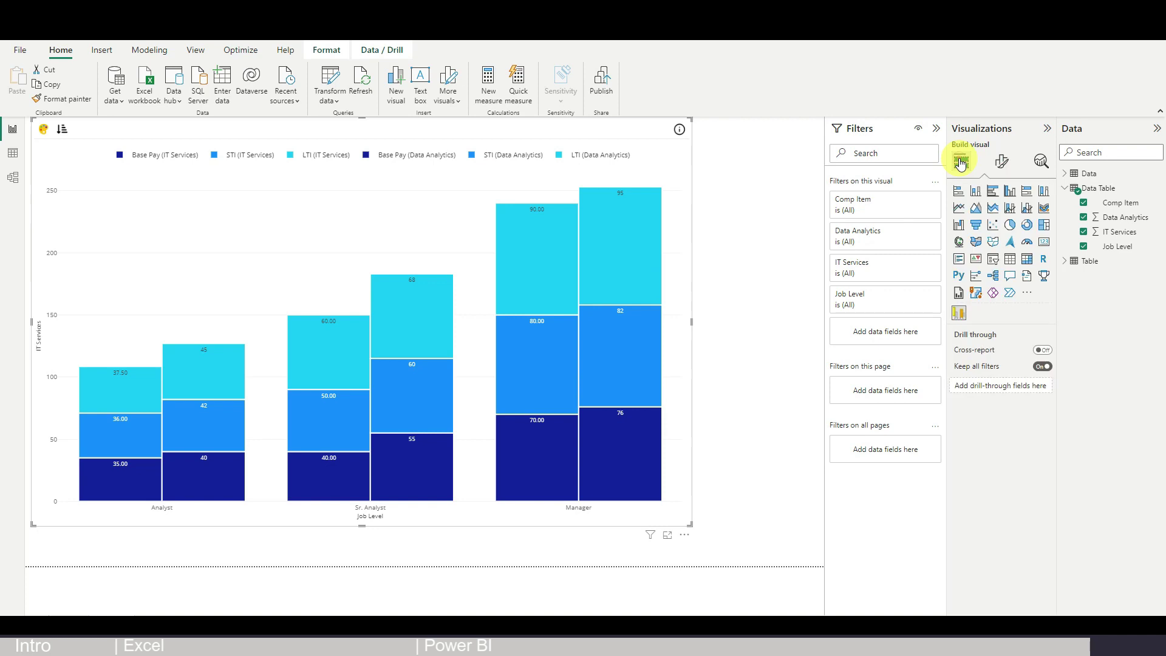
{"action": "left_click", "coordinate": [1002, 161]}
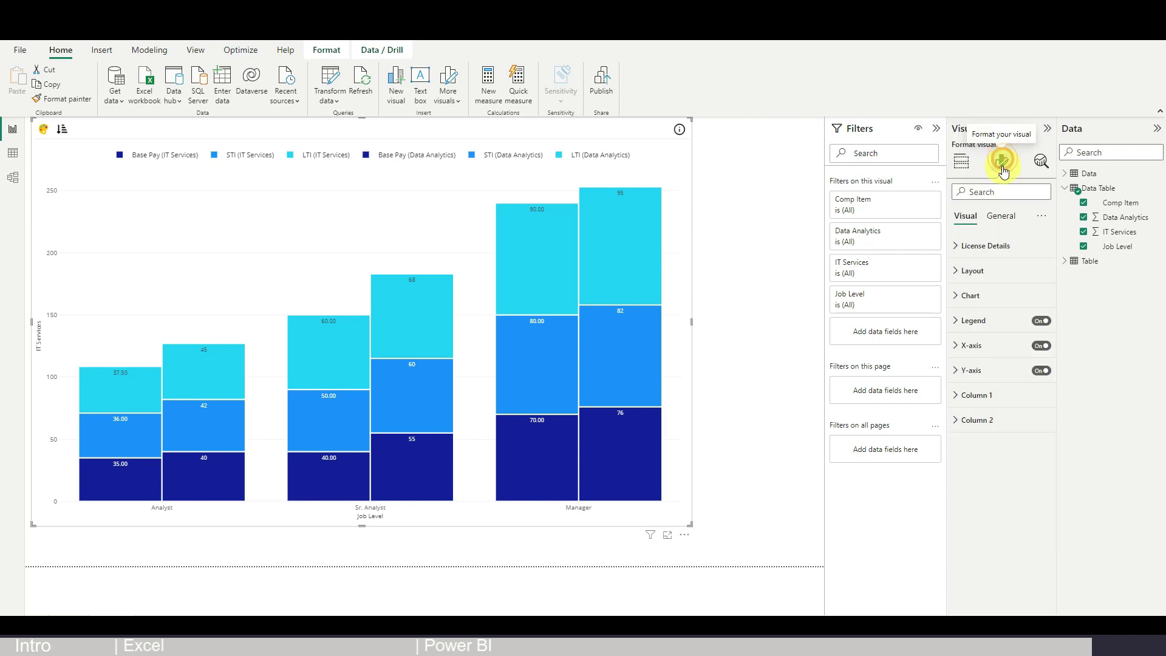
{"action": "left_click", "coordinate": [991, 399]}
{"action": "scroll", "coordinate": [1018, 416], "scroll_direction": "down", "scroll_amount": 5}
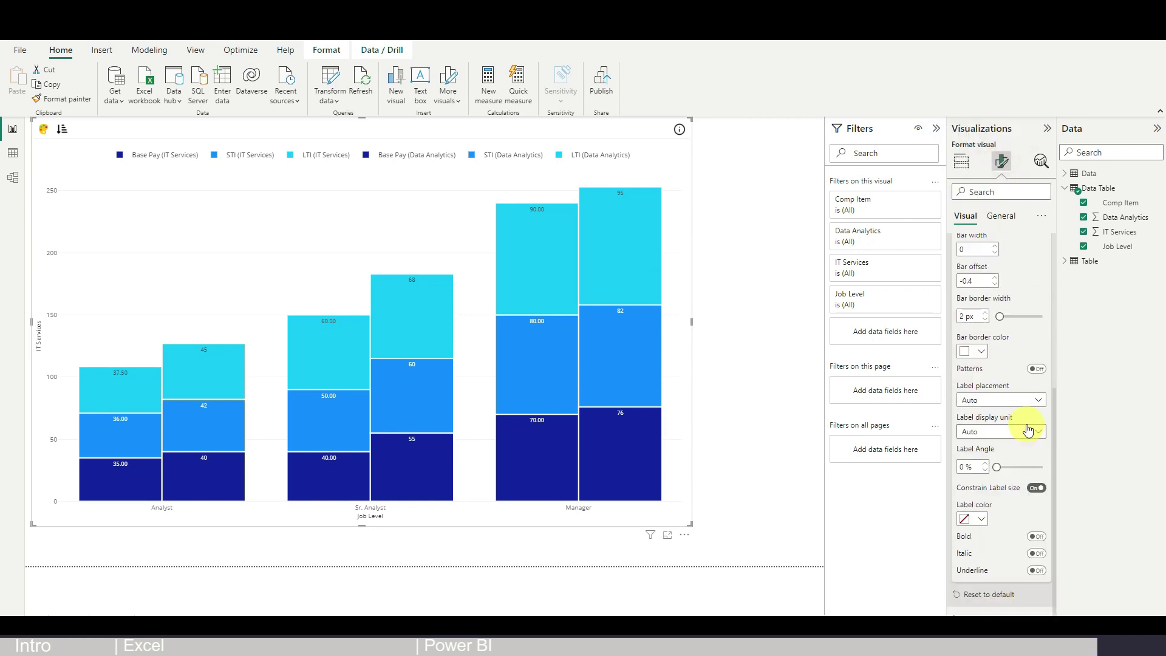
{"action": "left_click", "coordinate": [981, 400]}
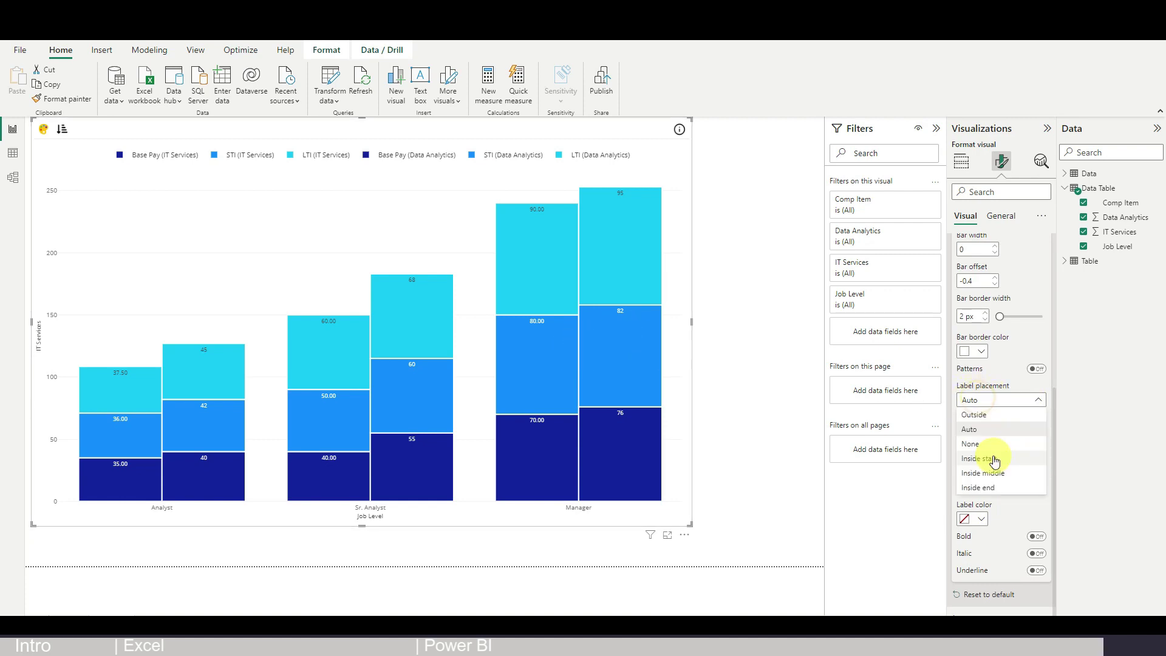
{"action": "left_click", "coordinate": [972, 428]}
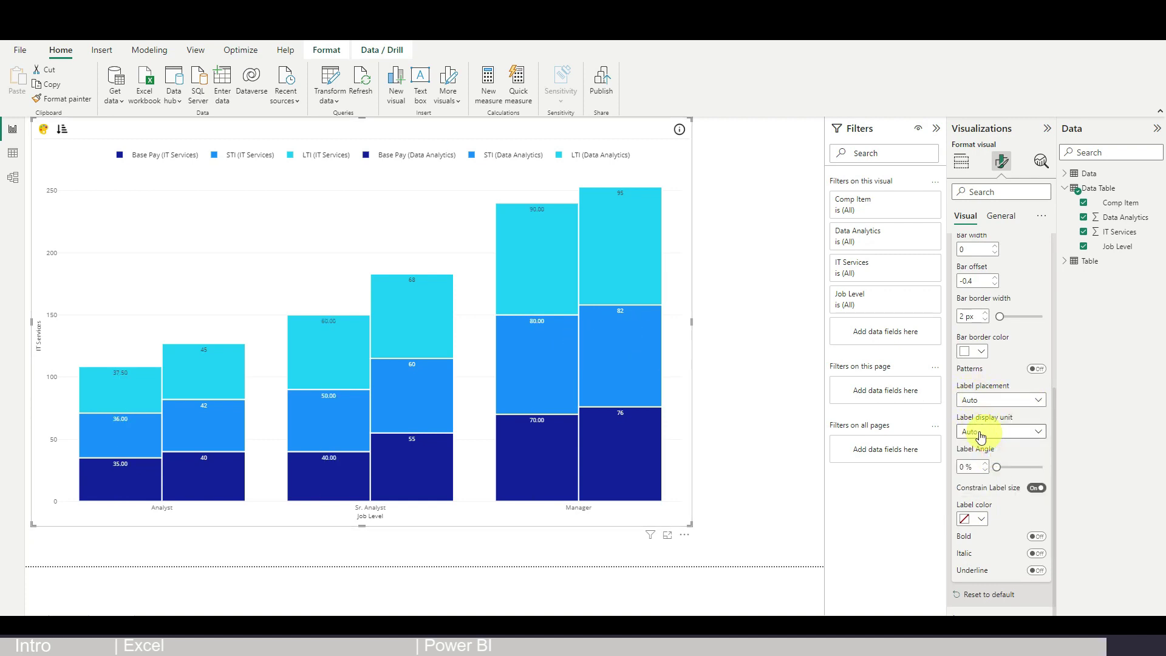
{"action": "left_click", "coordinate": [988, 433]}
{"action": "left_click", "coordinate": [971, 446]}
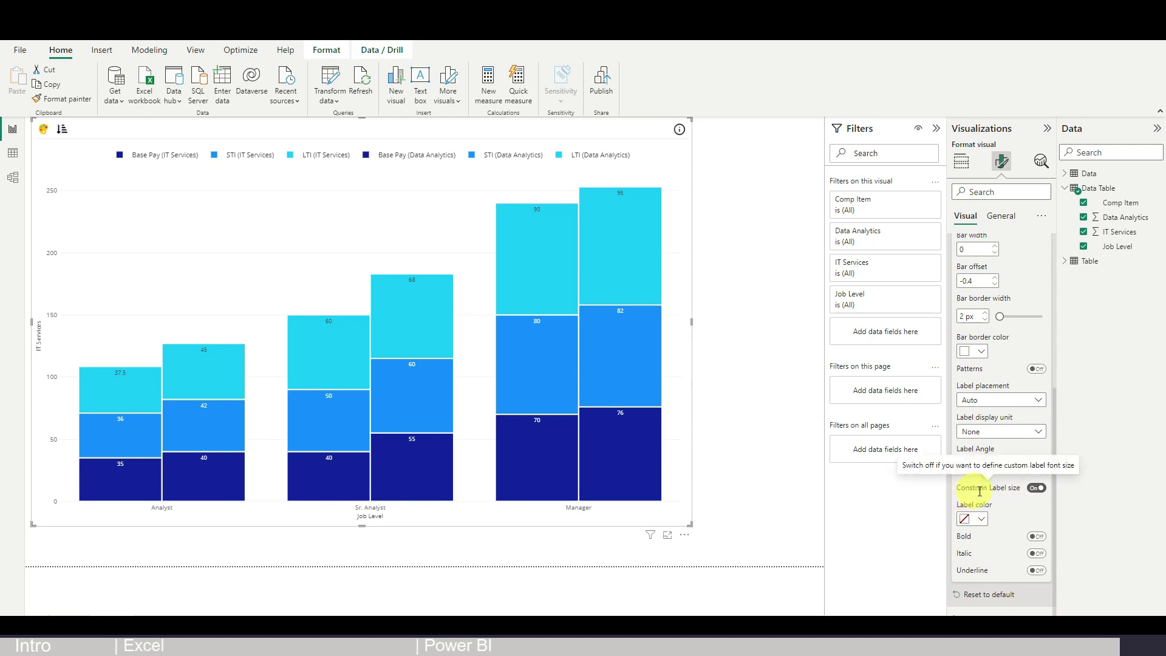
{"action": "left_click", "coordinate": [1032, 489]}
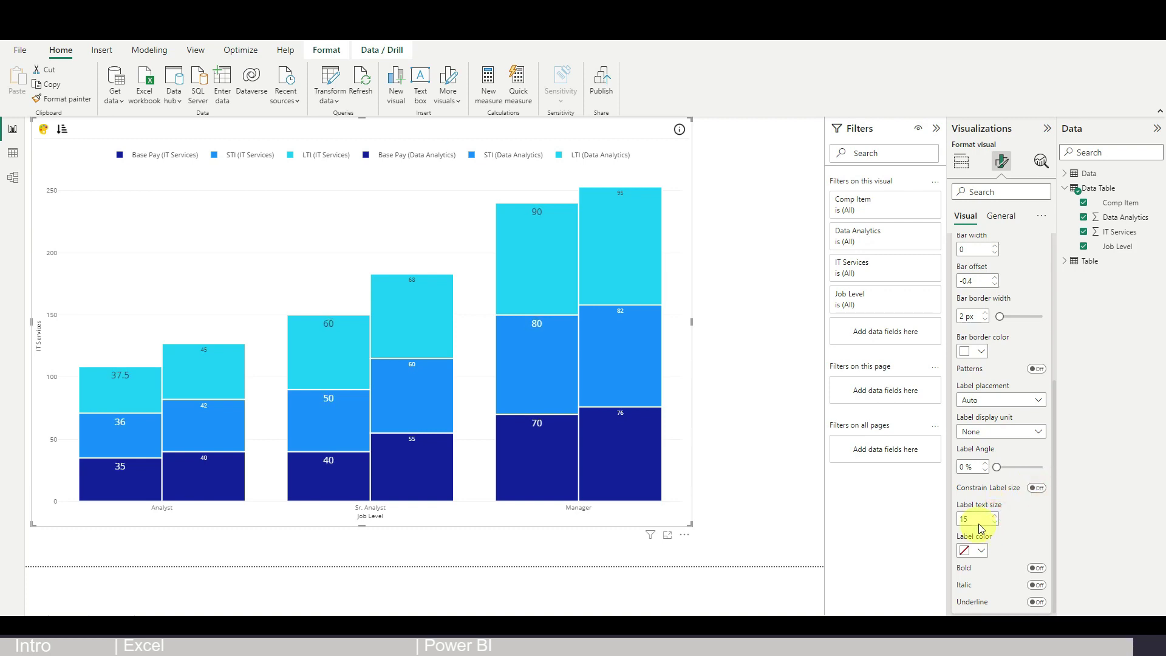
- Format the Column 2 labels with display unit None, constrained label size off and text size 15
{"action": "scroll", "coordinate": [978, 389], "scroll_direction": "up", "scroll_amount": 5}
{"action": "left_click", "coordinate": [978, 330]}
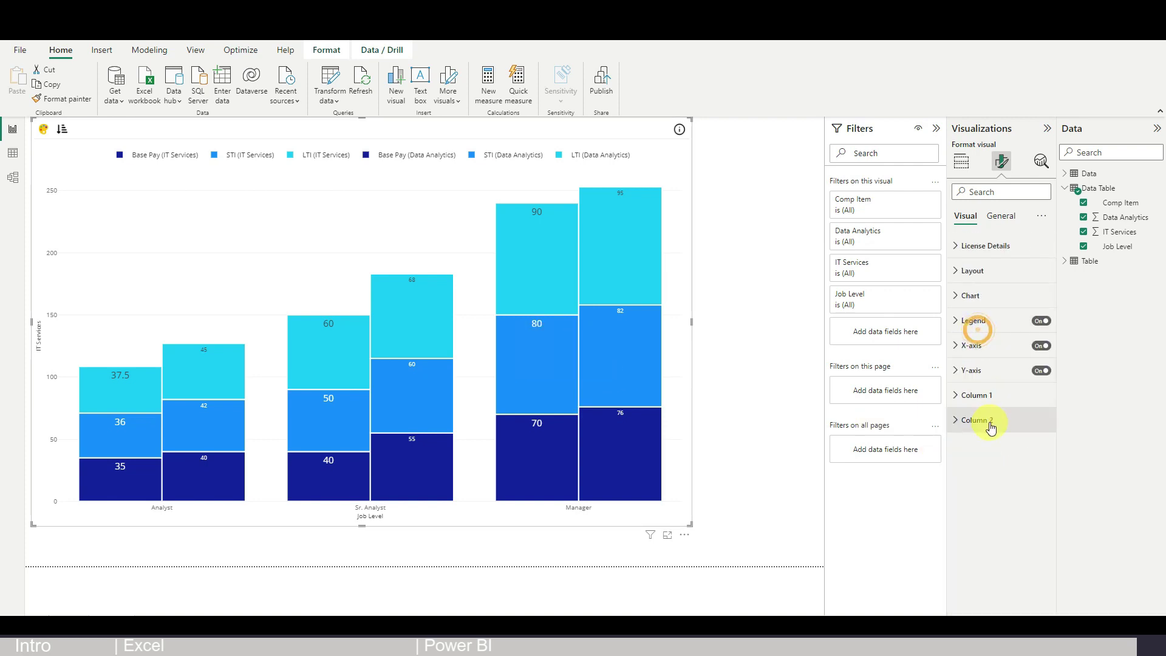
{"action": "left_click", "coordinate": [990, 425]}
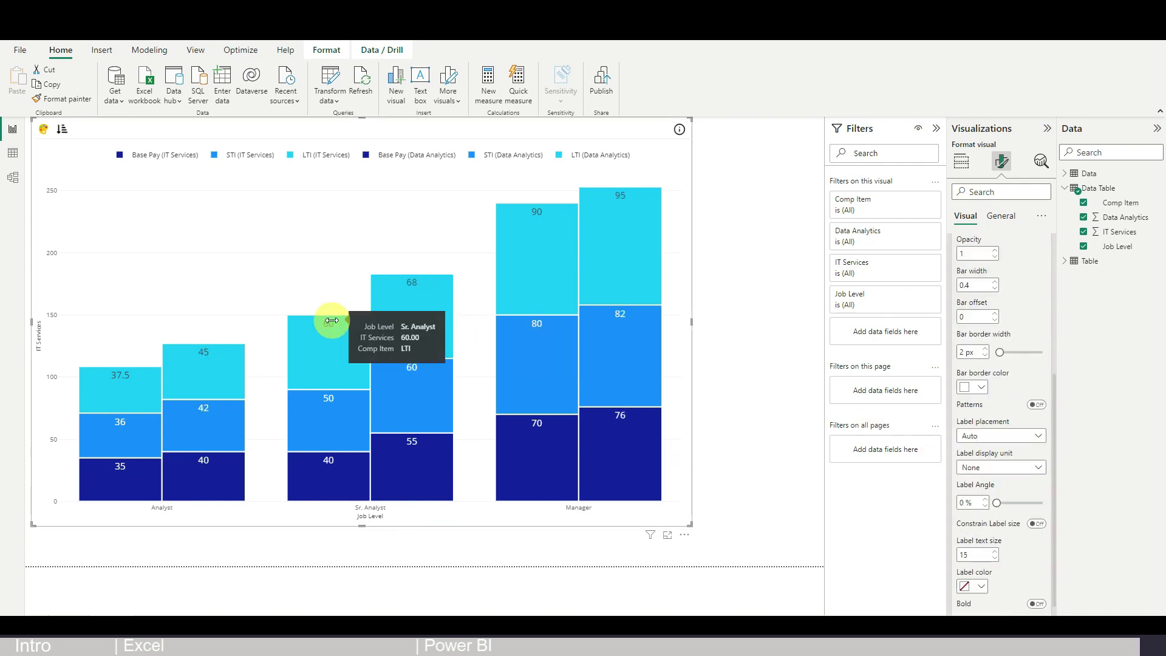